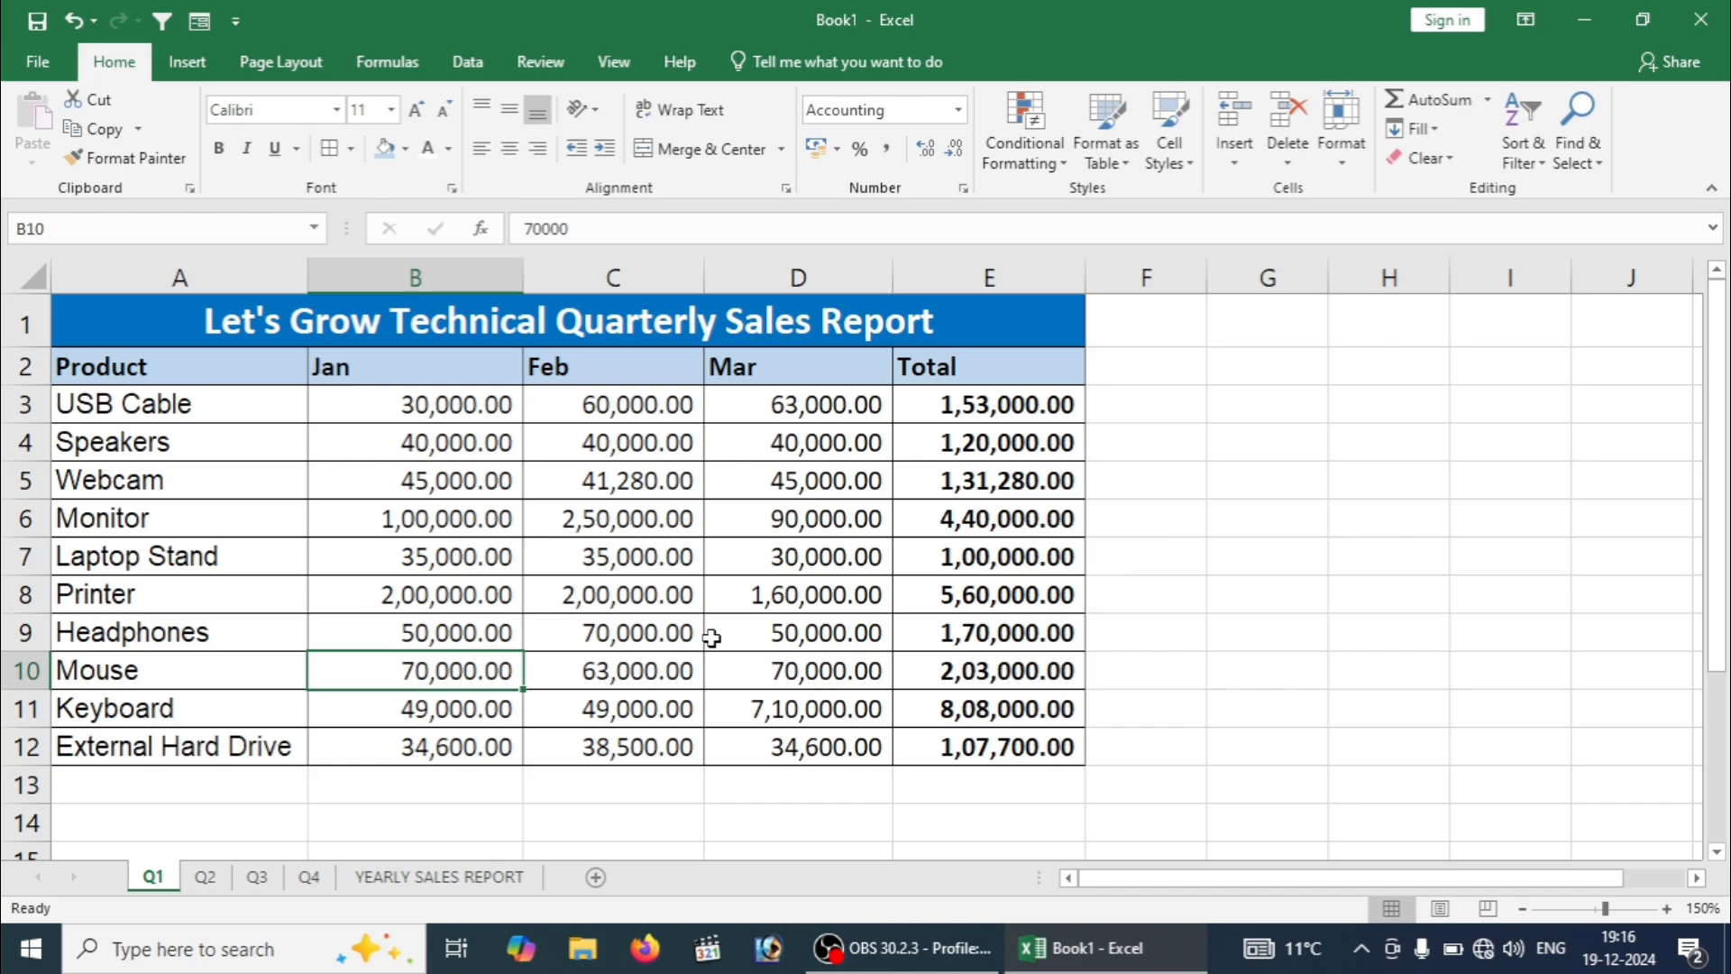
Step: Review the quarterly sales tables on sheets Q1 to Q4, finishing on the YEARLY SALES REPORT sheet
left_click(221, 880)
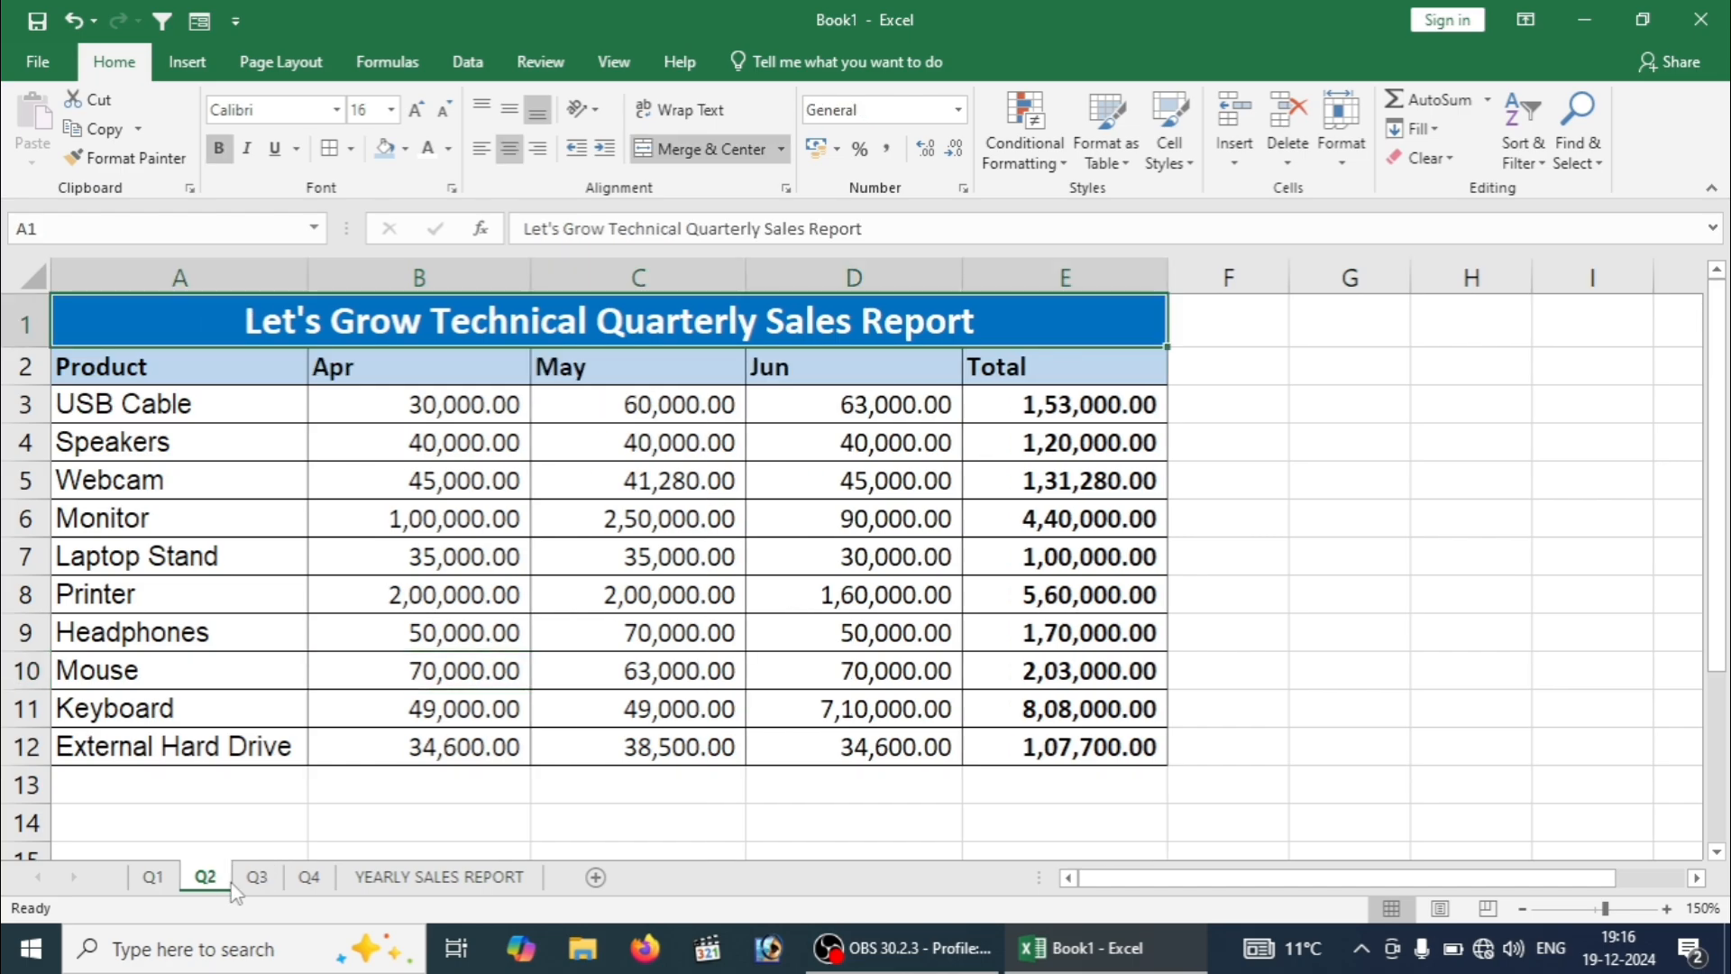
left_click(257, 884)
left_click(307, 886)
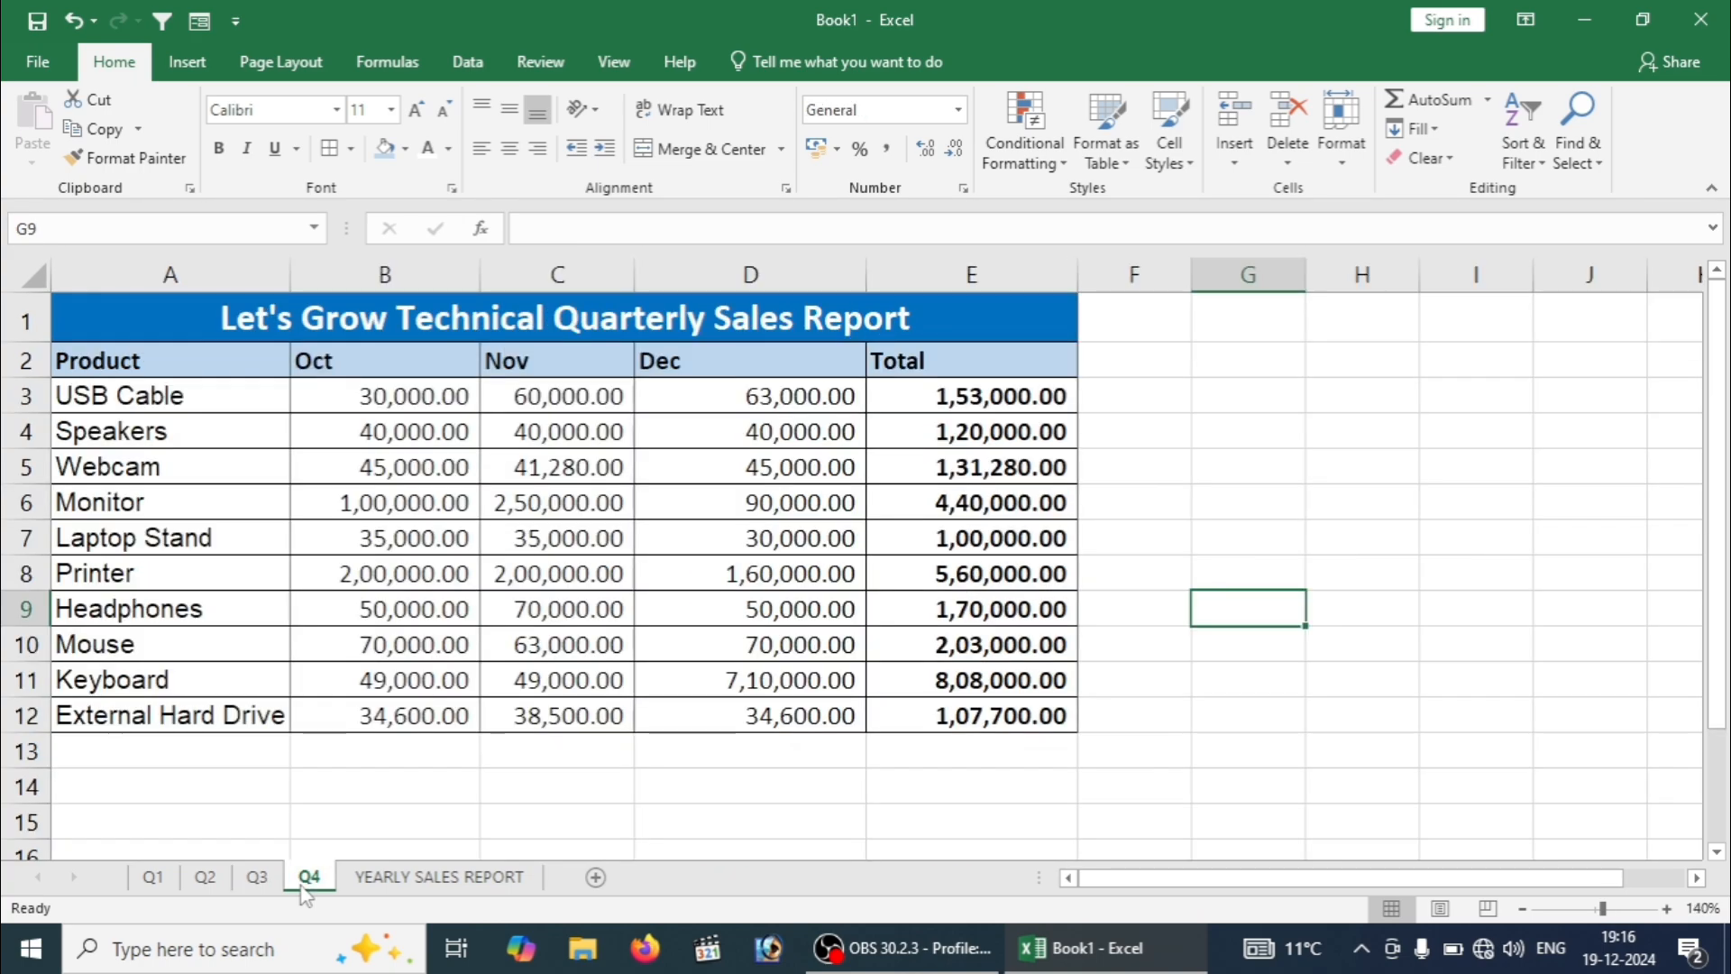
left_click(439, 876)
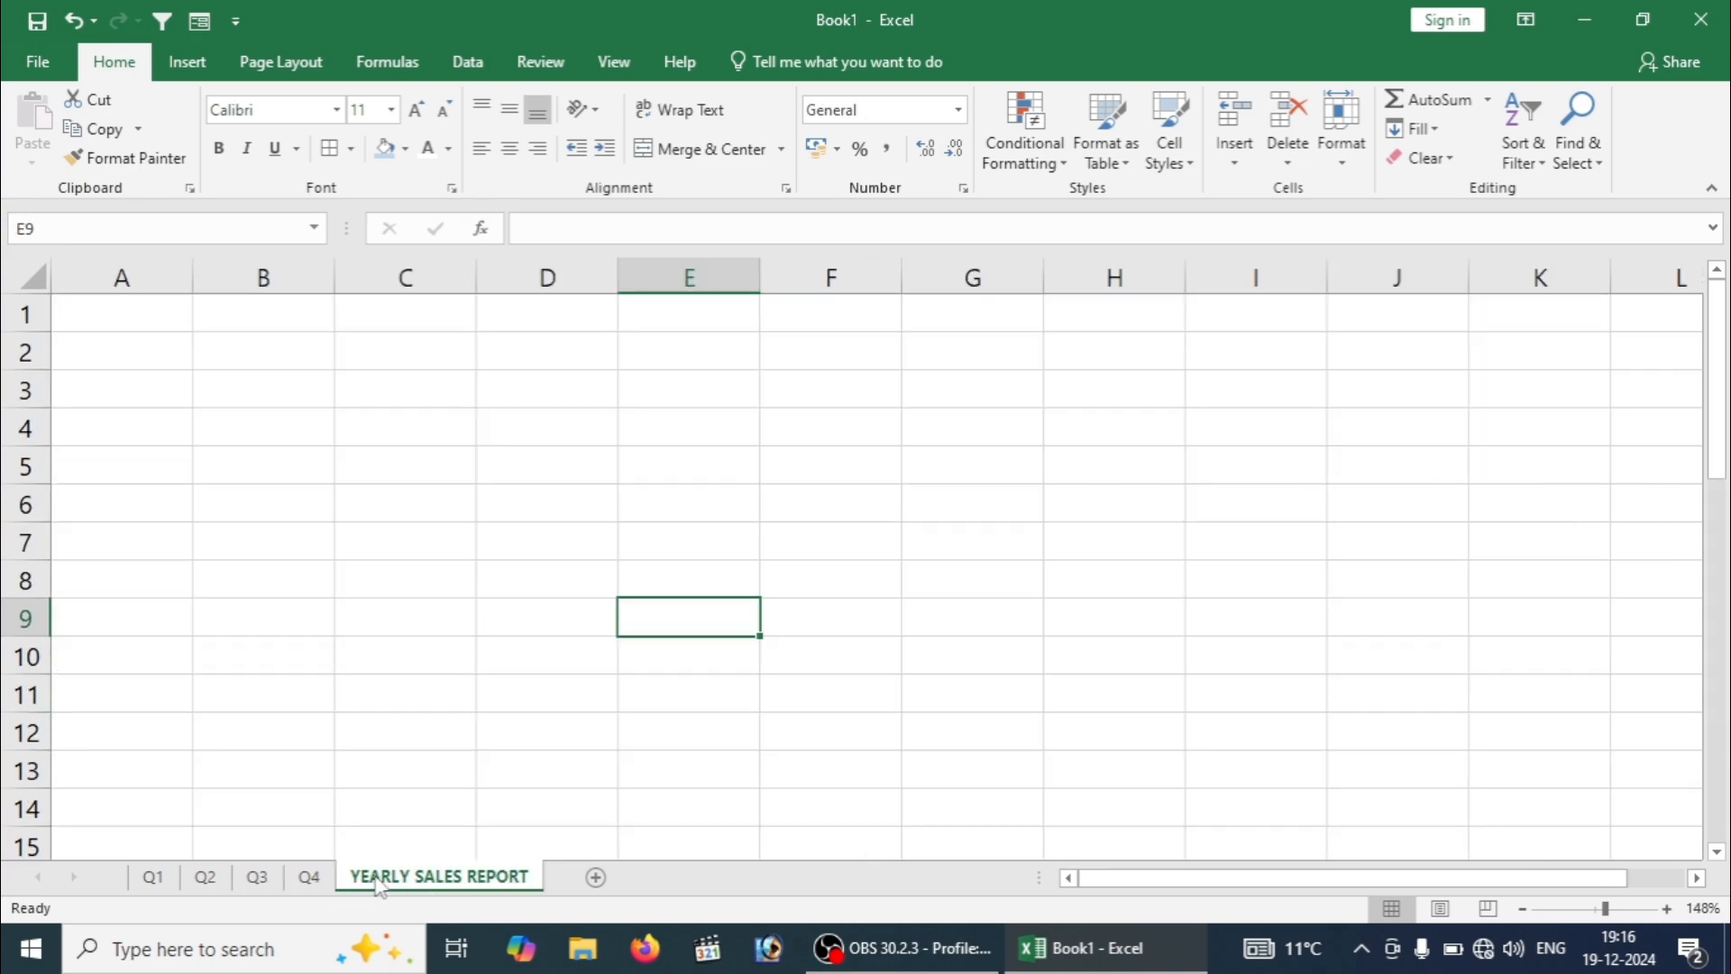
left_click(153, 876)
left_click(644, 642)
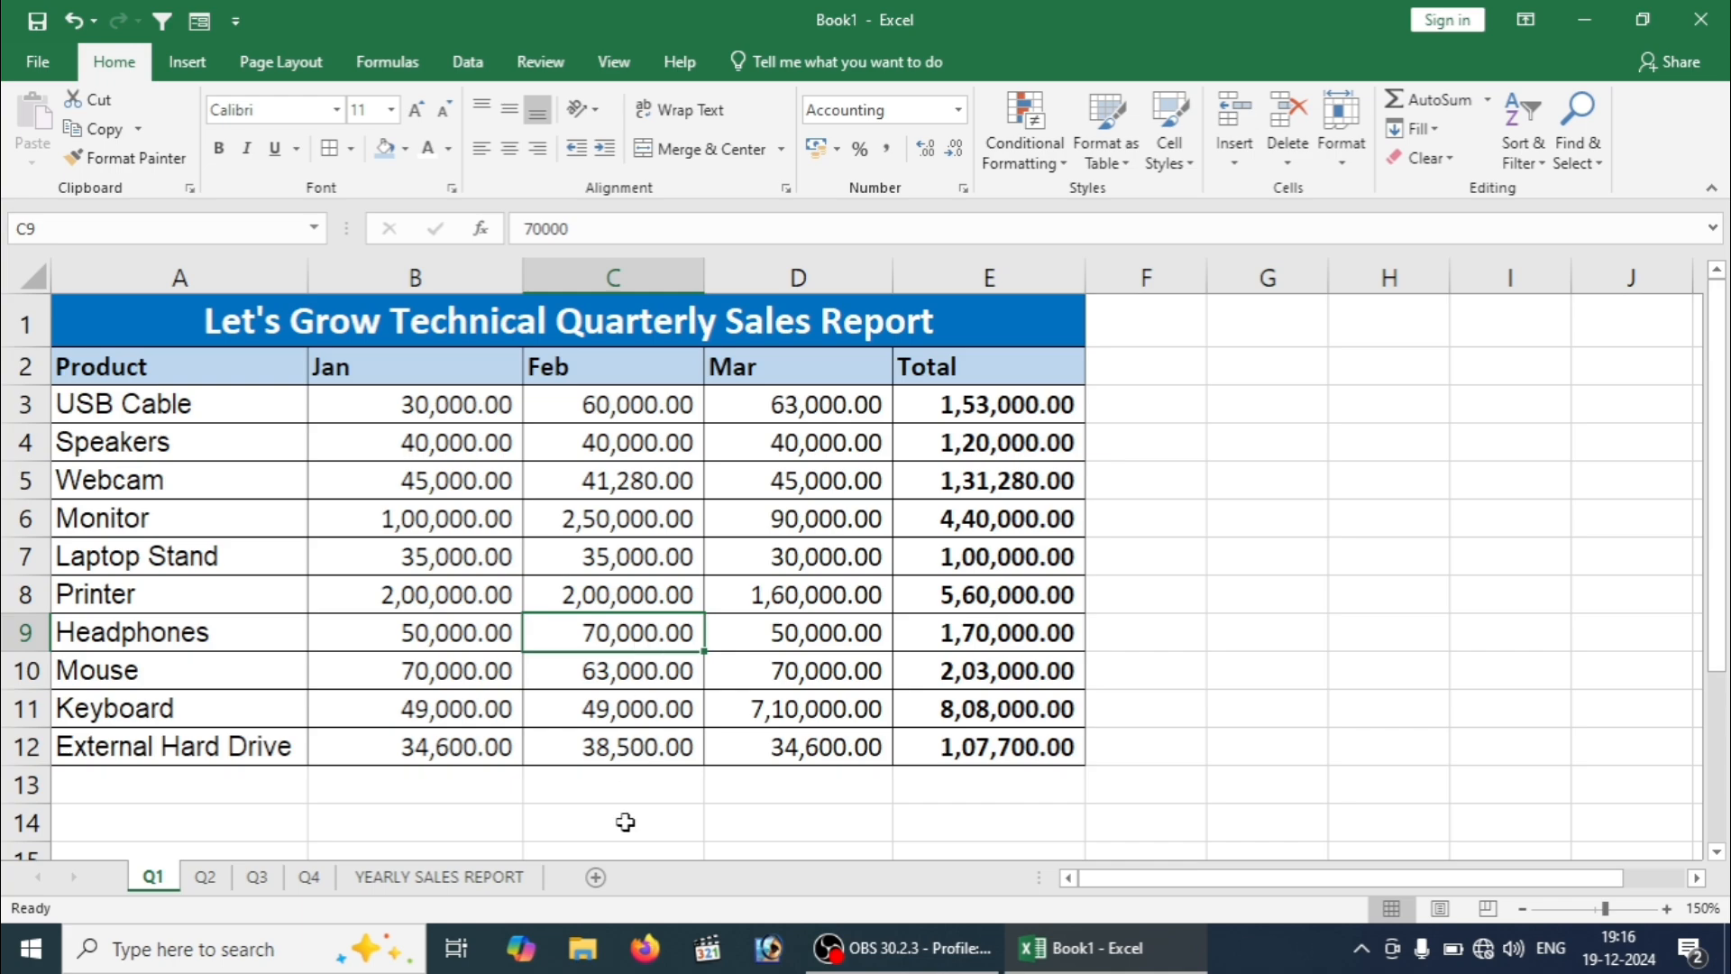
left_click(448, 879)
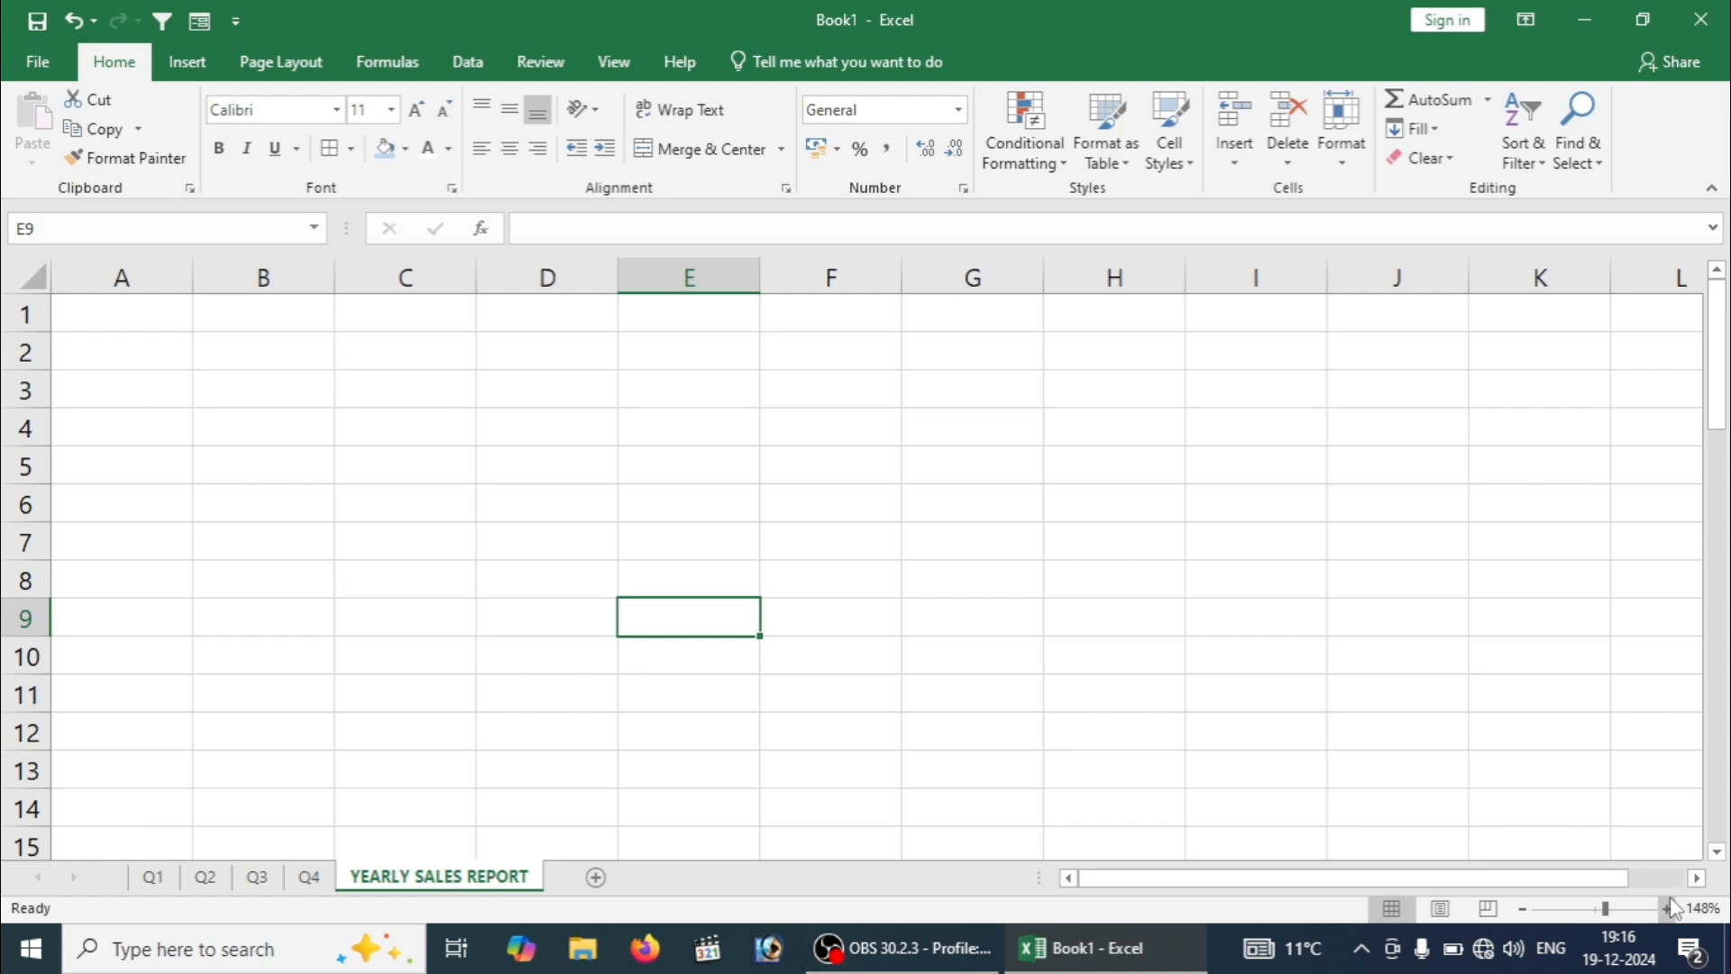
scroll(1496, 785, "right", 5)
left_click(482, 541)
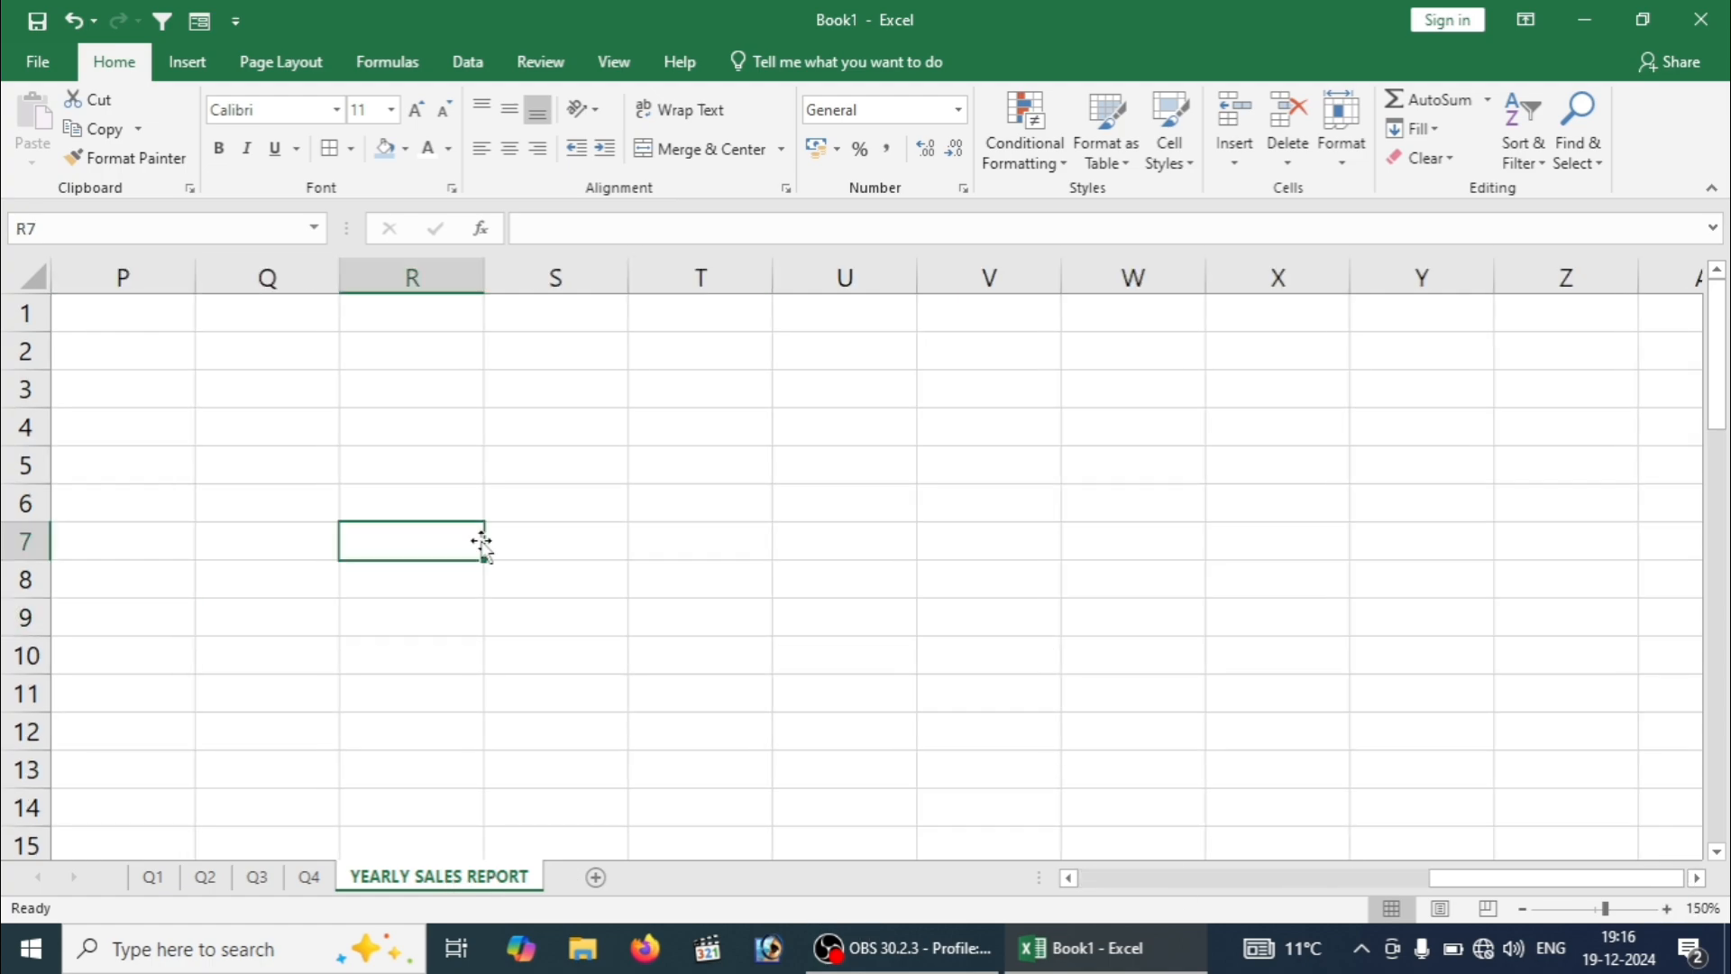
key("Left")
key("Left")
key("Left")
key("Left")
key("Left")
key("Left")
key("Left")
key("Left")
key("Left")
key("Left")
key("Left")
key("Left")
key("Left")
key("Left")
key("Left")
key("Left")
key("Left")
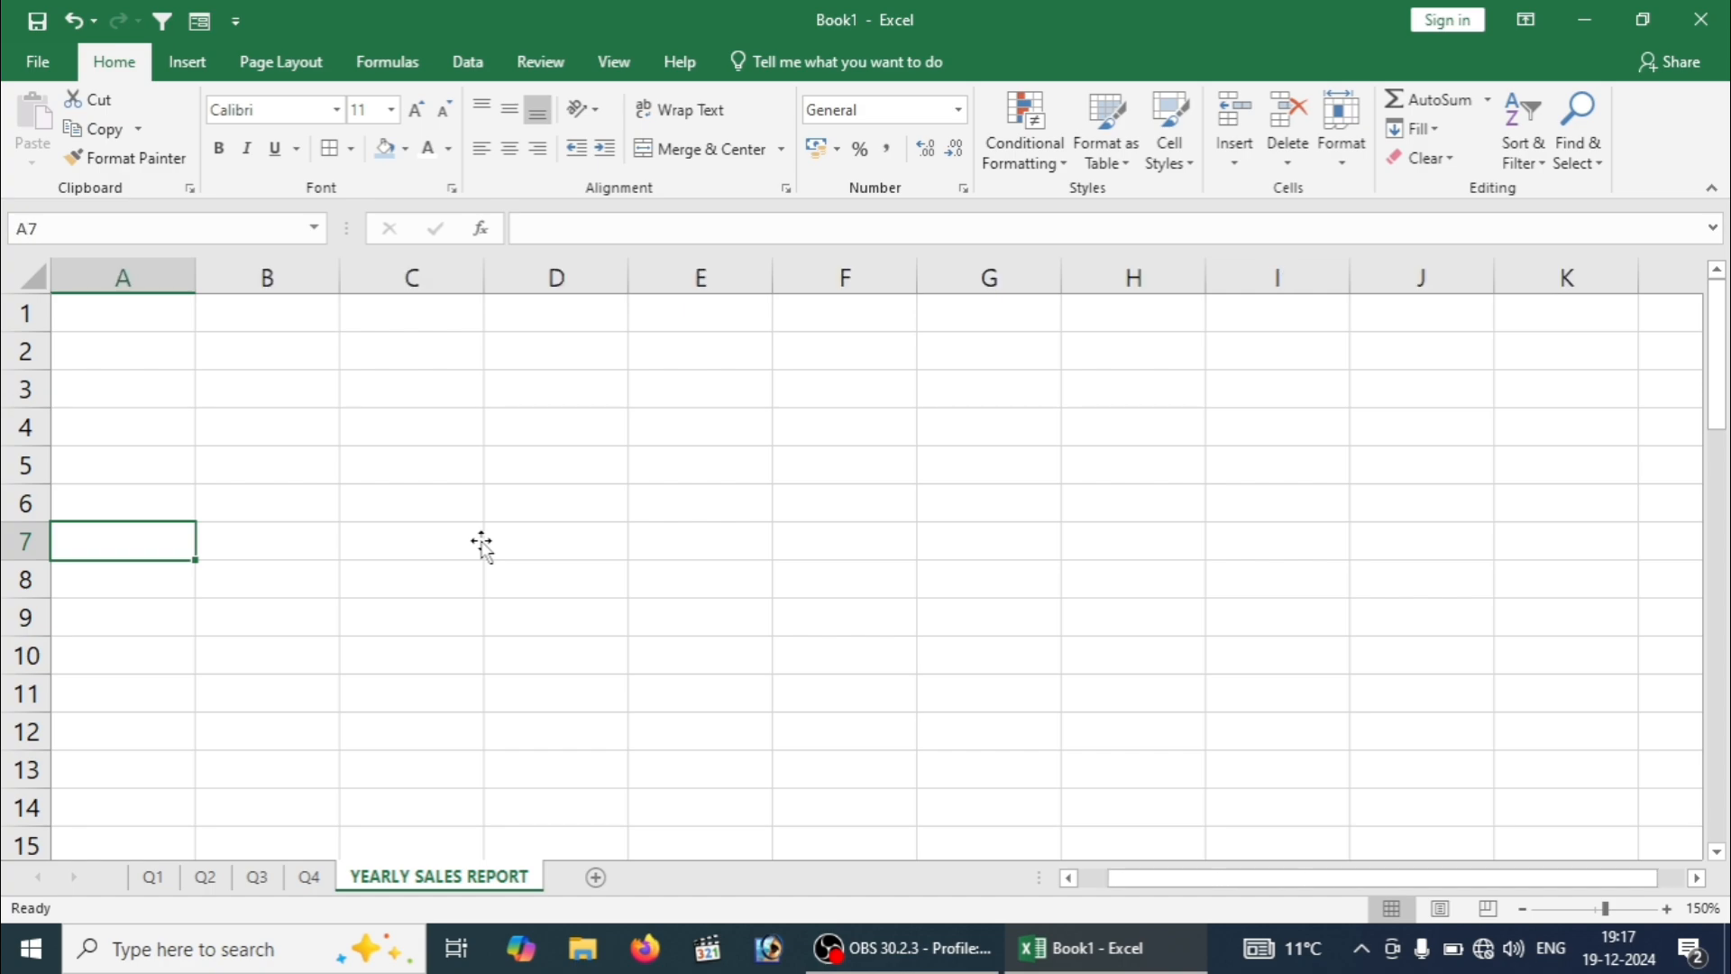
key("Down")
key("Down")
key("Down")
key("Down")
key("Up")
key("Up")
key("Up")
key("Up")
key("Up")
key("Up")
key("Up")
key("Up")
key("Up")
key("Up")
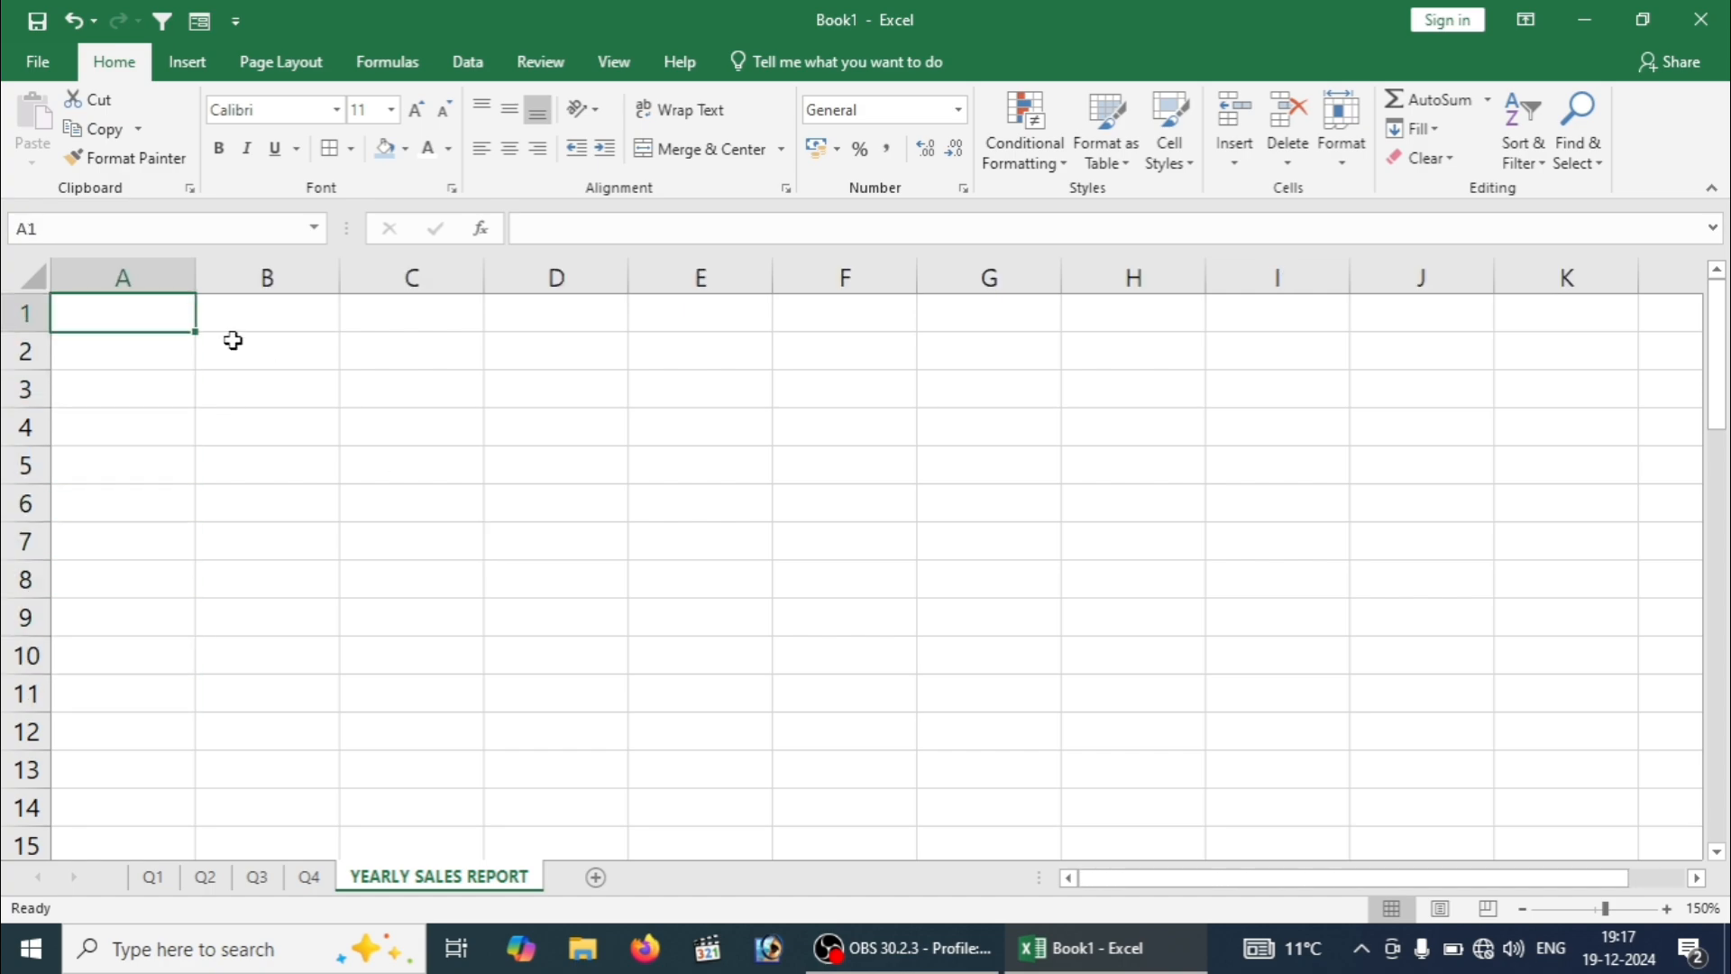
left_click(146, 352)
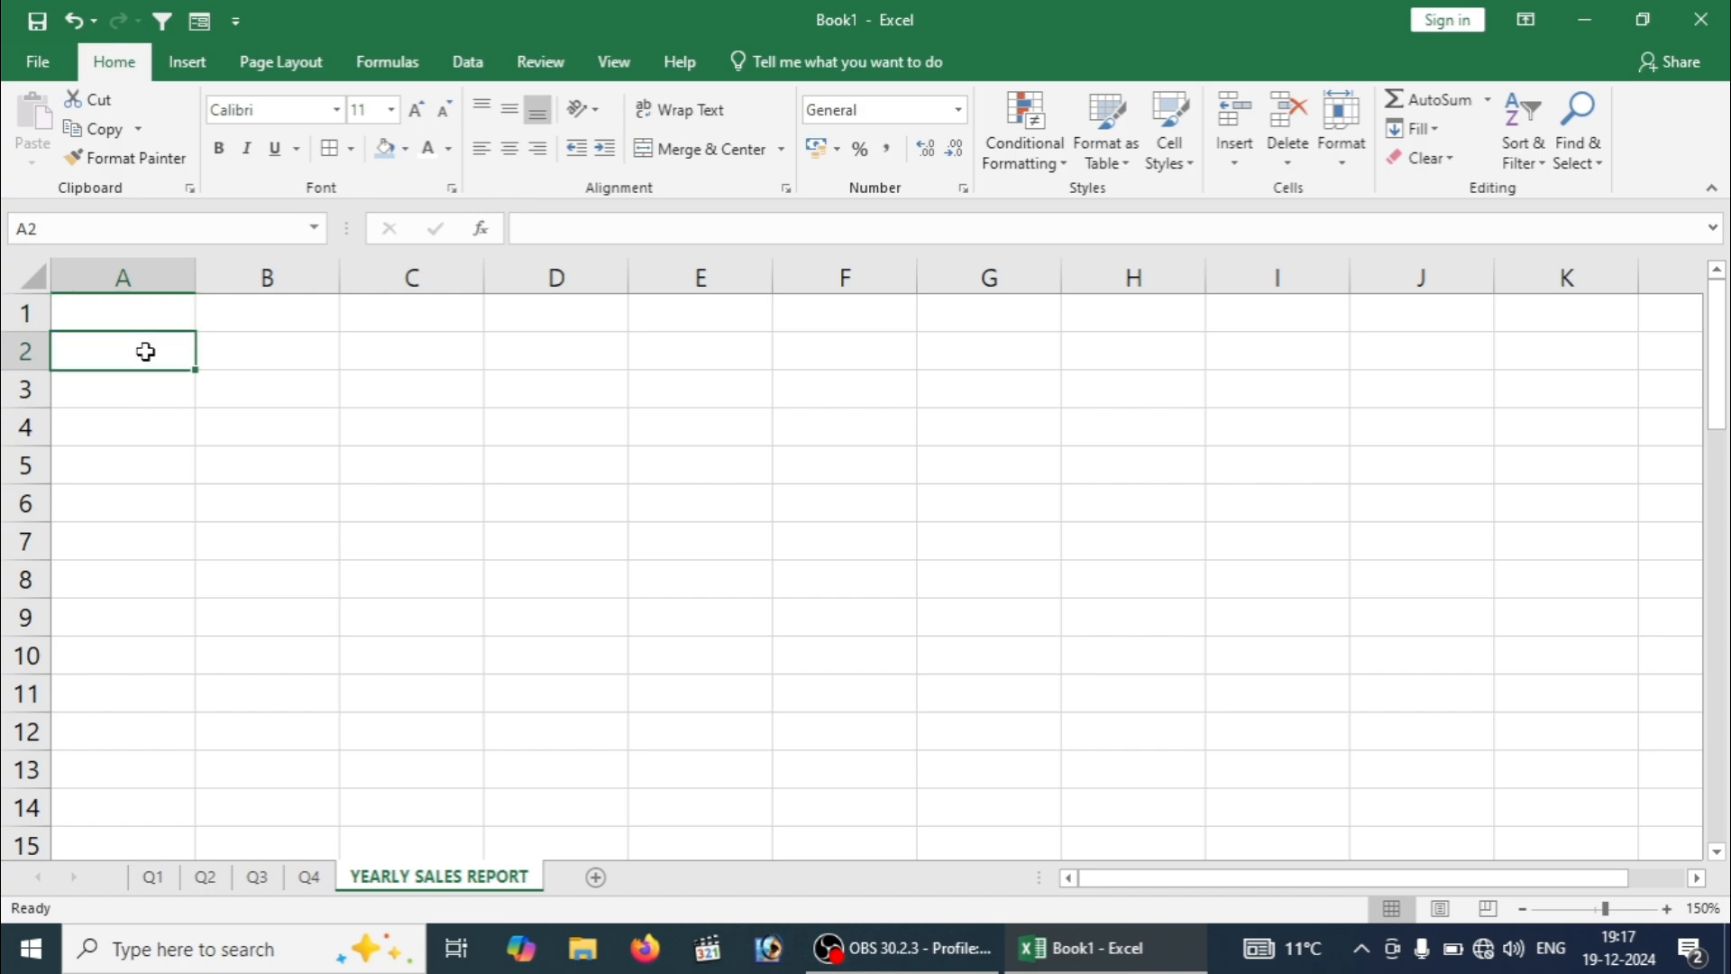
Step: Open the Consolidate tool with cell B3 of the YEARLY SALES REPORT sheet as destination and choose Sum as the function
left_click(309, 404)
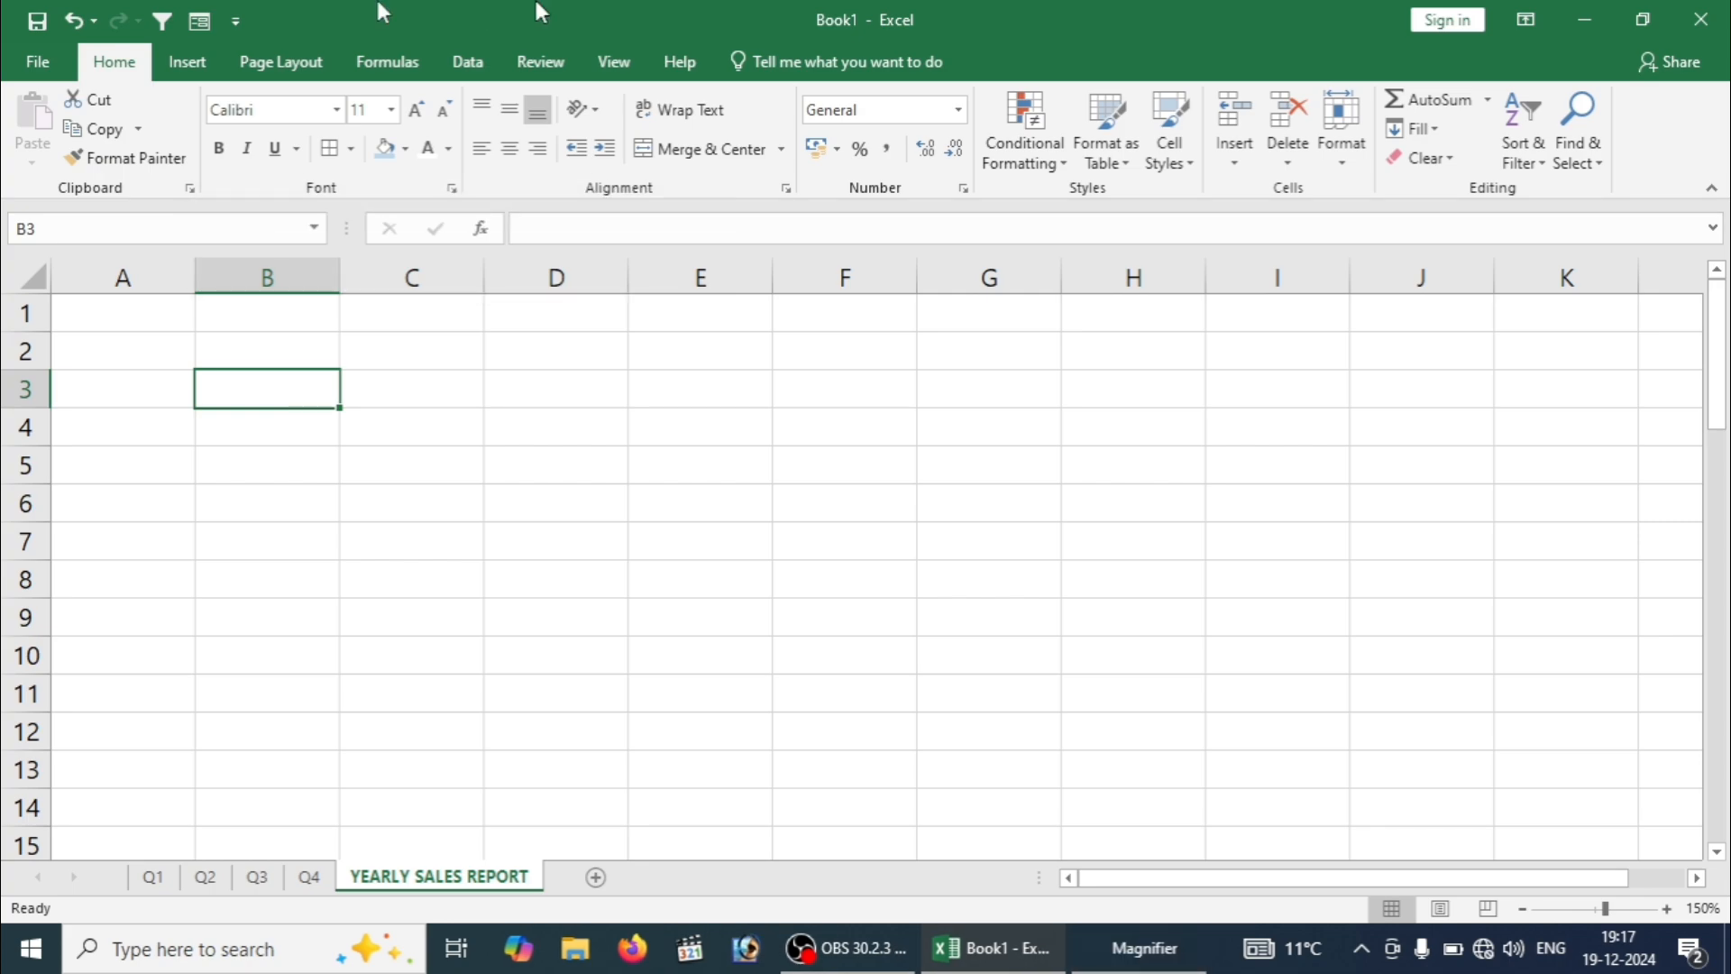
key("super+plus")
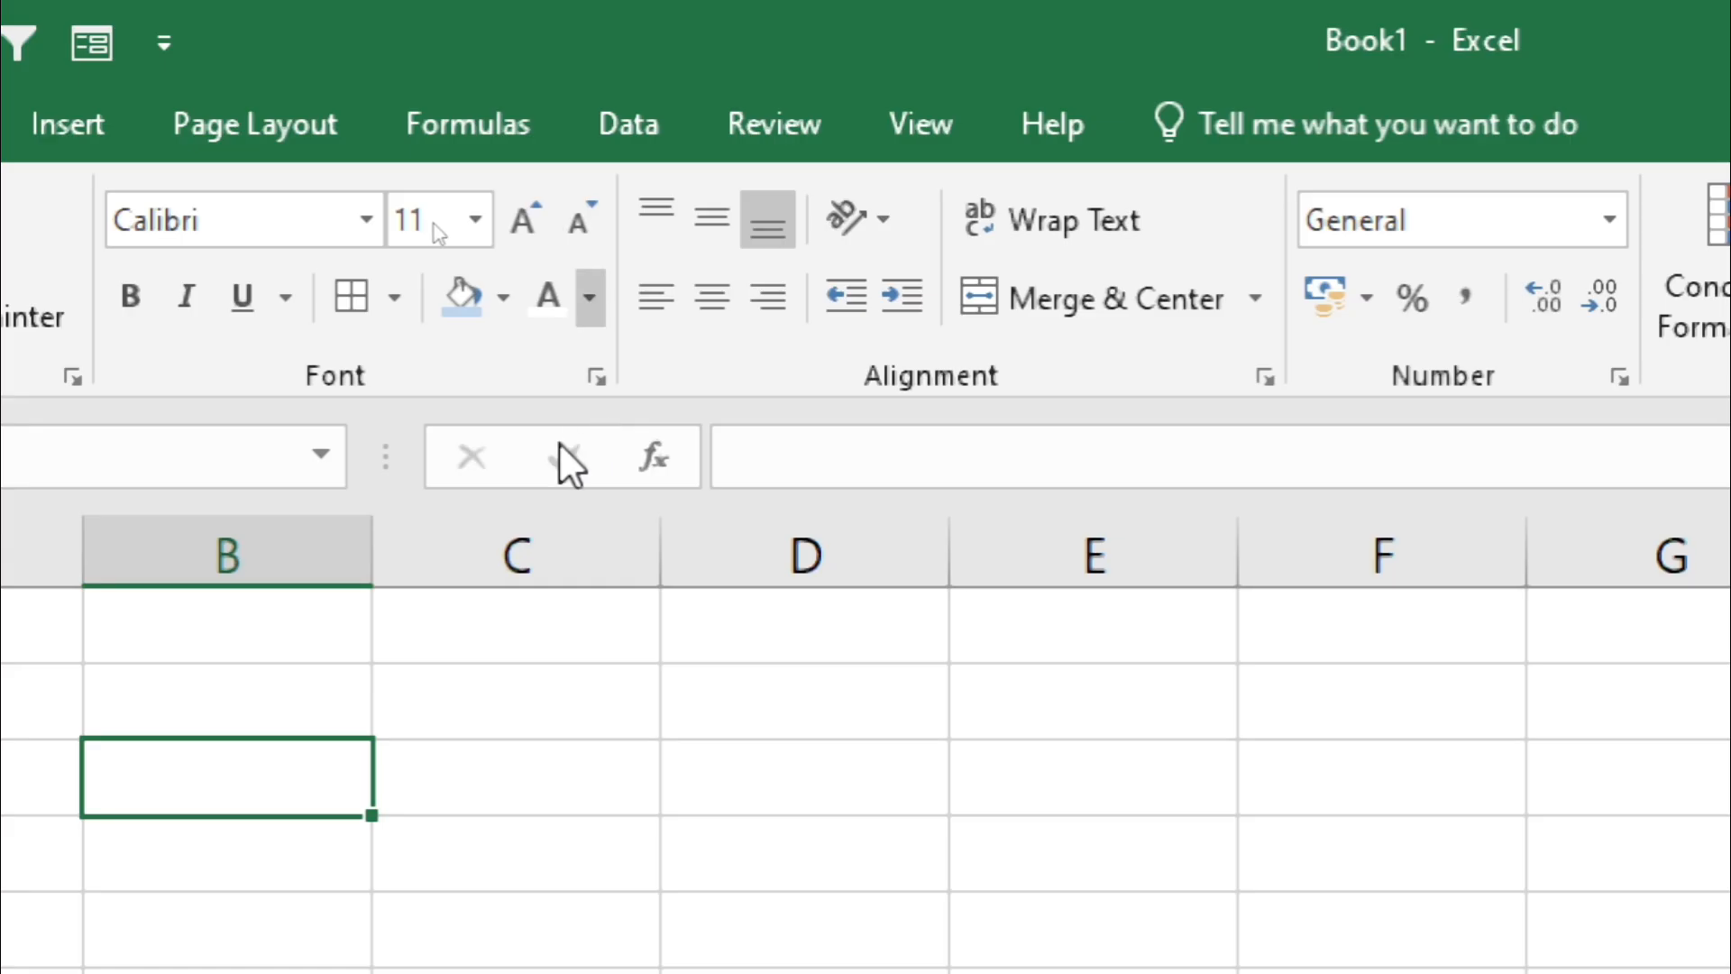
left_click(668, 121)
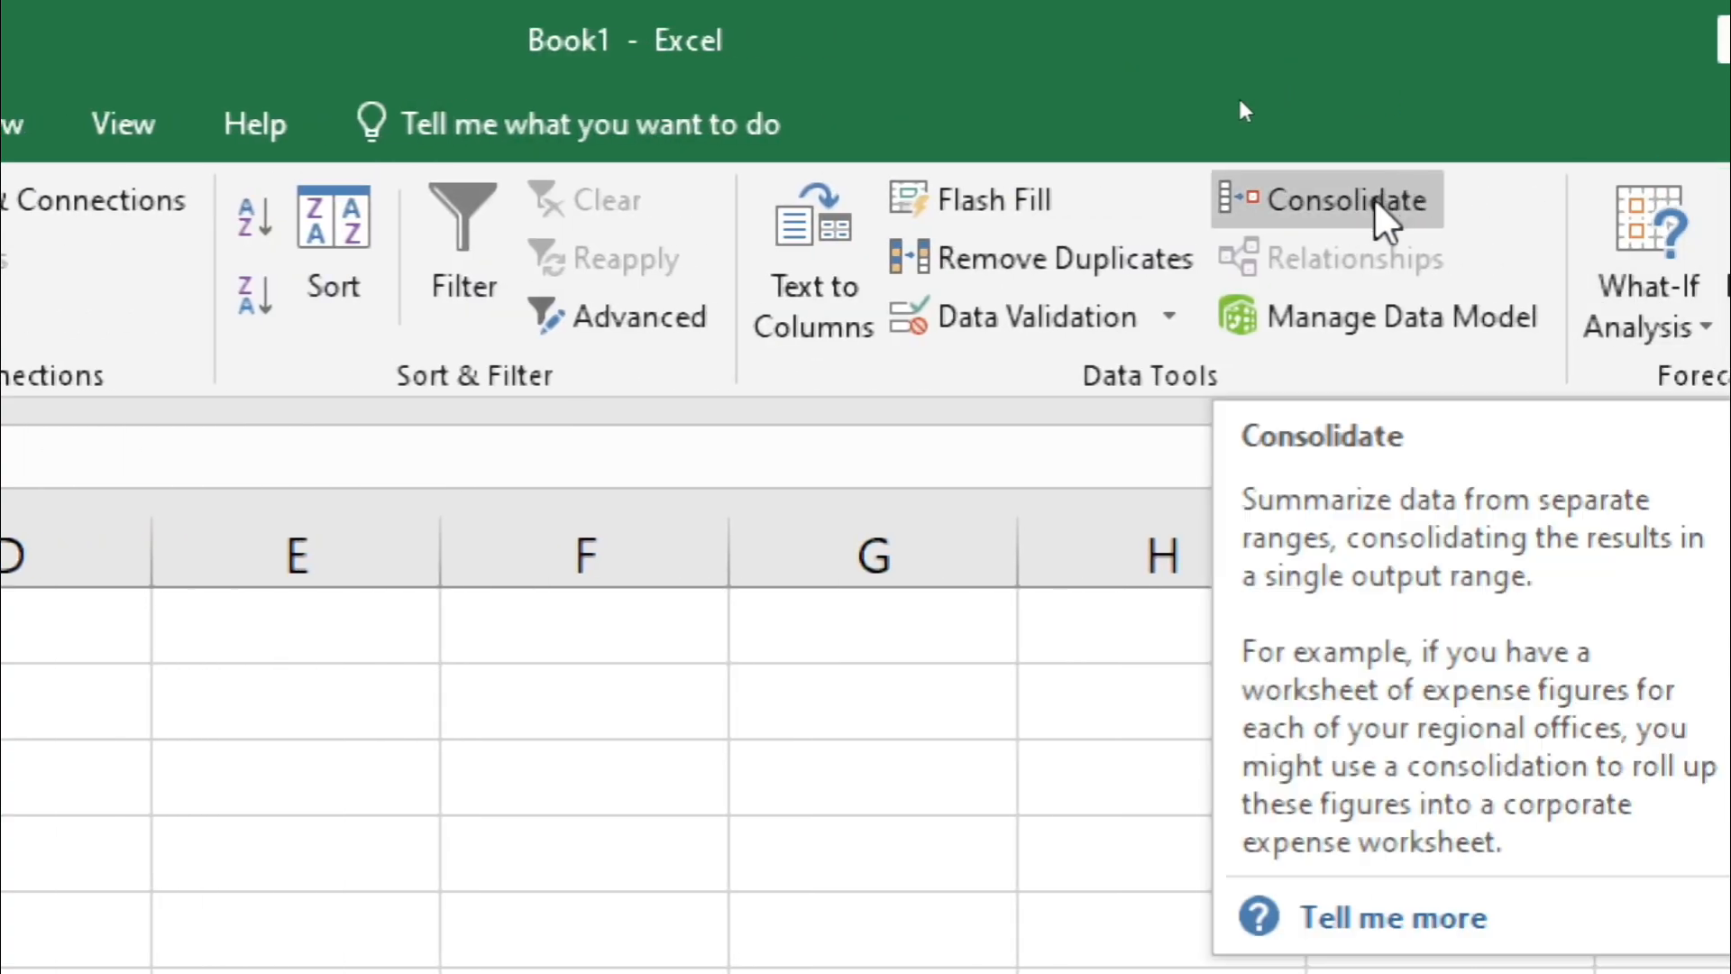
left_click(1375, 202)
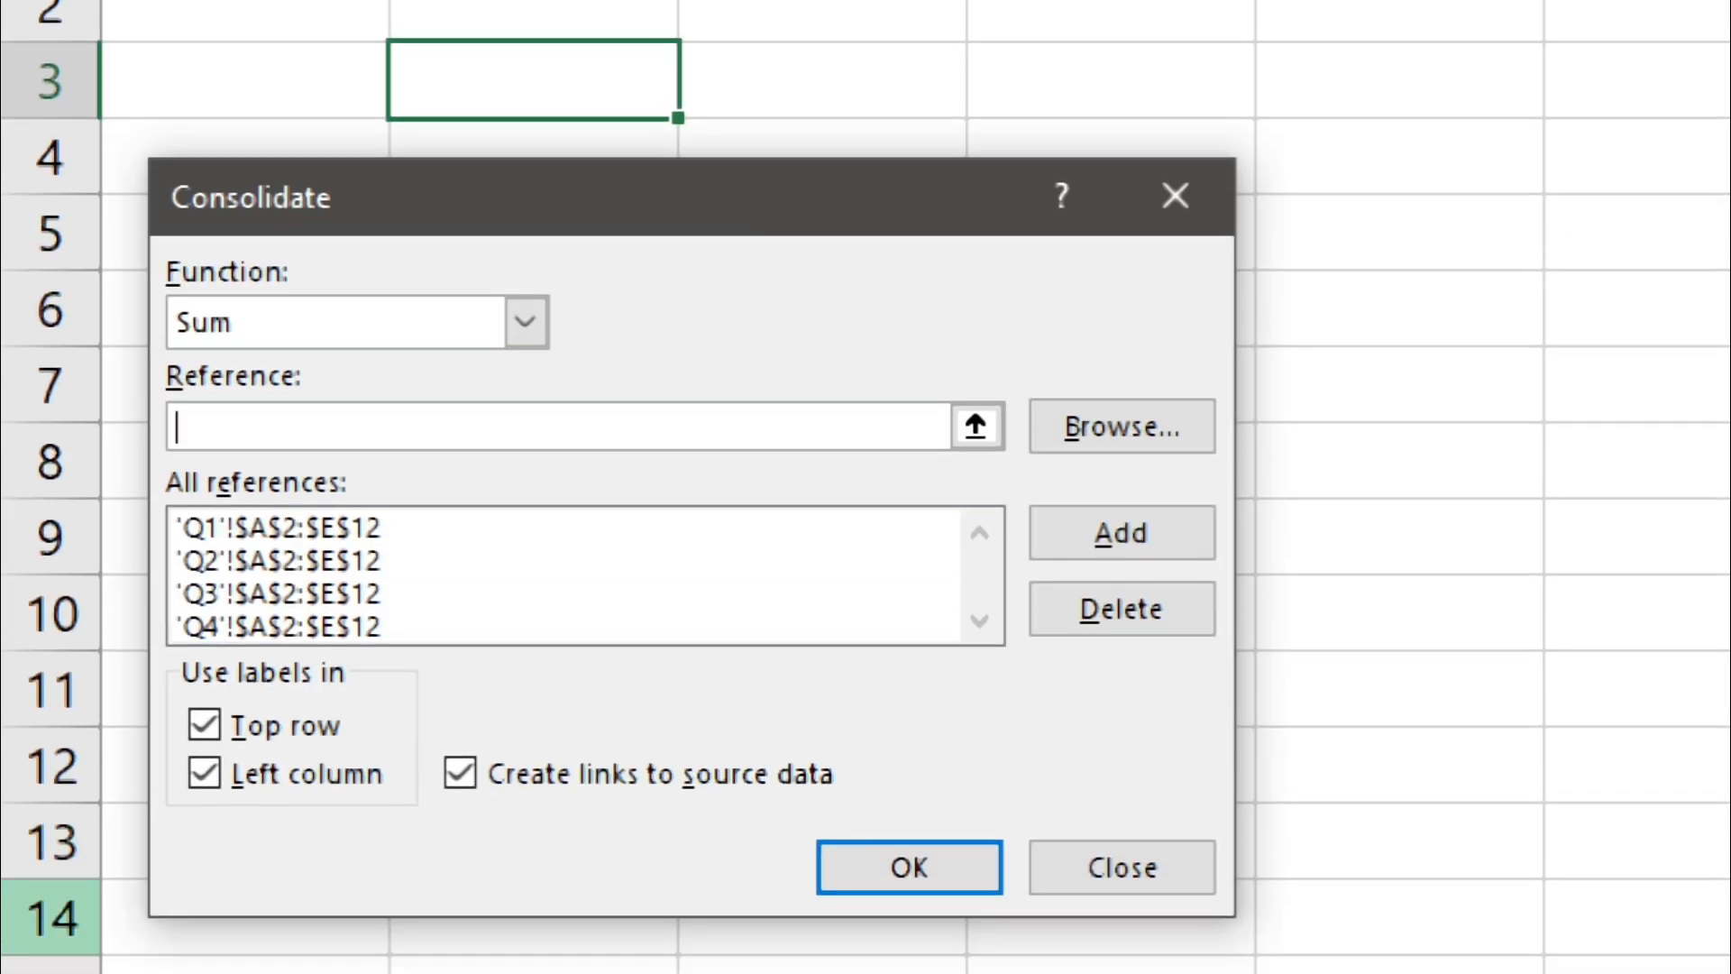
left_click(310, 299)
left_click(310, 299)
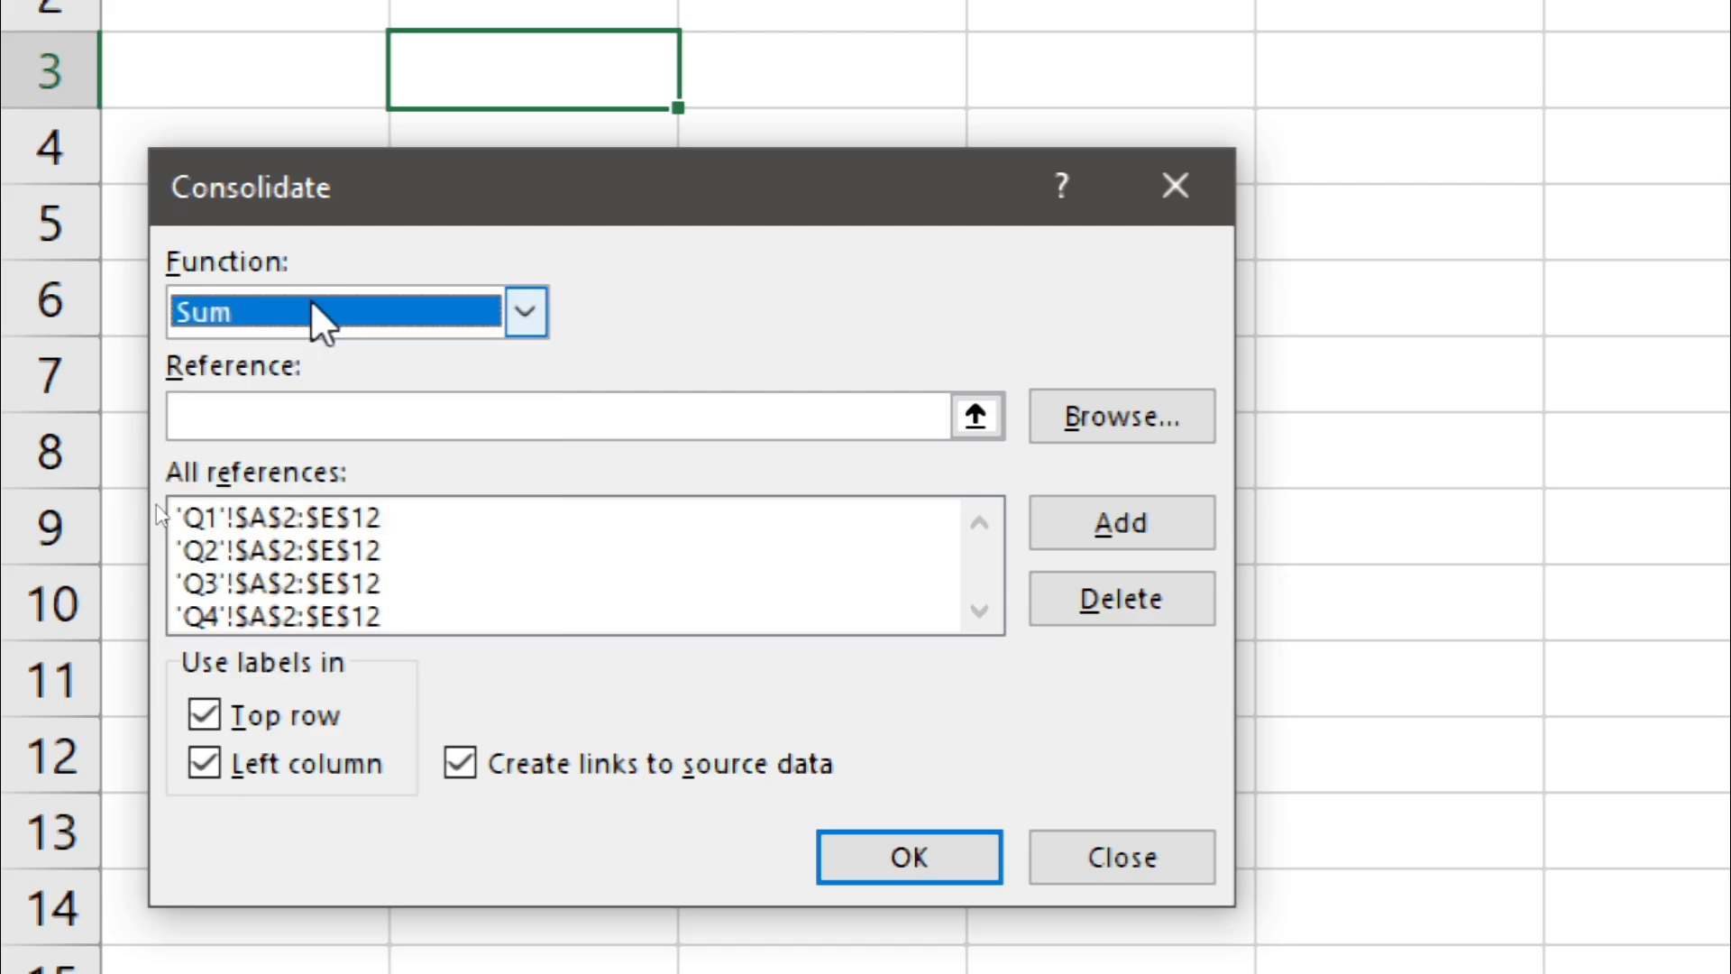
left_click(311, 302)
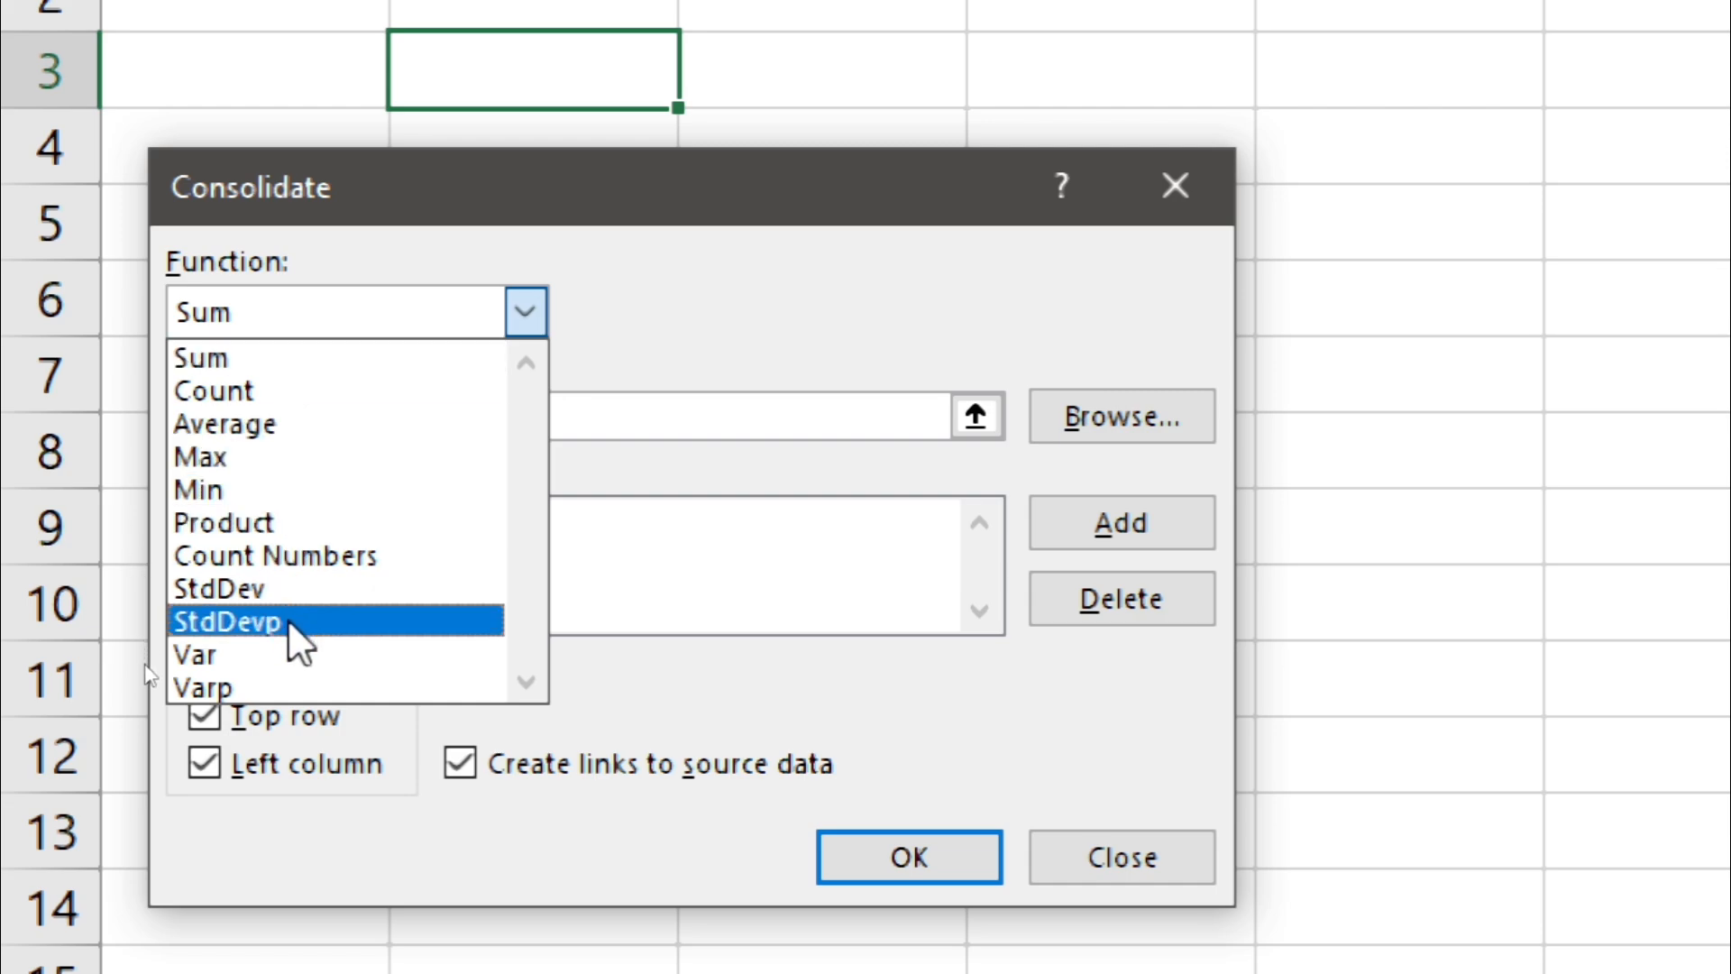
left_click(245, 359)
left_click(319, 420)
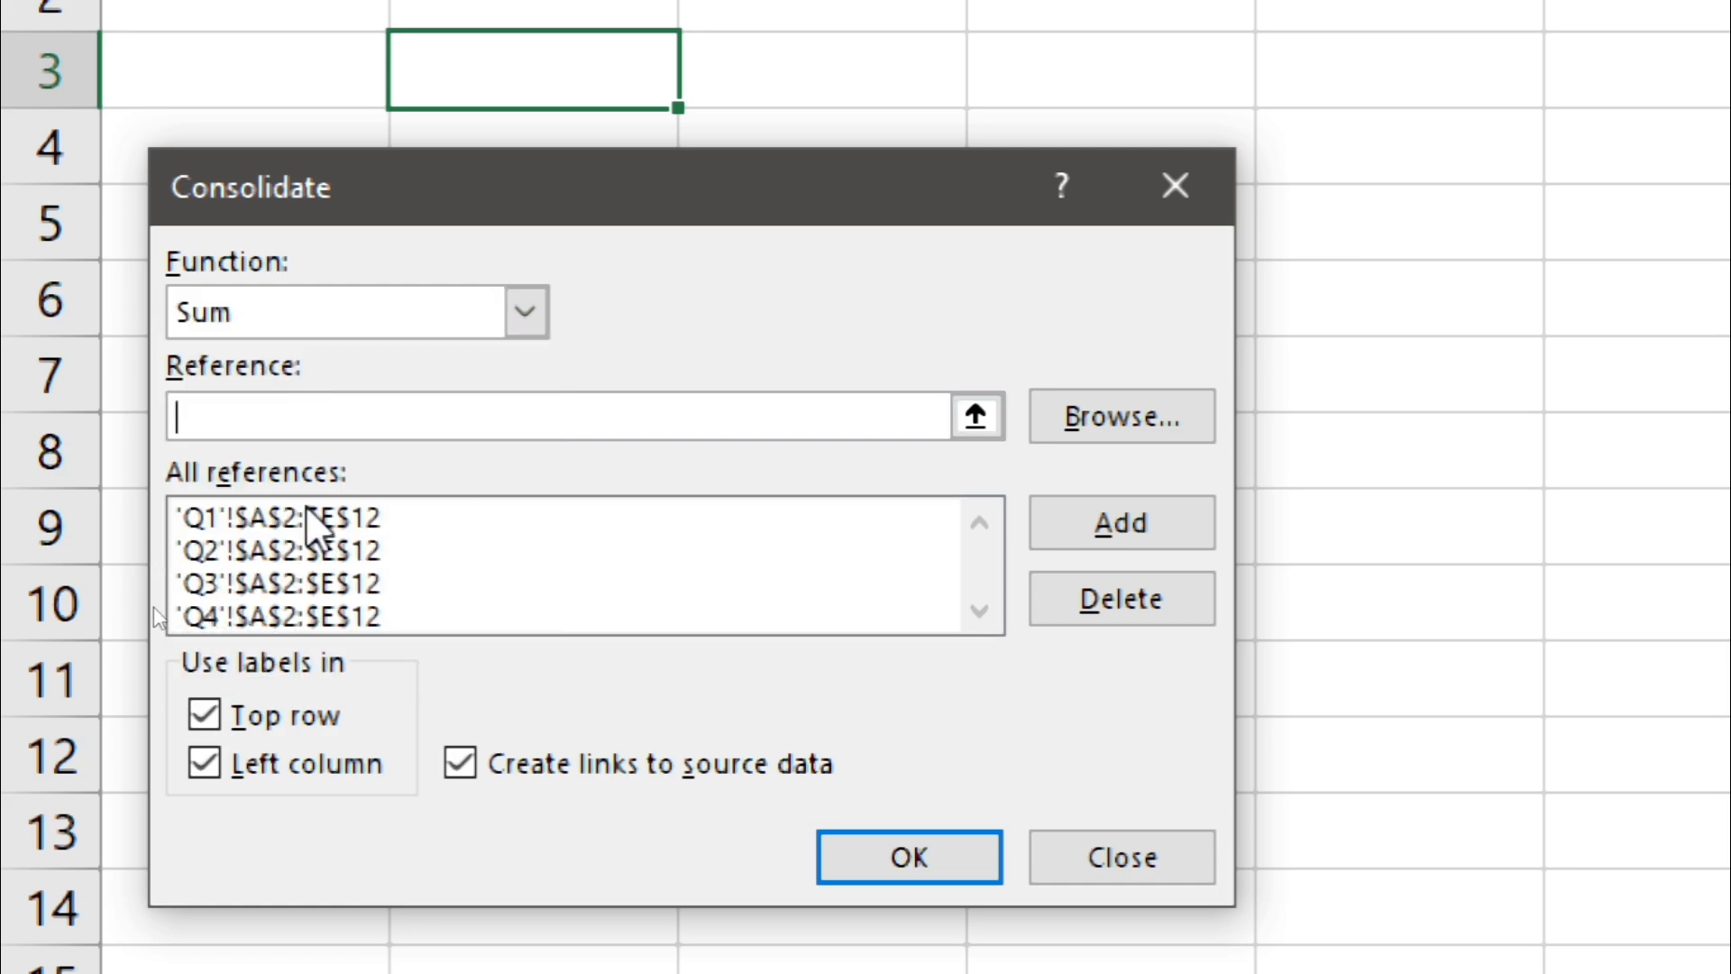
Step: Turn off the Top row and Left column labels and delete the stored Q1, Q2, Q3 and Q4 references
left_click(305, 718)
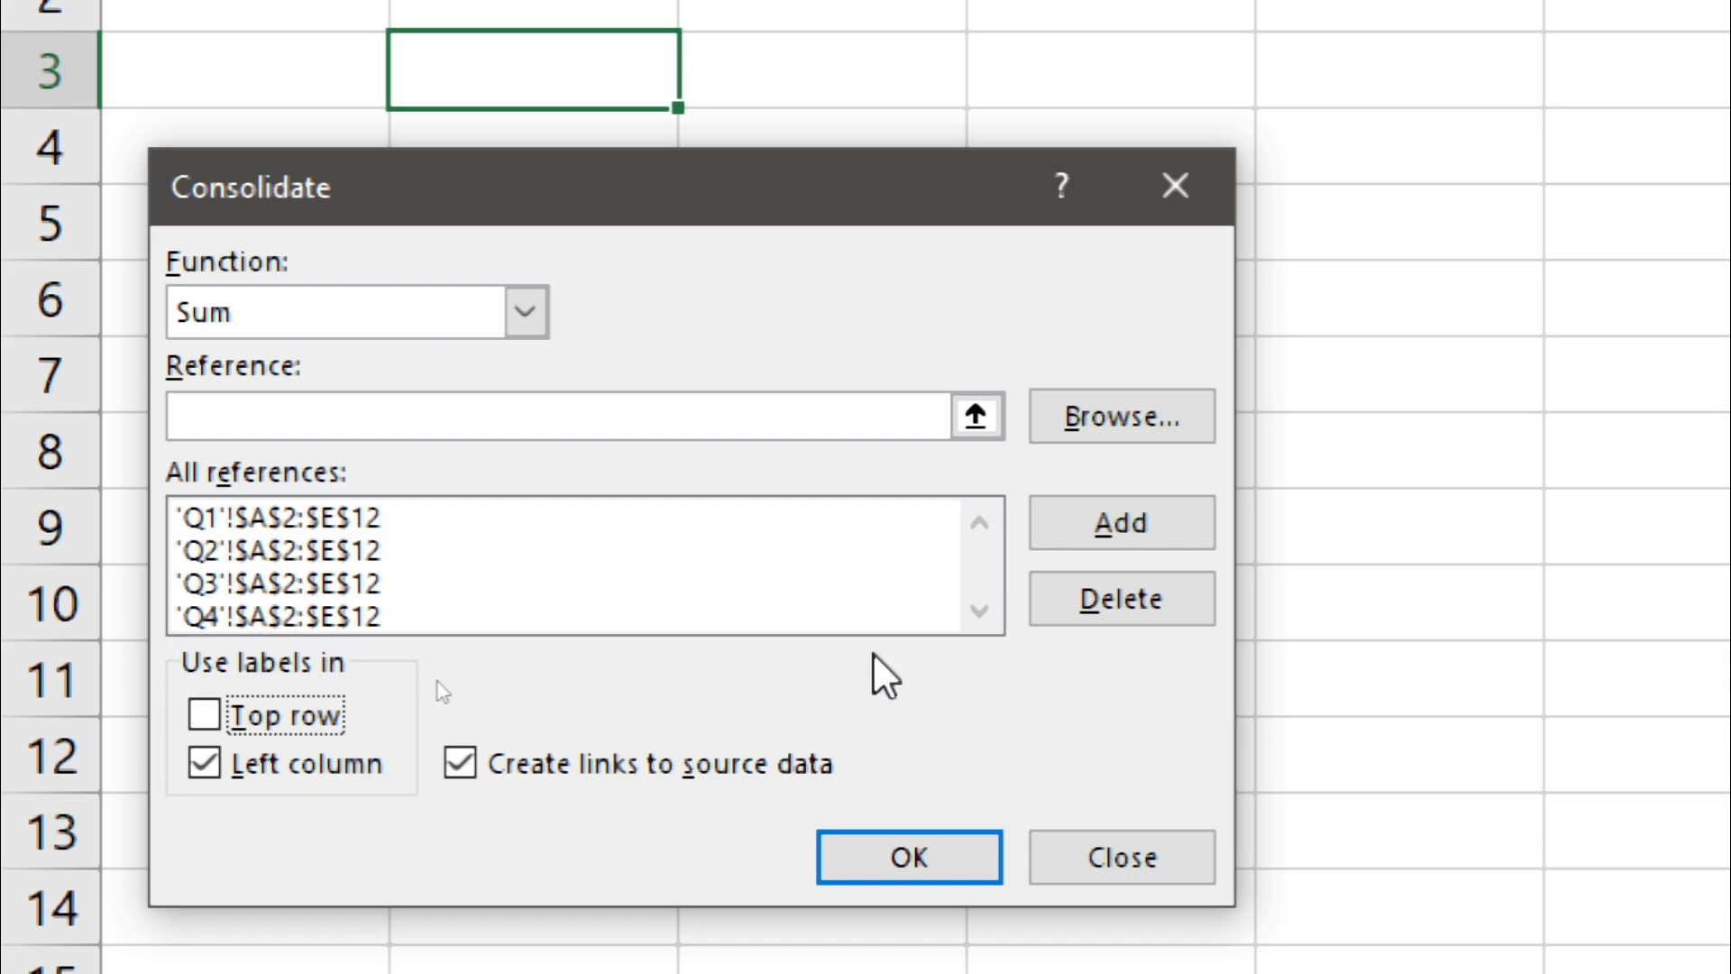
left_click(298, 765)
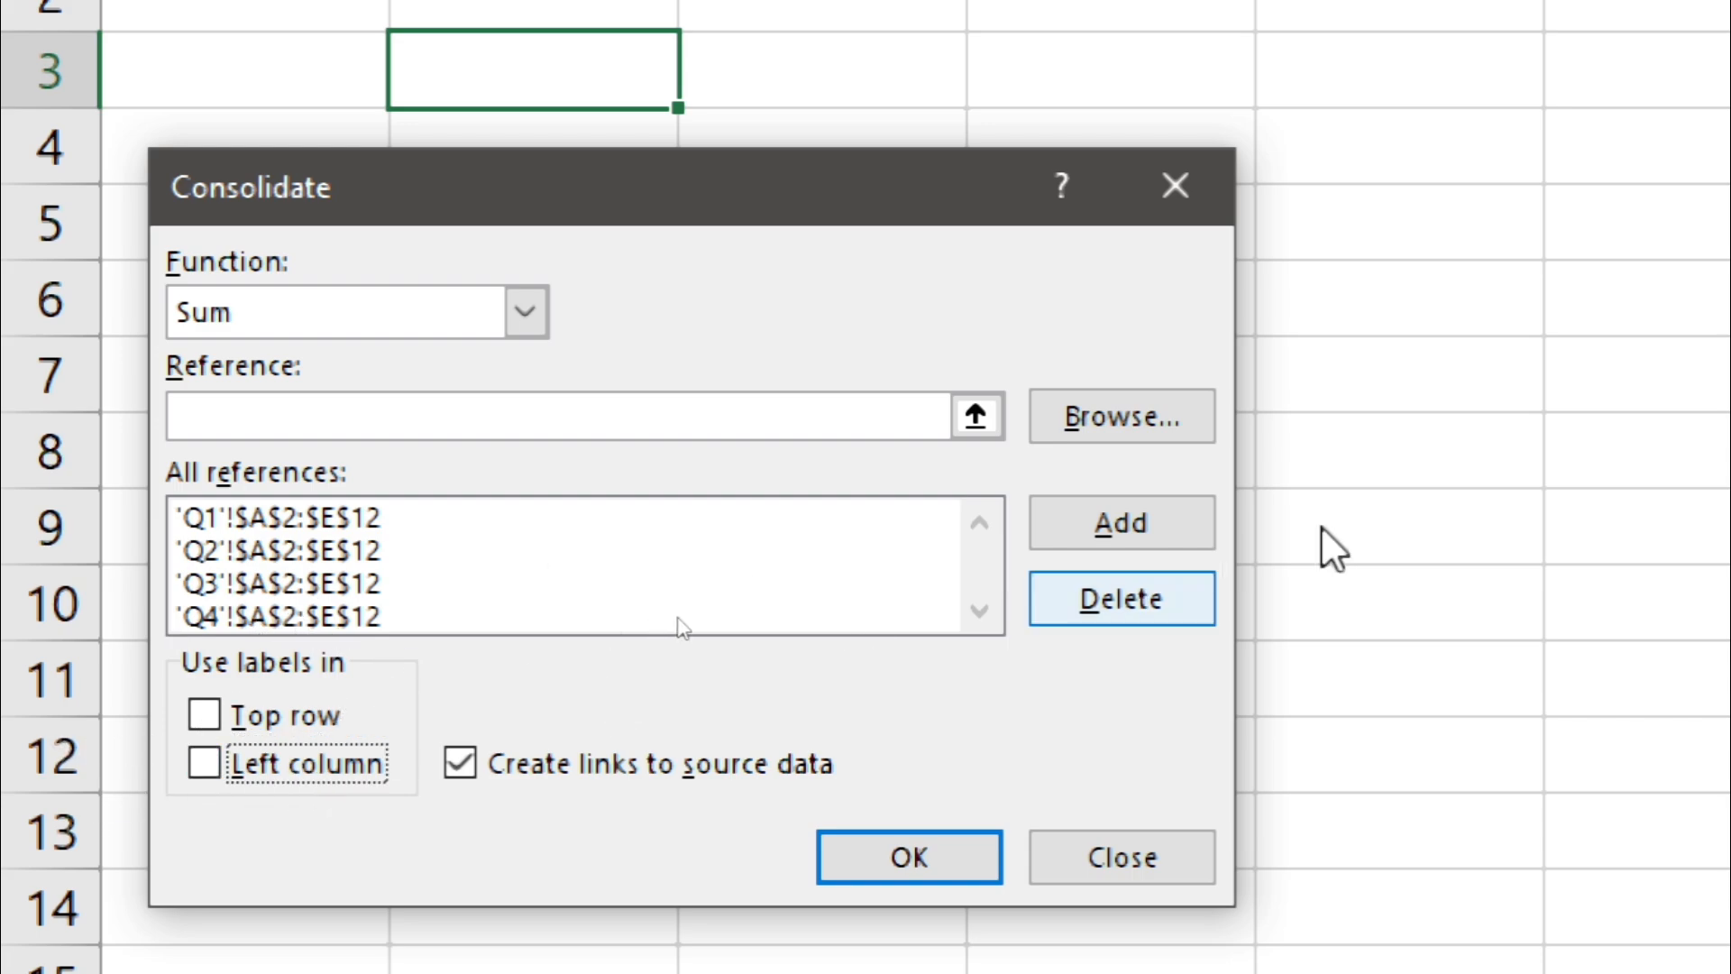
left_click(1164, 582)
left_click(1164, 583)
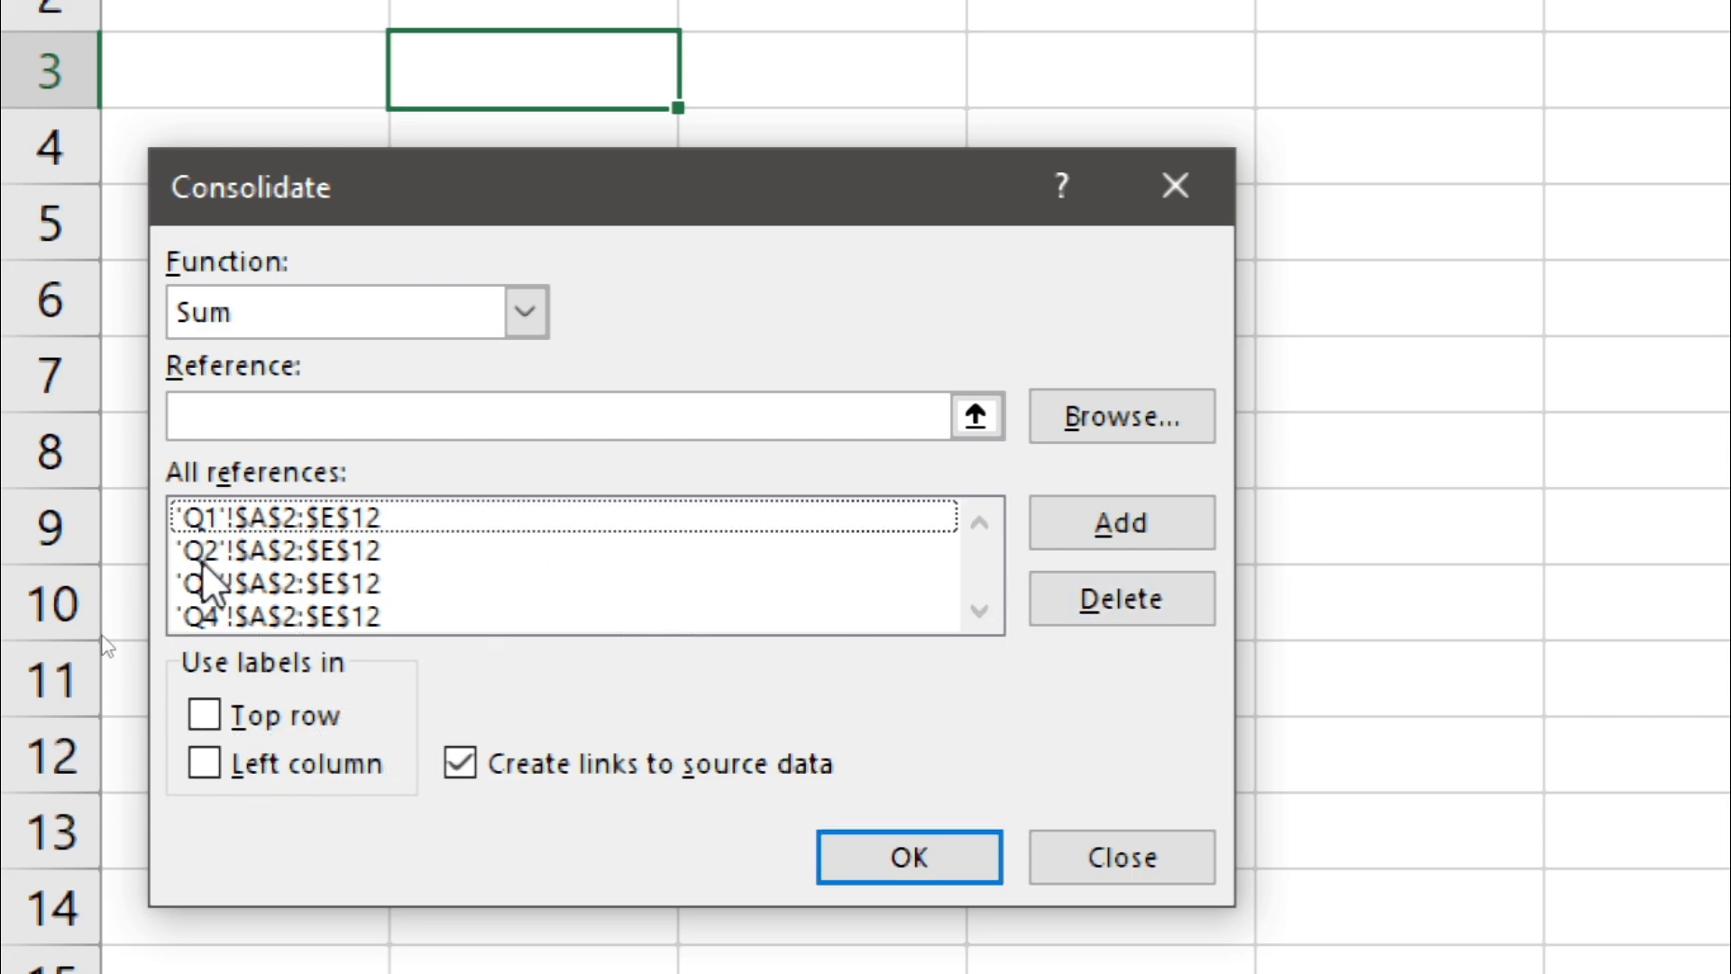
left_click(288, 541)
left_click(1164, 603)
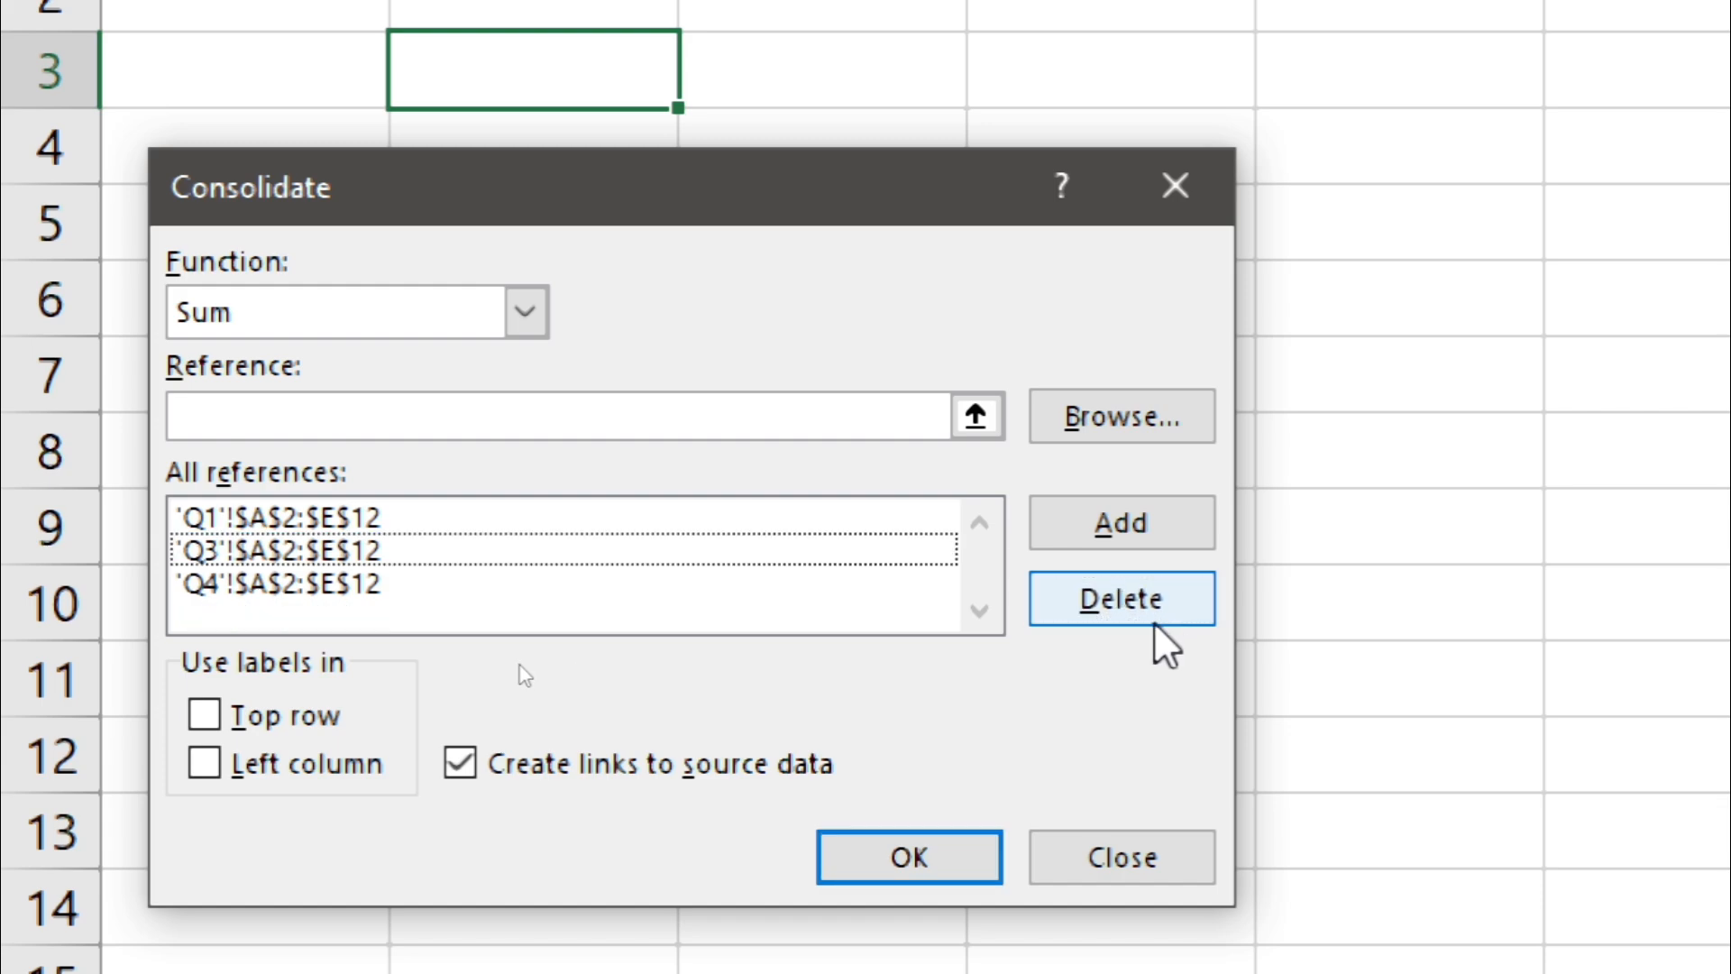
left_click(321, 519)
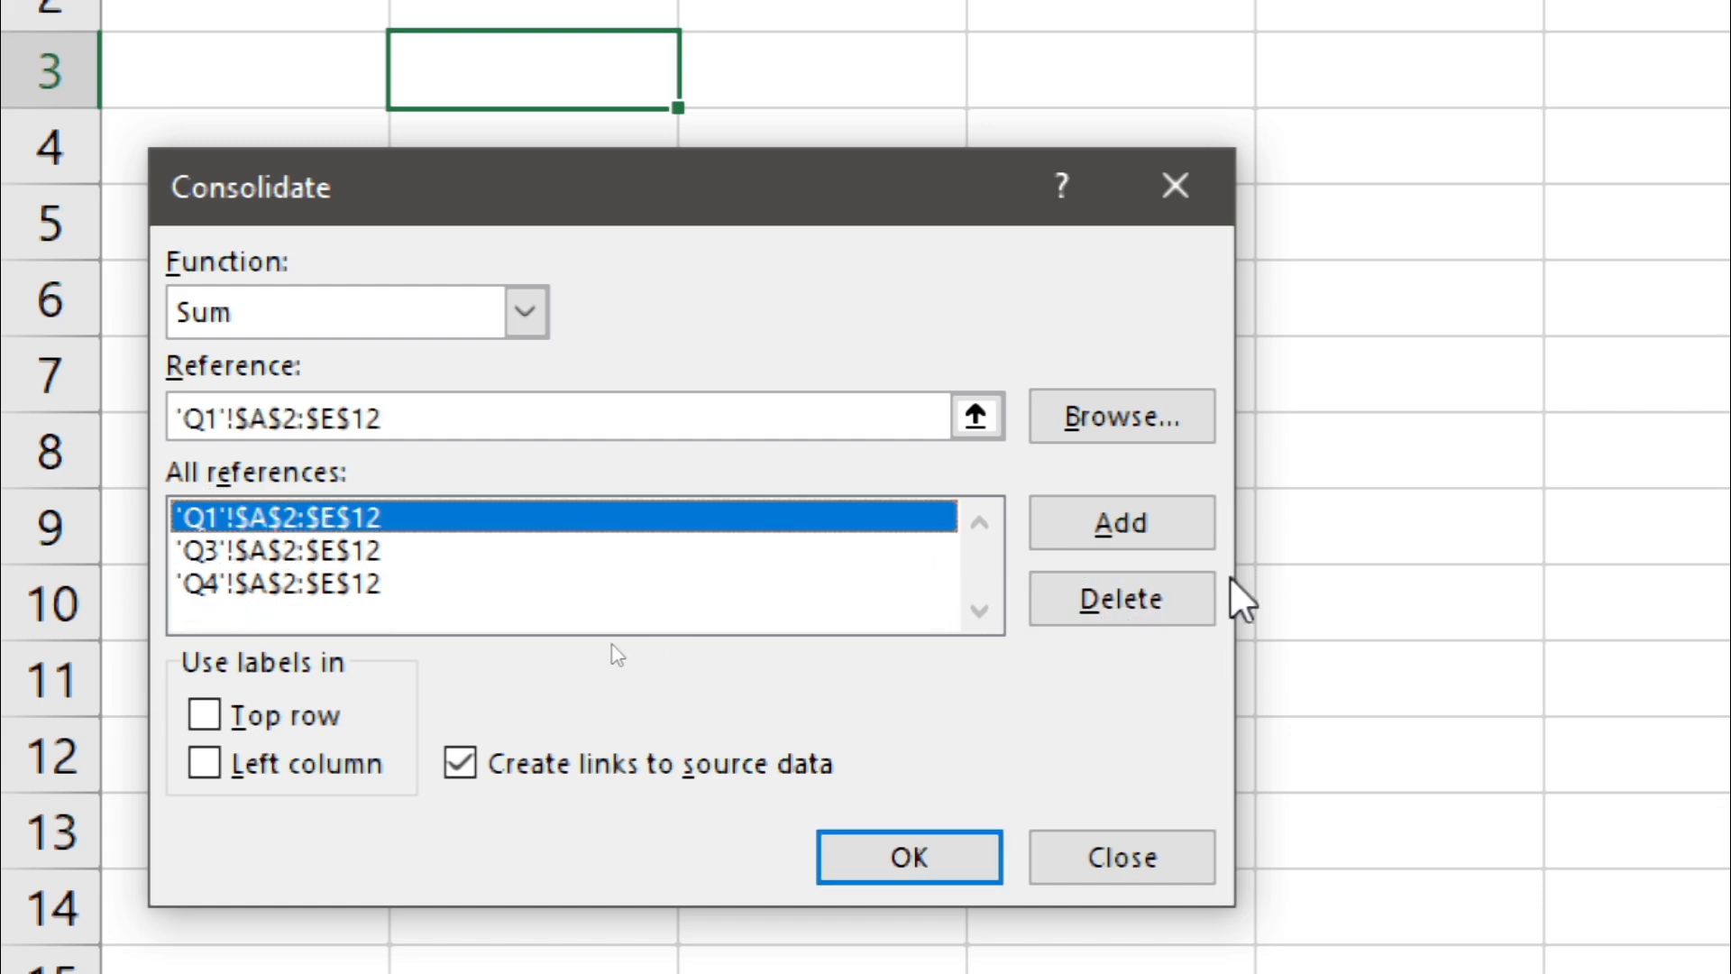
left_click(1101, 598)
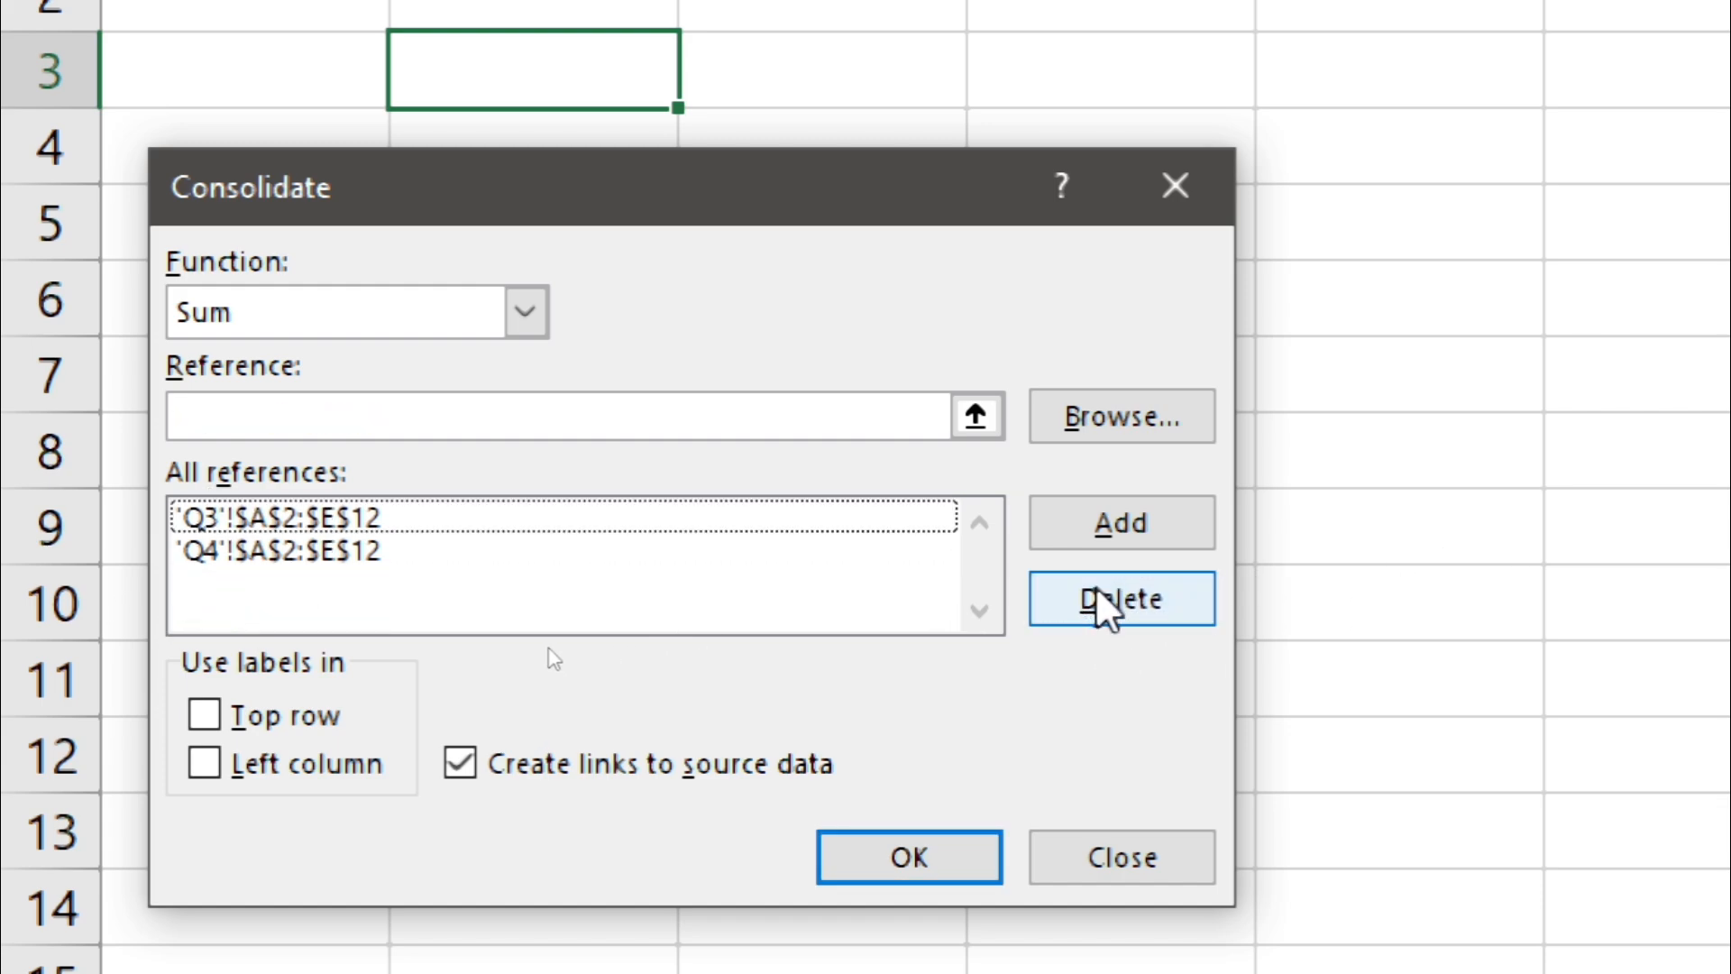
left_click(314, 514)
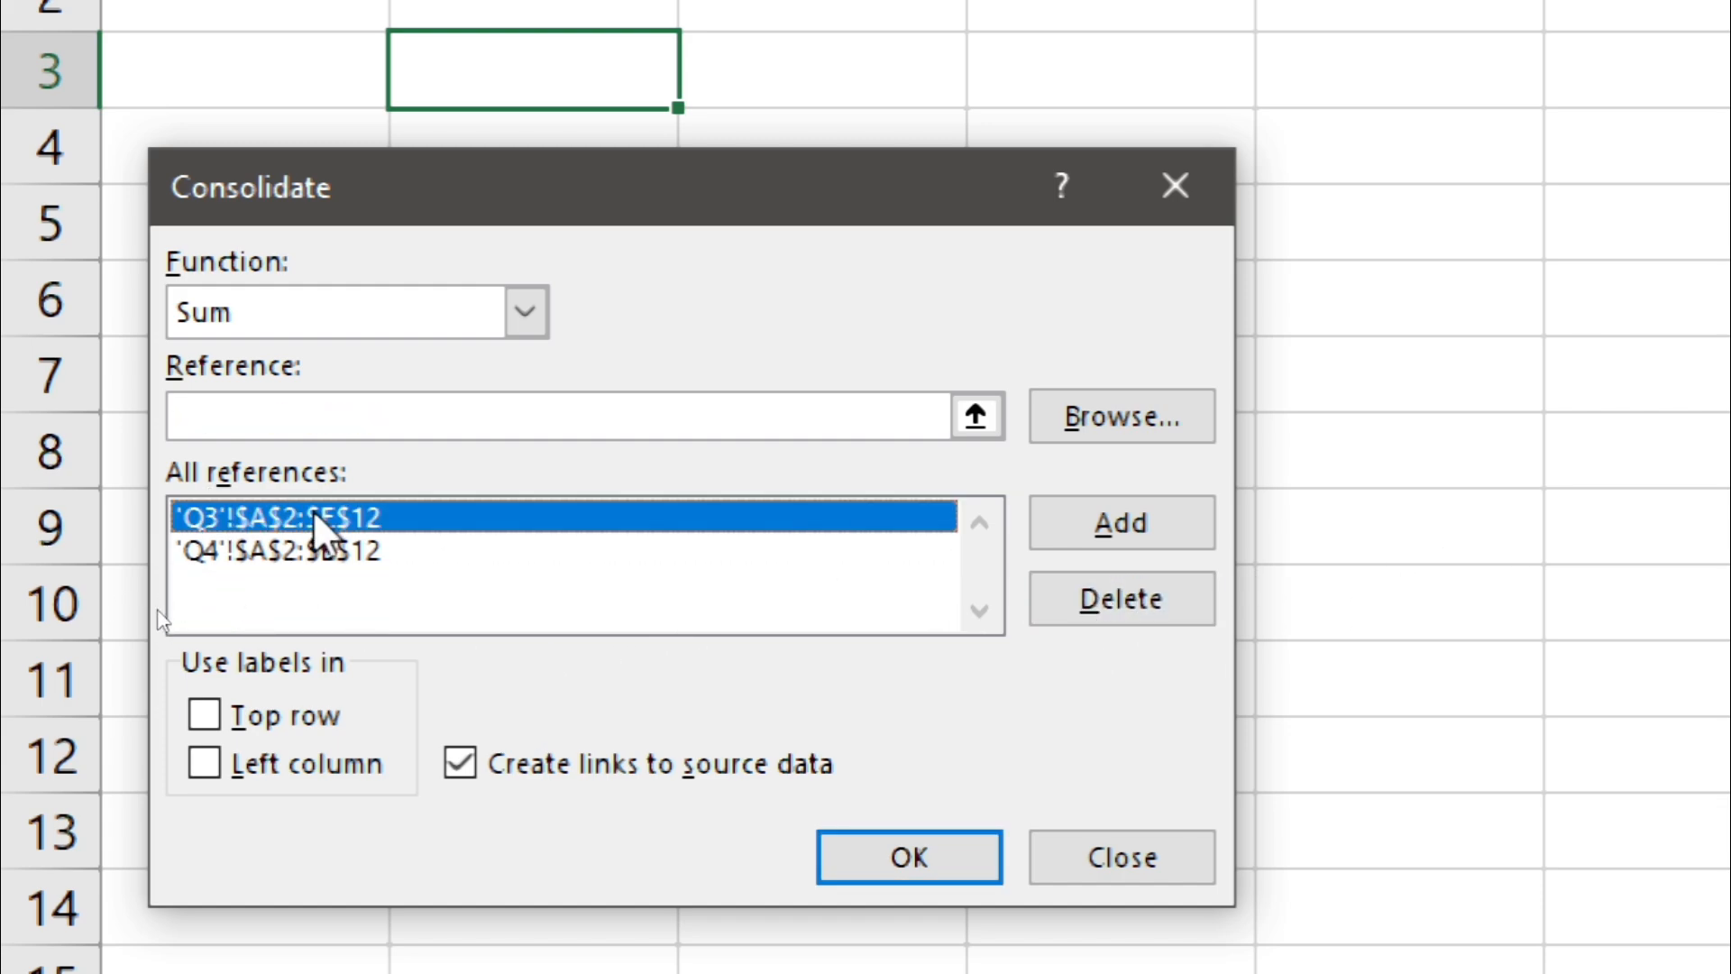
left_click(1111, 602)
left_click(251, 516)
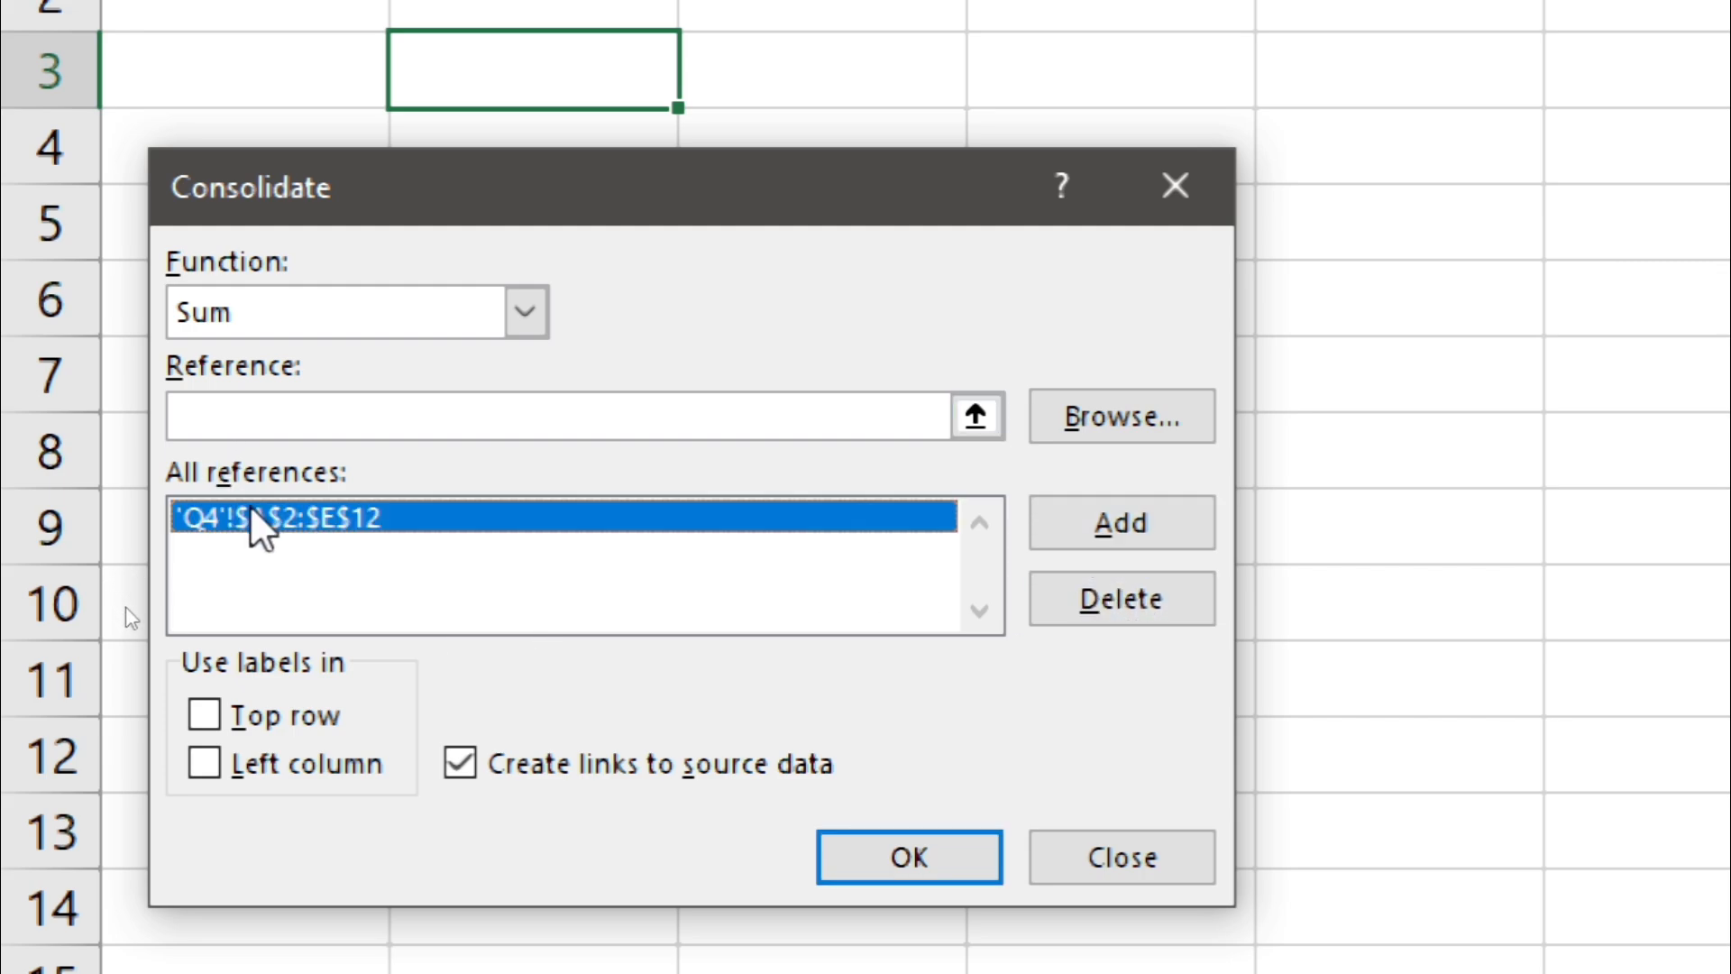
left_click(1181, 602)
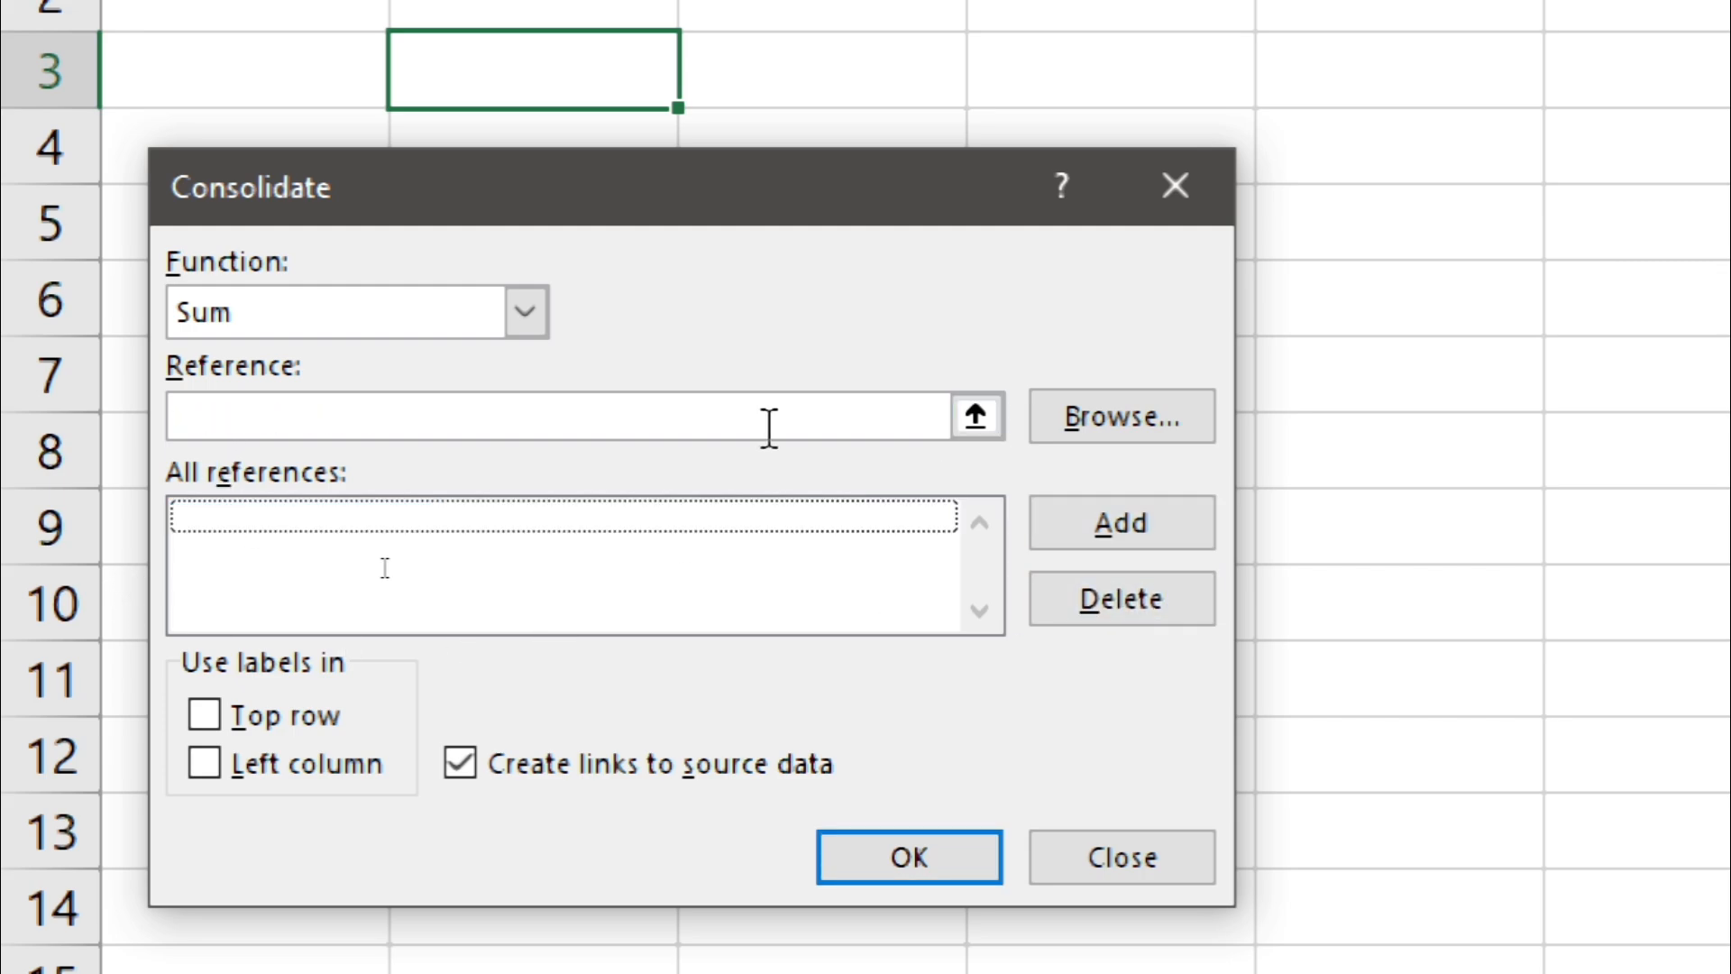
Step: Add range A2:E12 of the Q1 sheet to the consolidation references
left_click(531, 424)
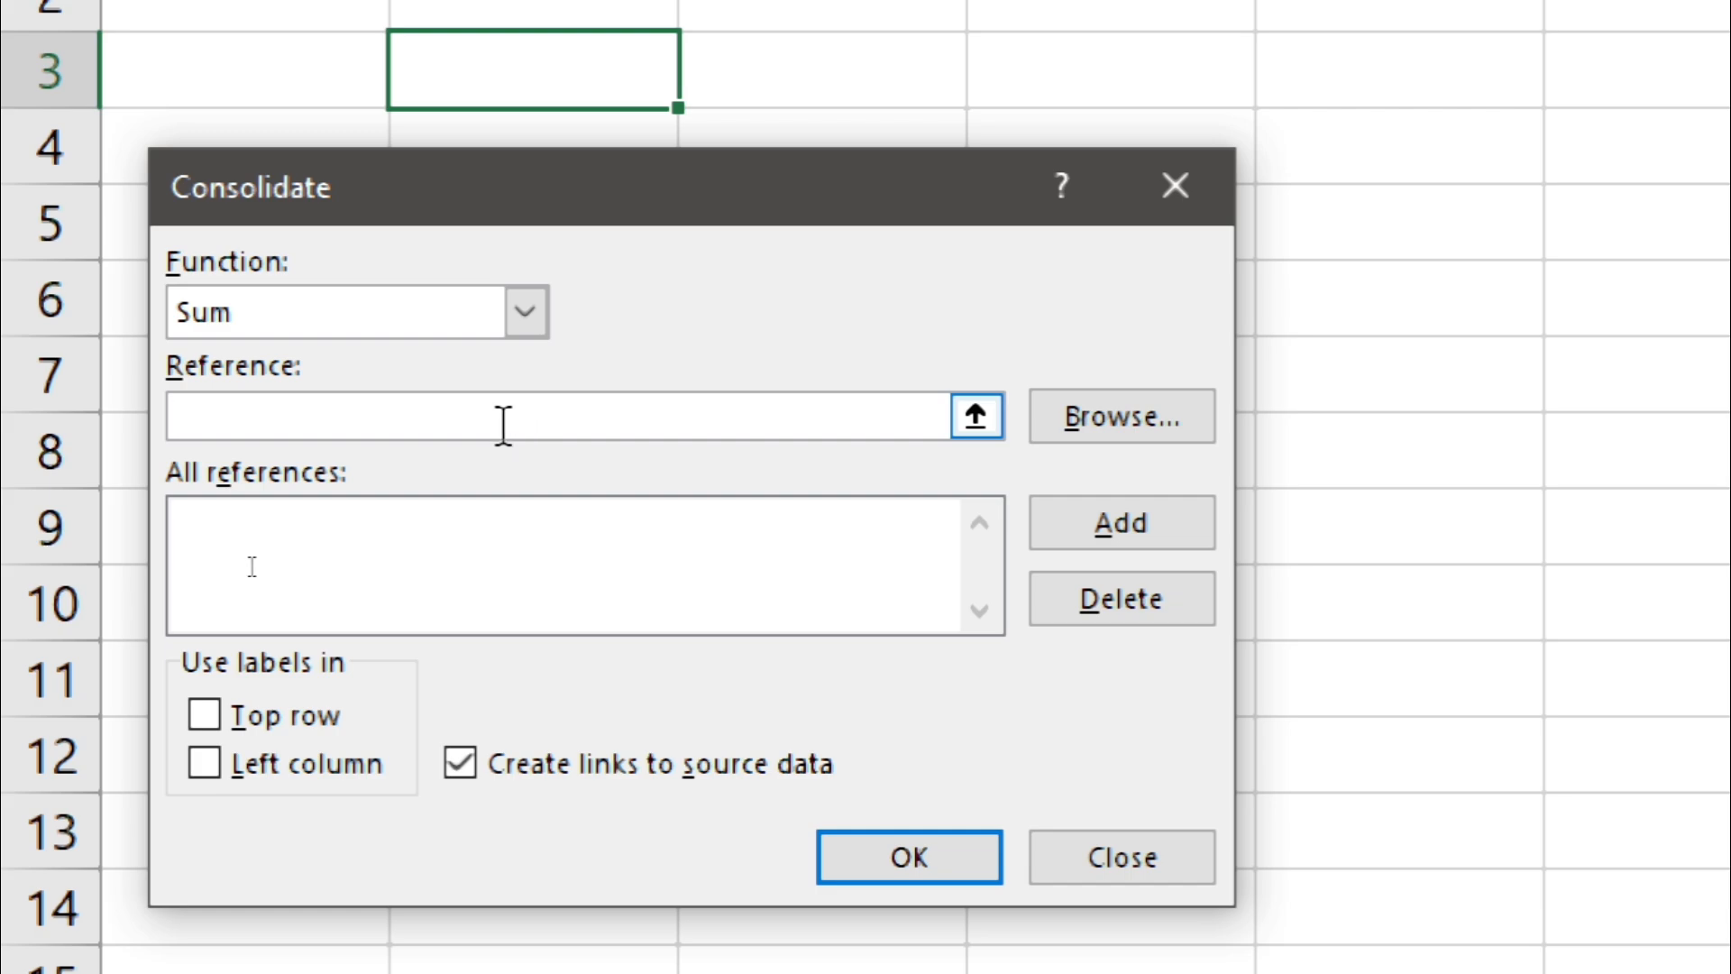
left_click(960, 420)
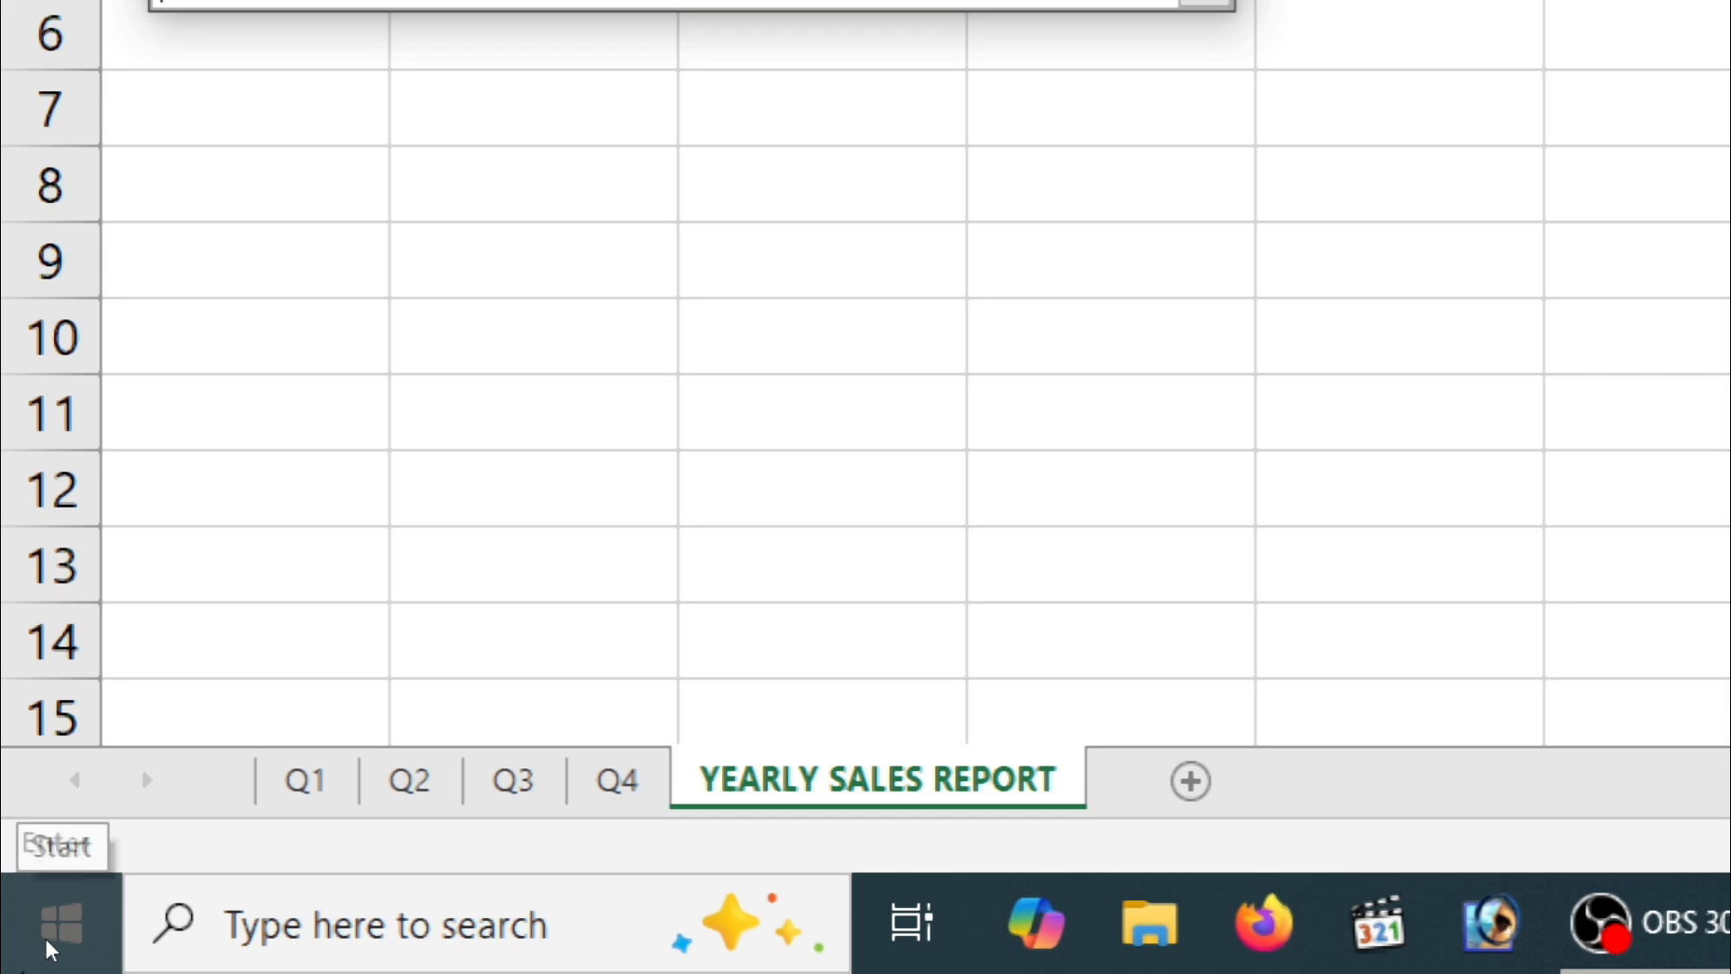
left_click(295, 798)
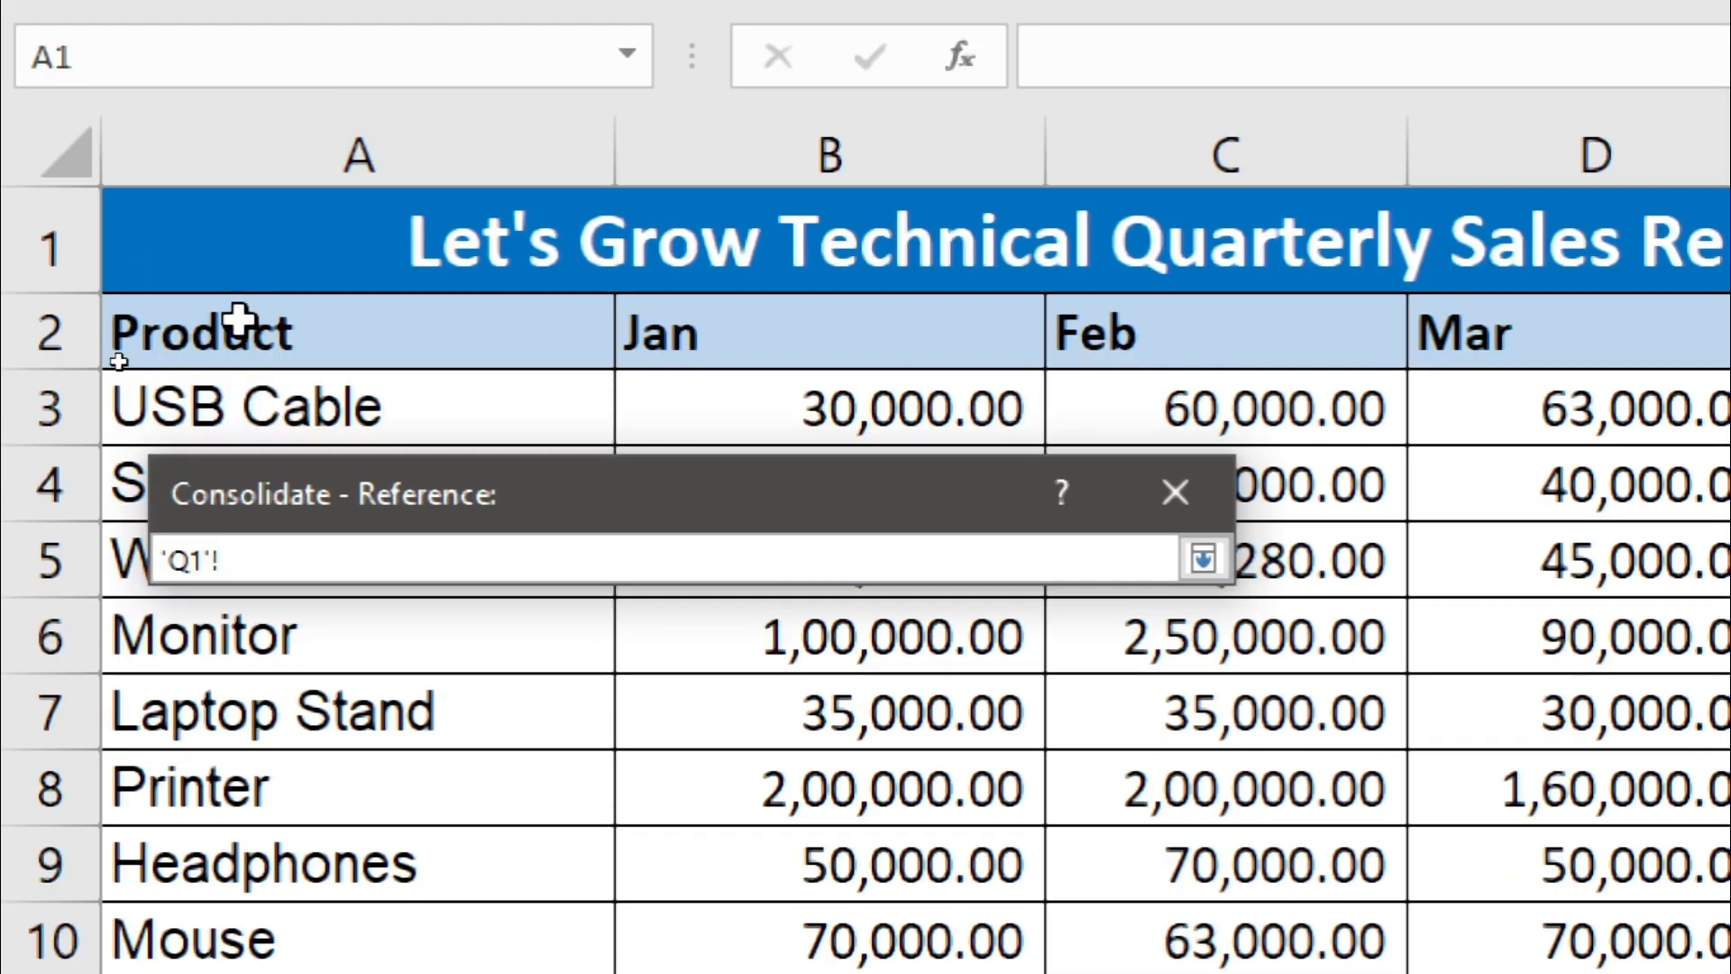
left_click(239, 320)
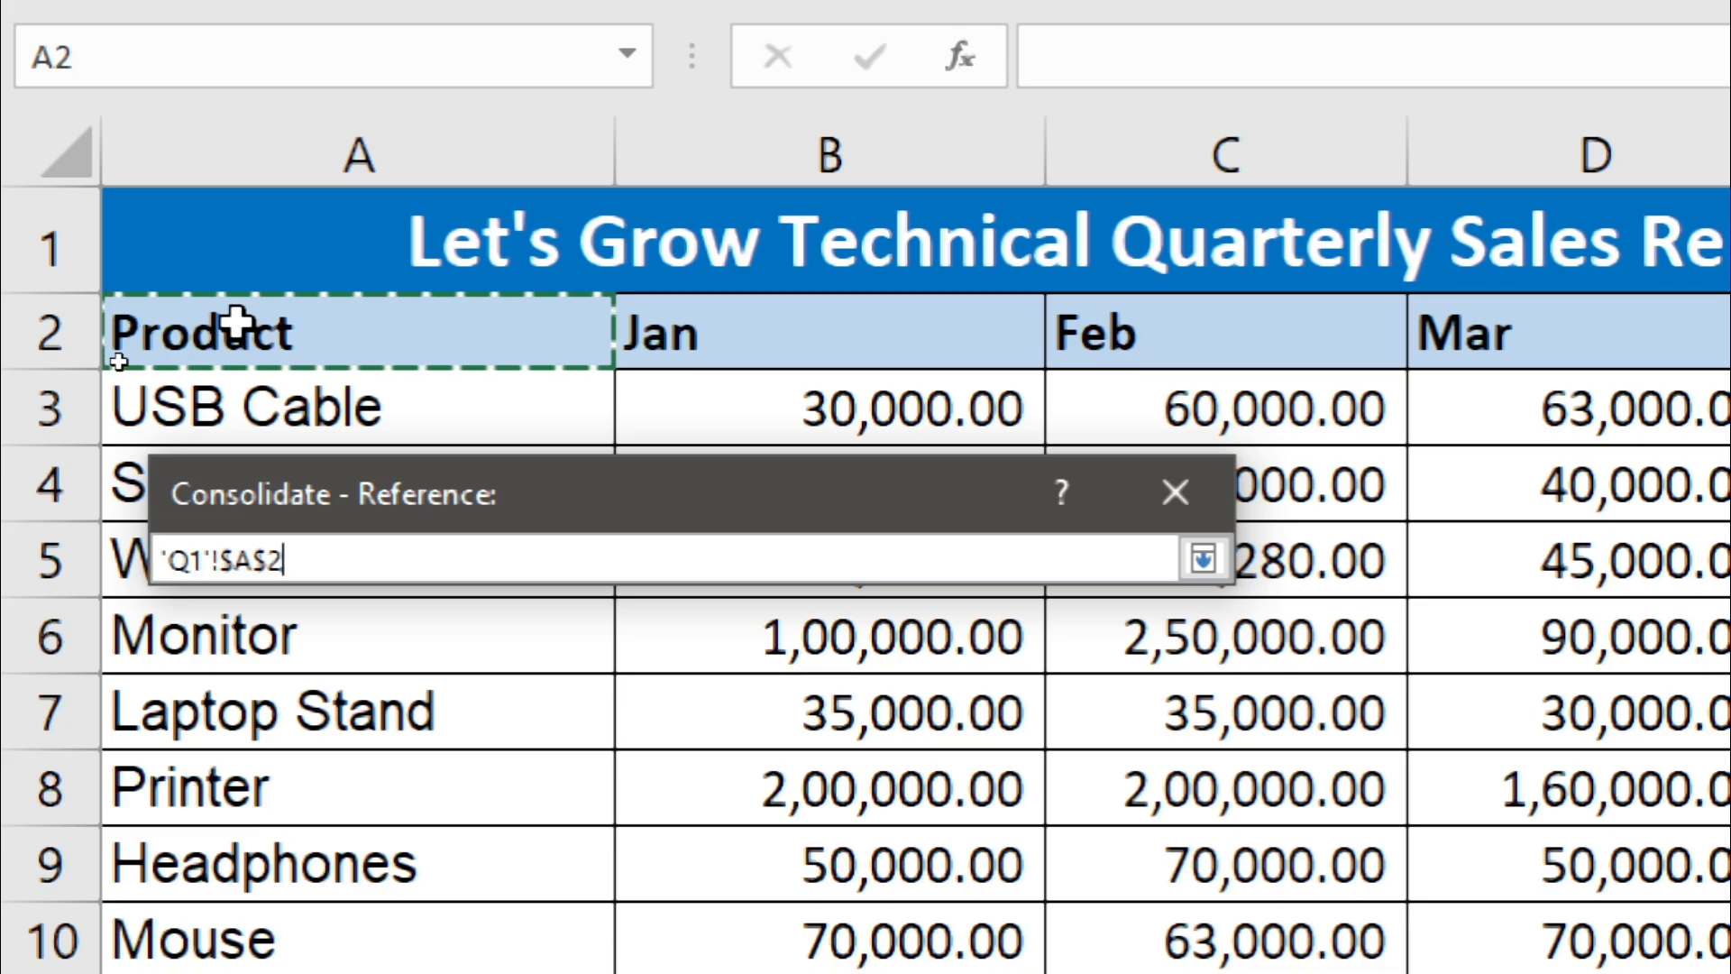
key("ctrl+shift+Right")
key("ctrl+shift+Down")
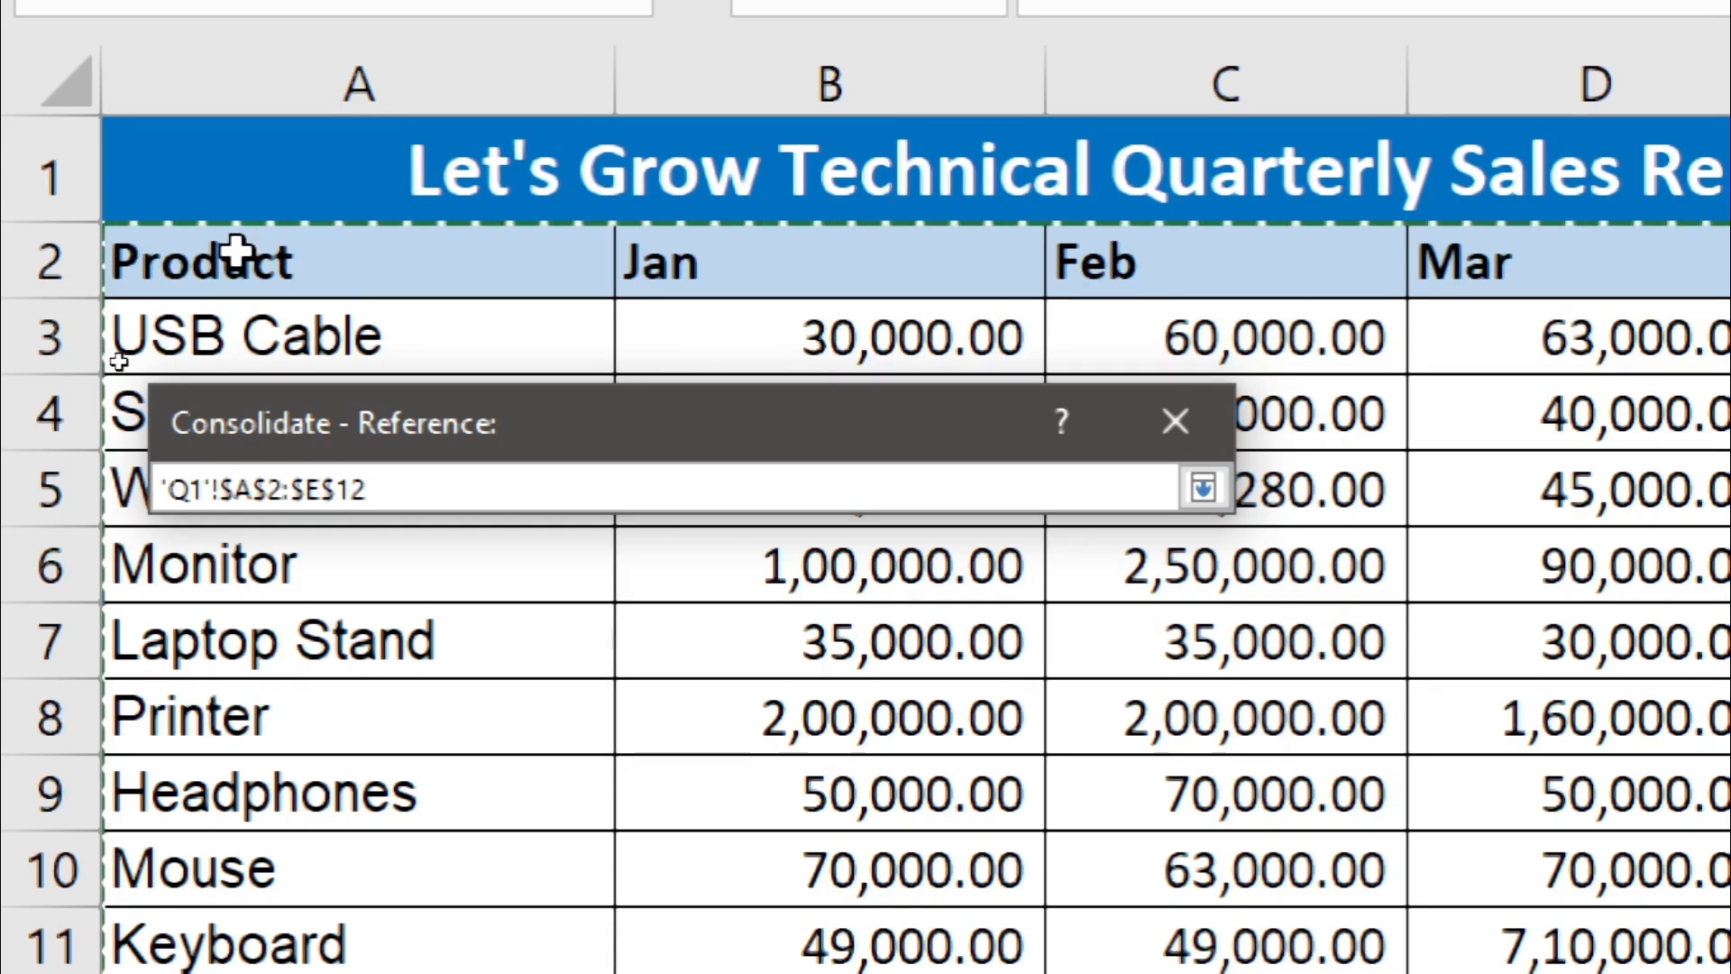
left_click(1211, 496)
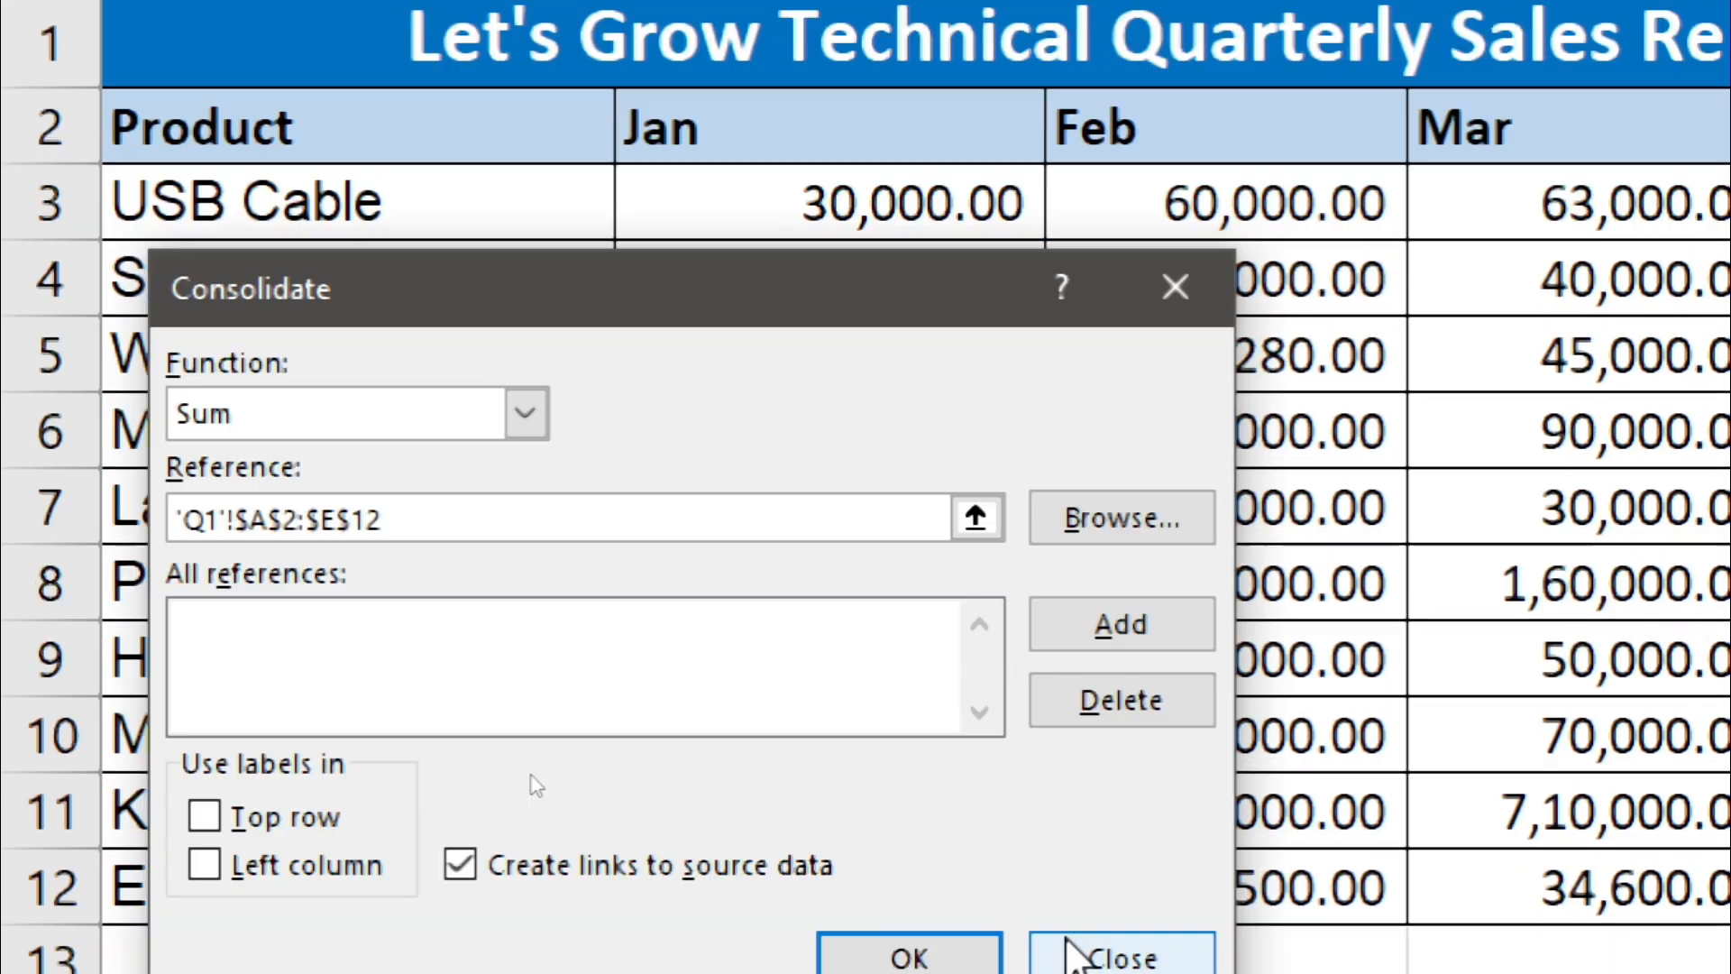
left_click(1109, 631)
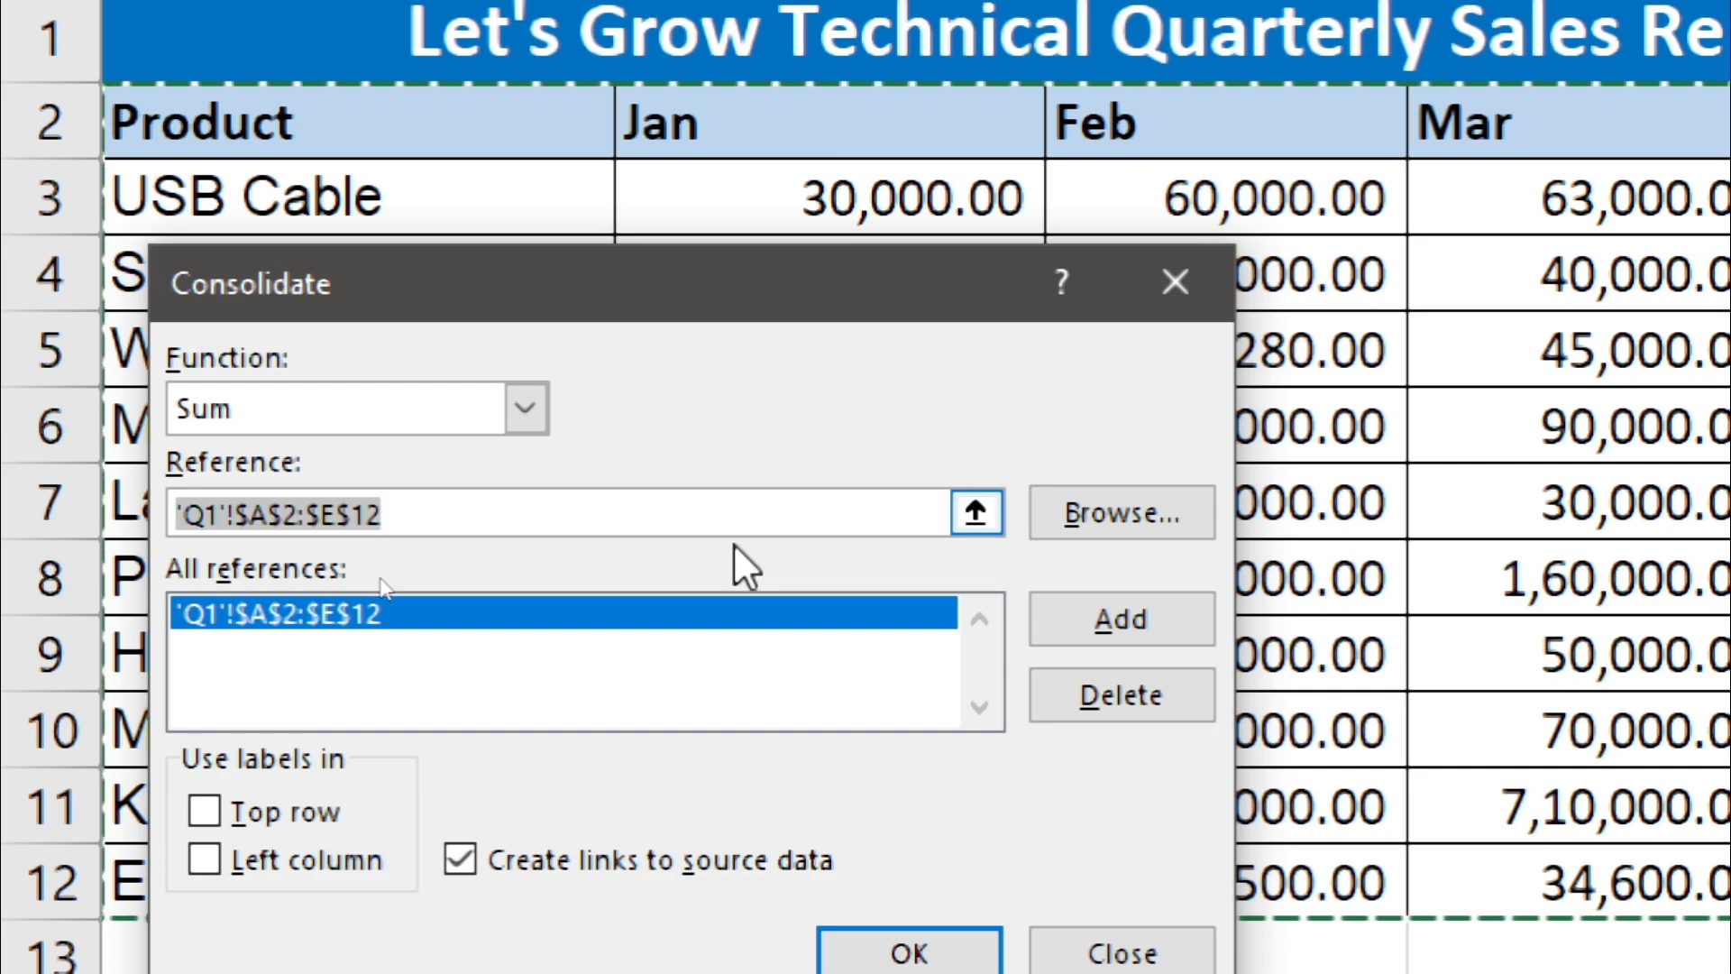
Step: Clear the current reference and add range A2:E12 of the Q2 sheet to the consolidation references
left_click(735, 516)
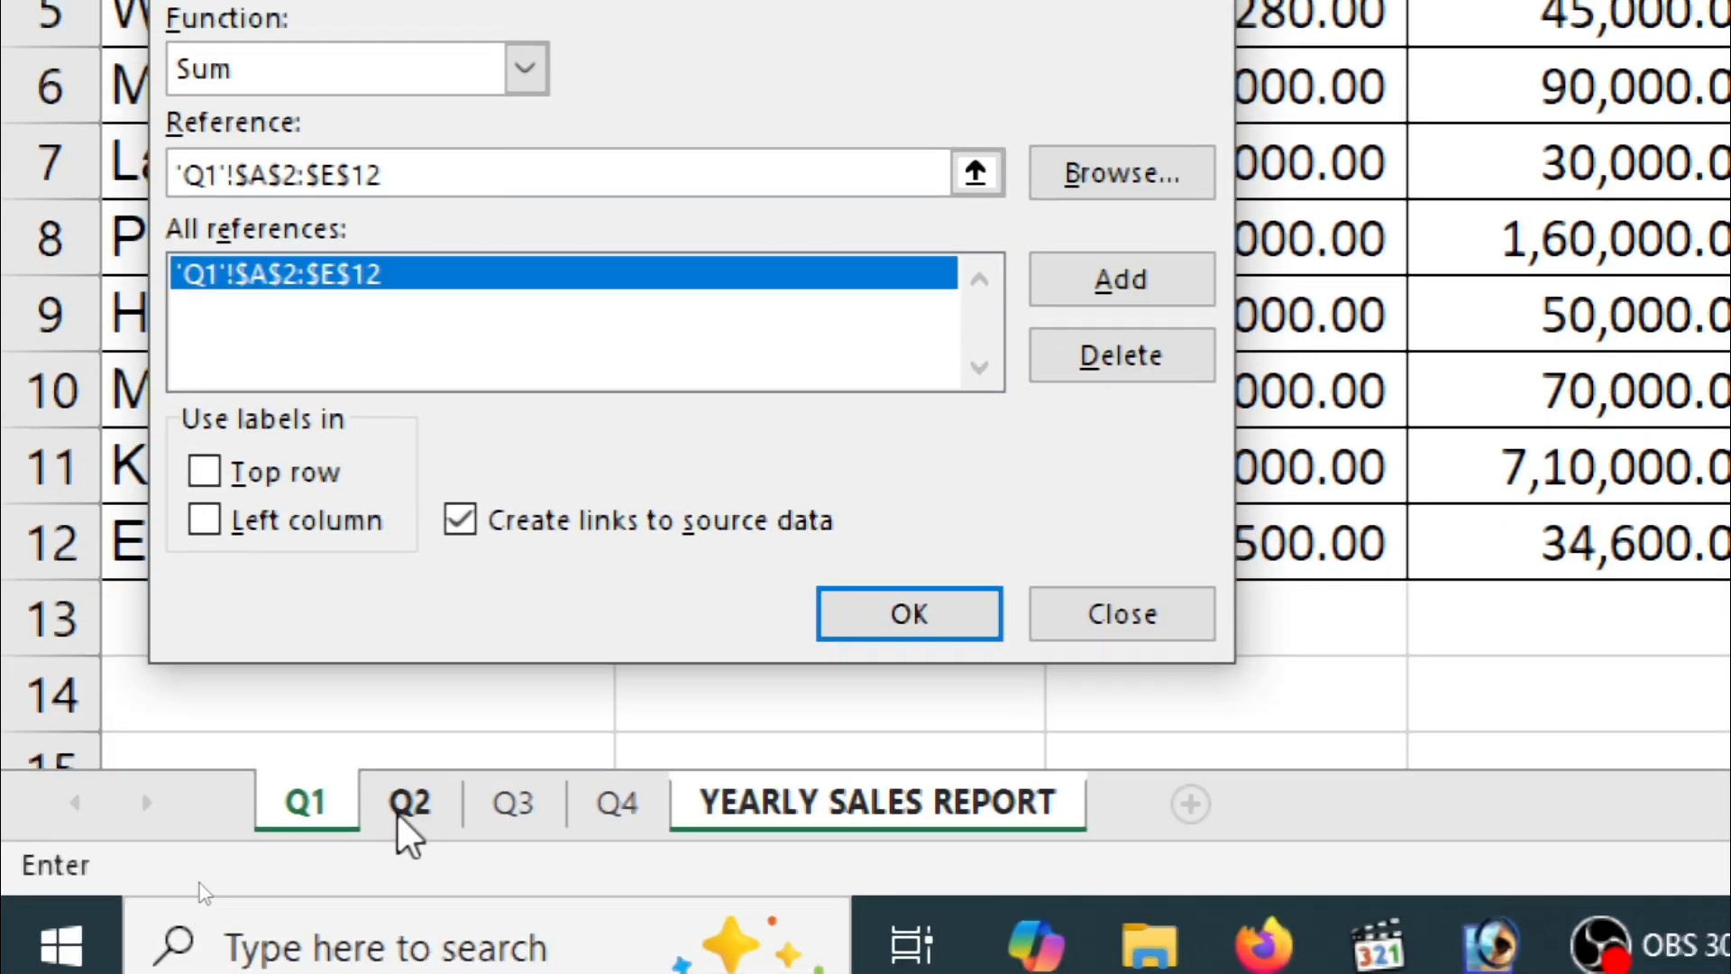
left_click(397, 814)
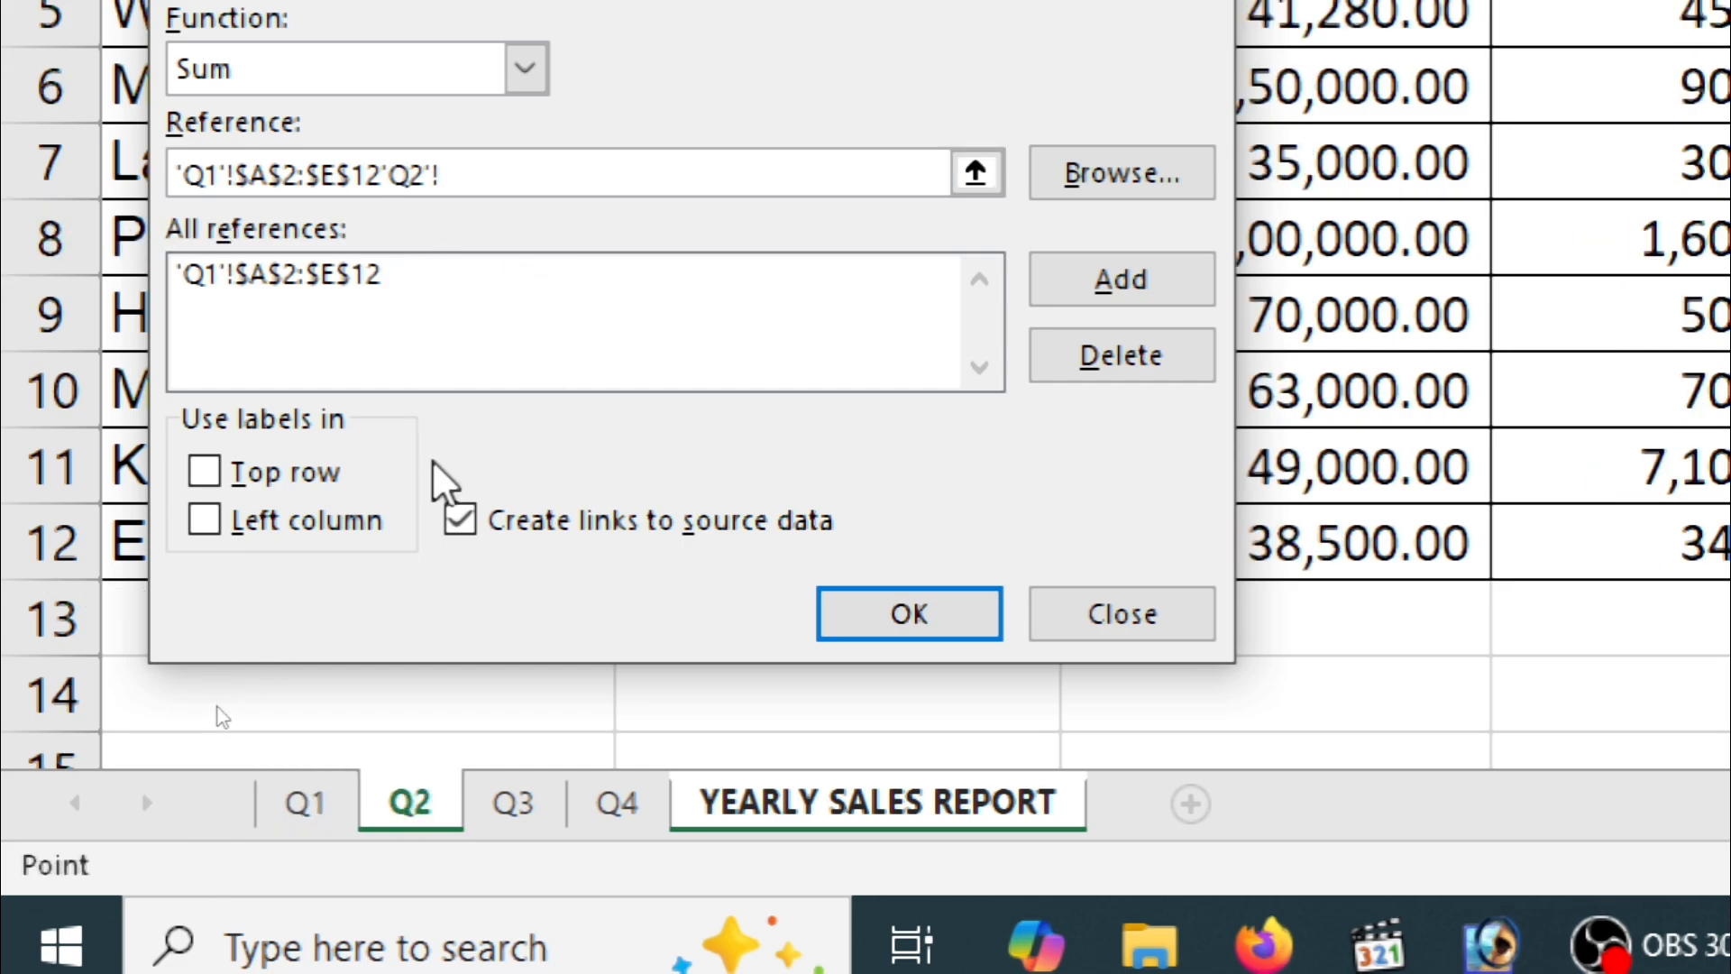
key("BackSpace")
key("BackSpace")
key("BackSpace")
key("BackSpace")
key("BackSpace")
key("BackSpace")
key("BackSpace")
key("BackSpace")
key("BackSpace")
key("BackSpace")
key("BackSpace")
key("BackSpace")
key("BackSpace")
key("BackSpace")
key("BackSpace")
key("BackSpace")
key("BackSpace")
key("BackSpace")
key("BackSpace")
key("BackSpace")
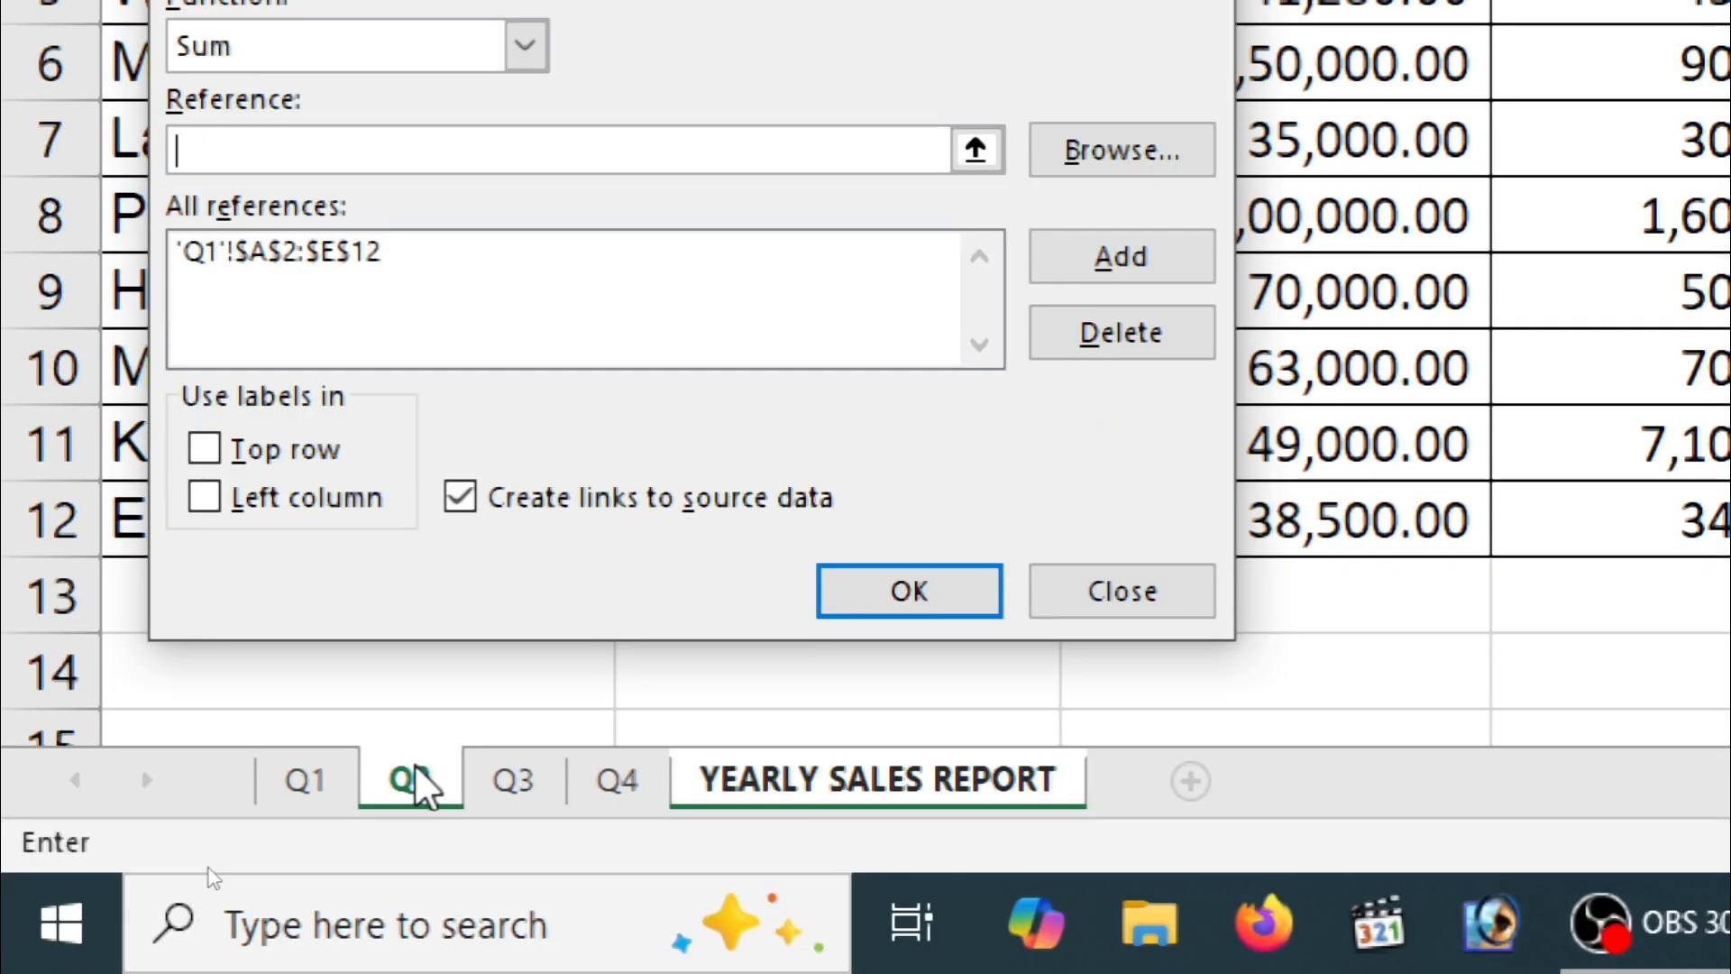
left_click(416, 781)
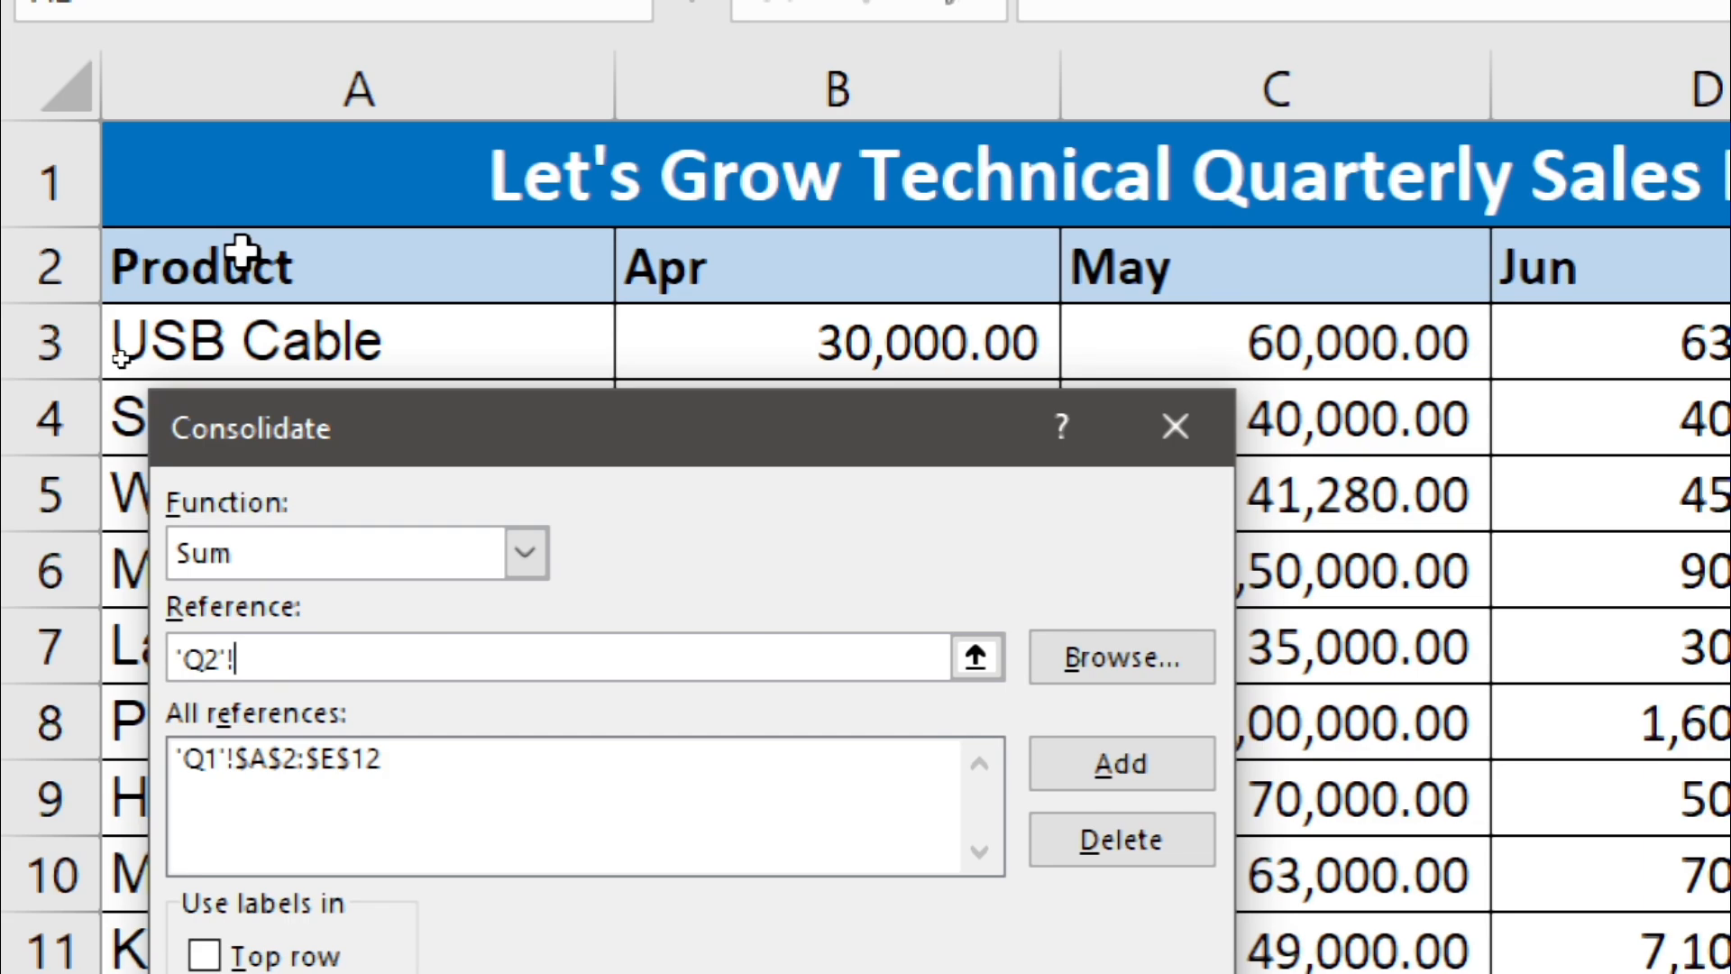
left_click(242, 259)
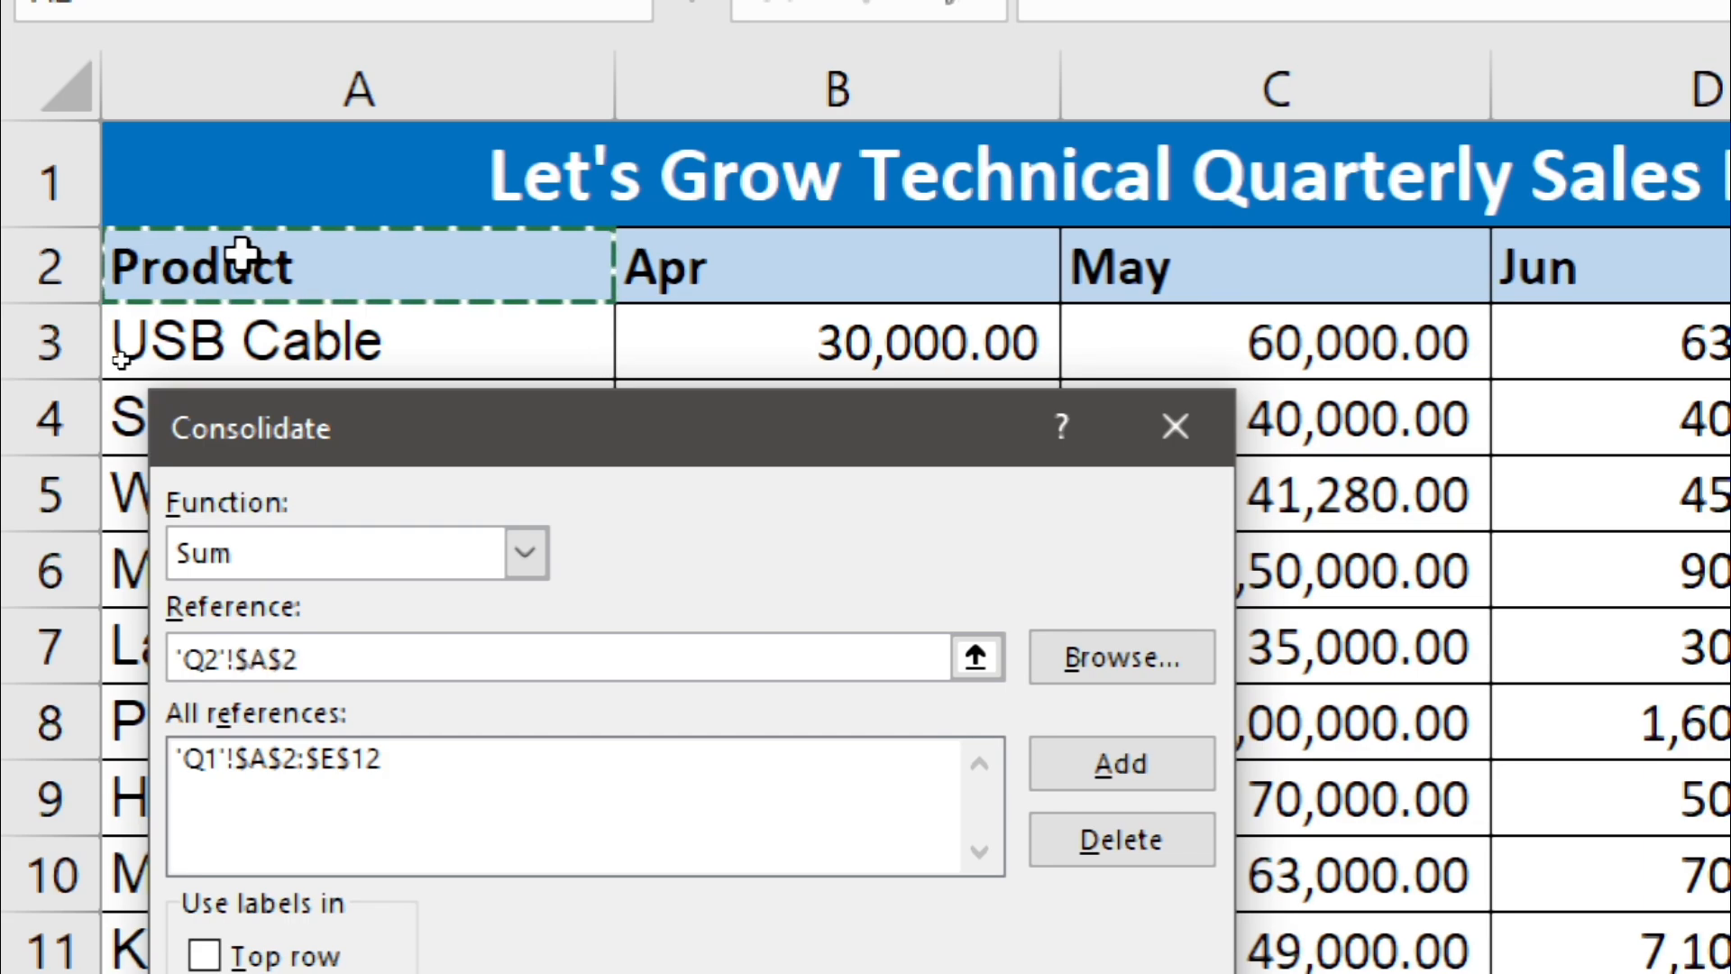
key("ctrl+shift+Right")
key("ctrl+shift+Down")
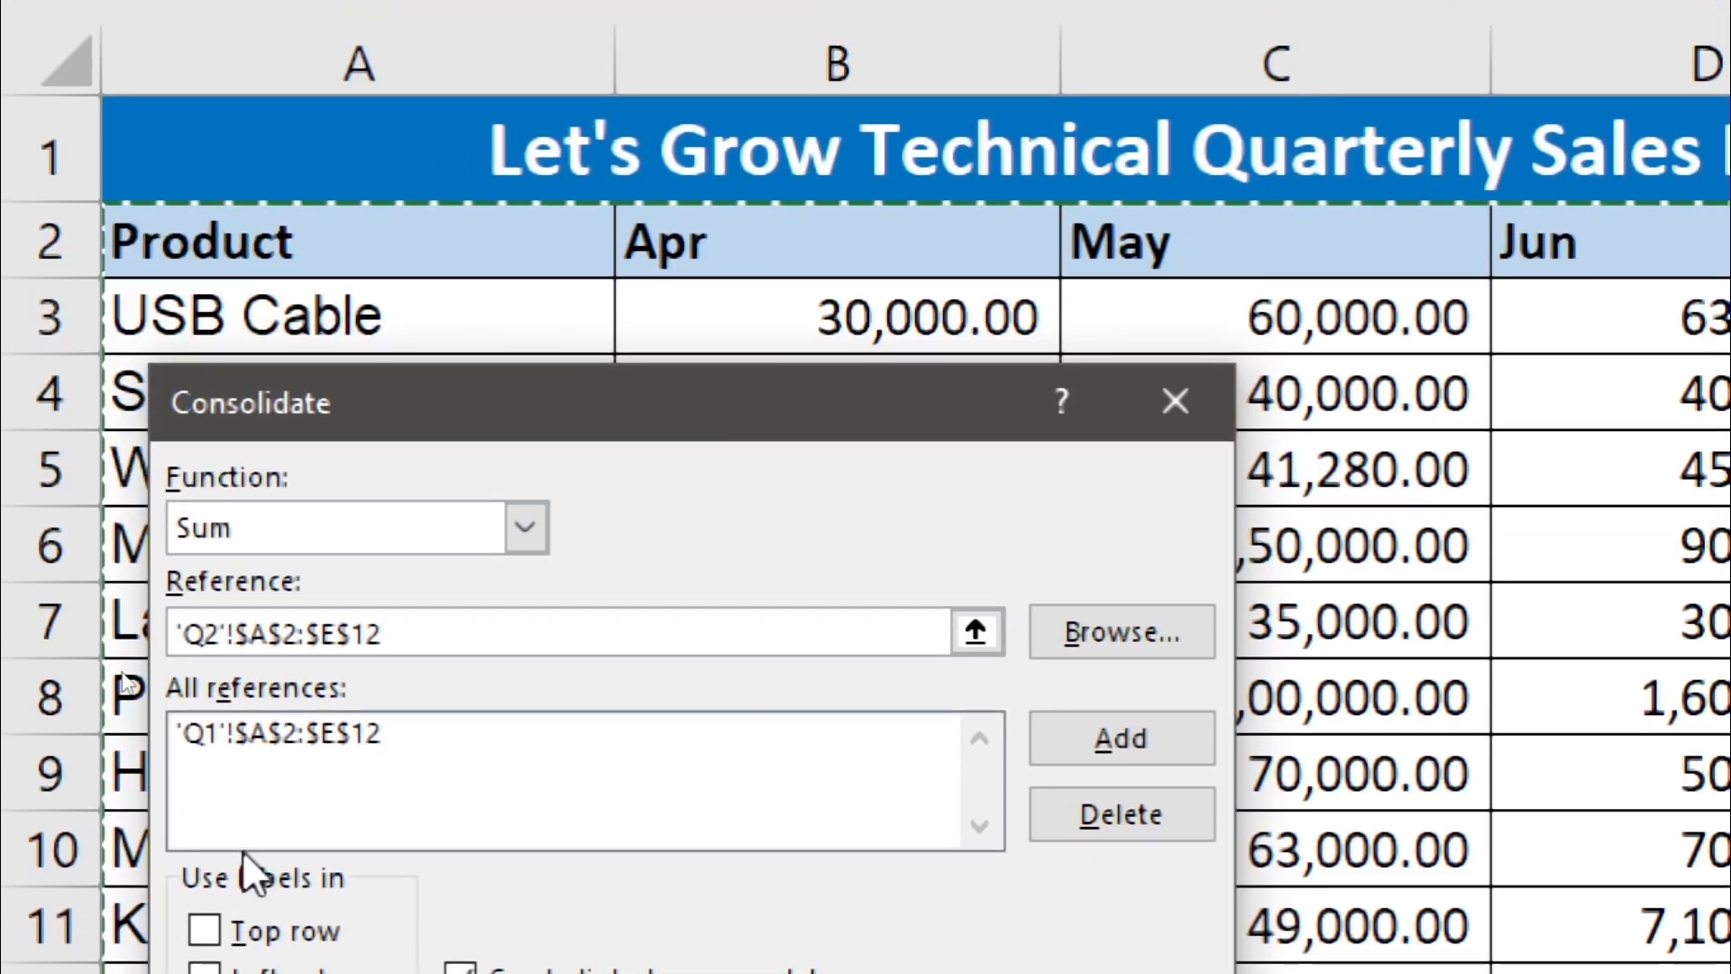
left_click(1138, 744)
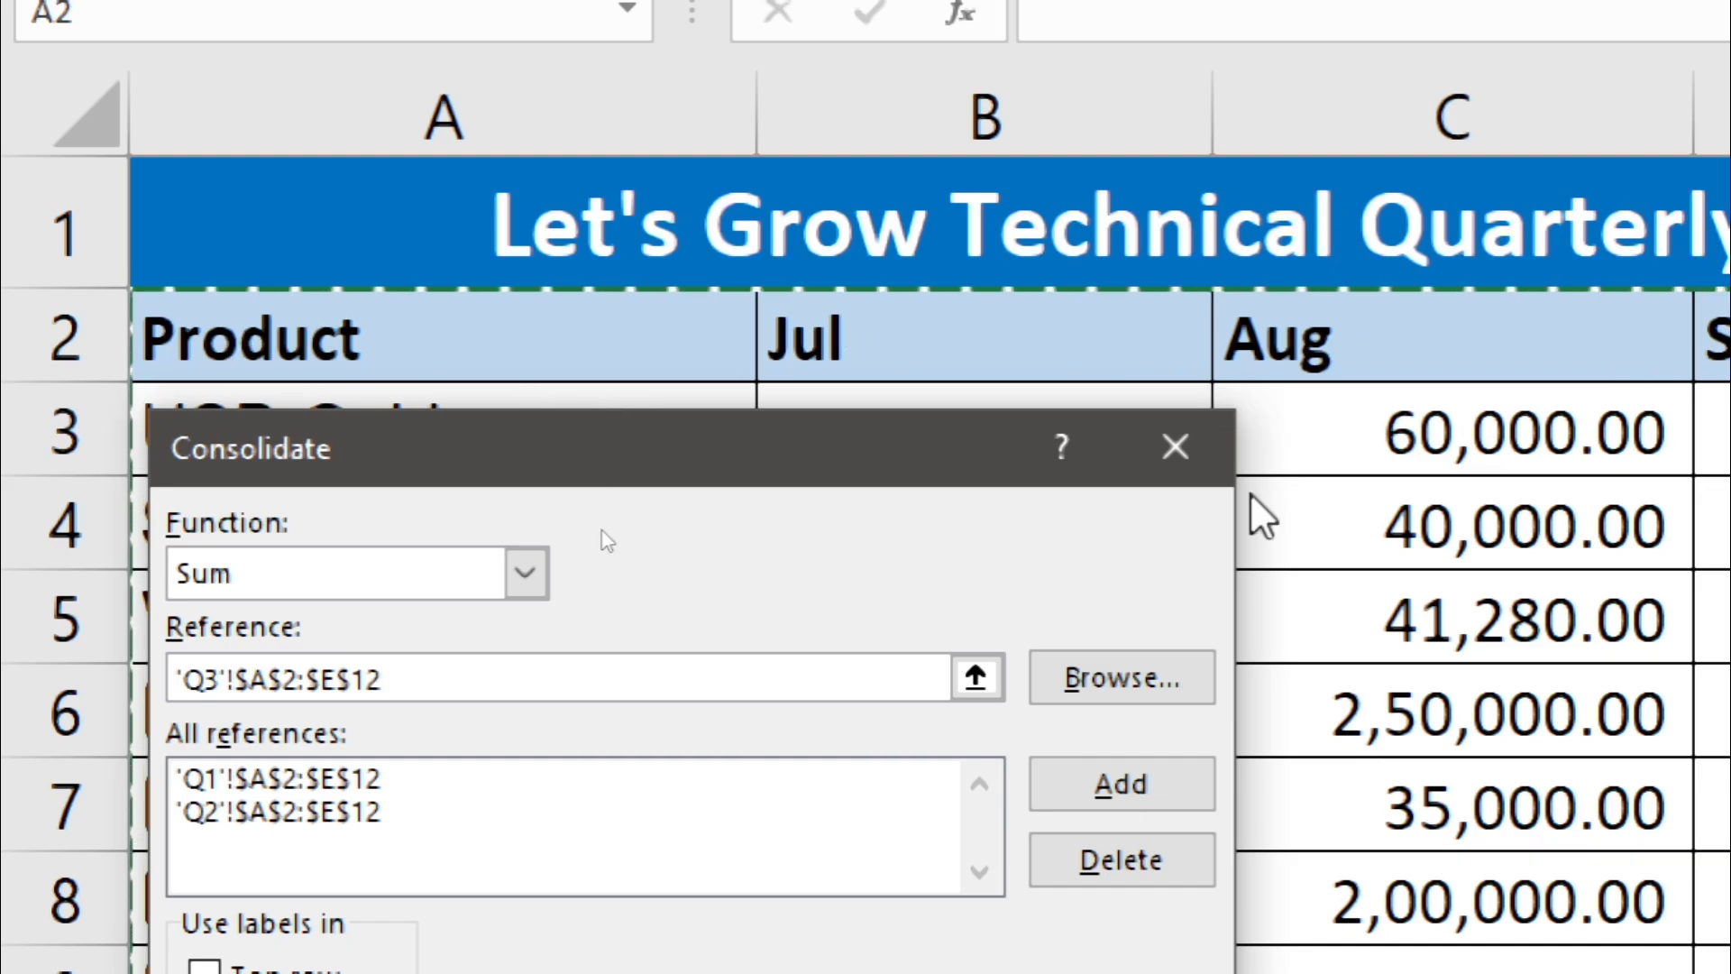
Step: Add range A2:E12 of the Q3 sheet and the same range of the Q4 sheet to the consolidation references
left_click(1174, 782)
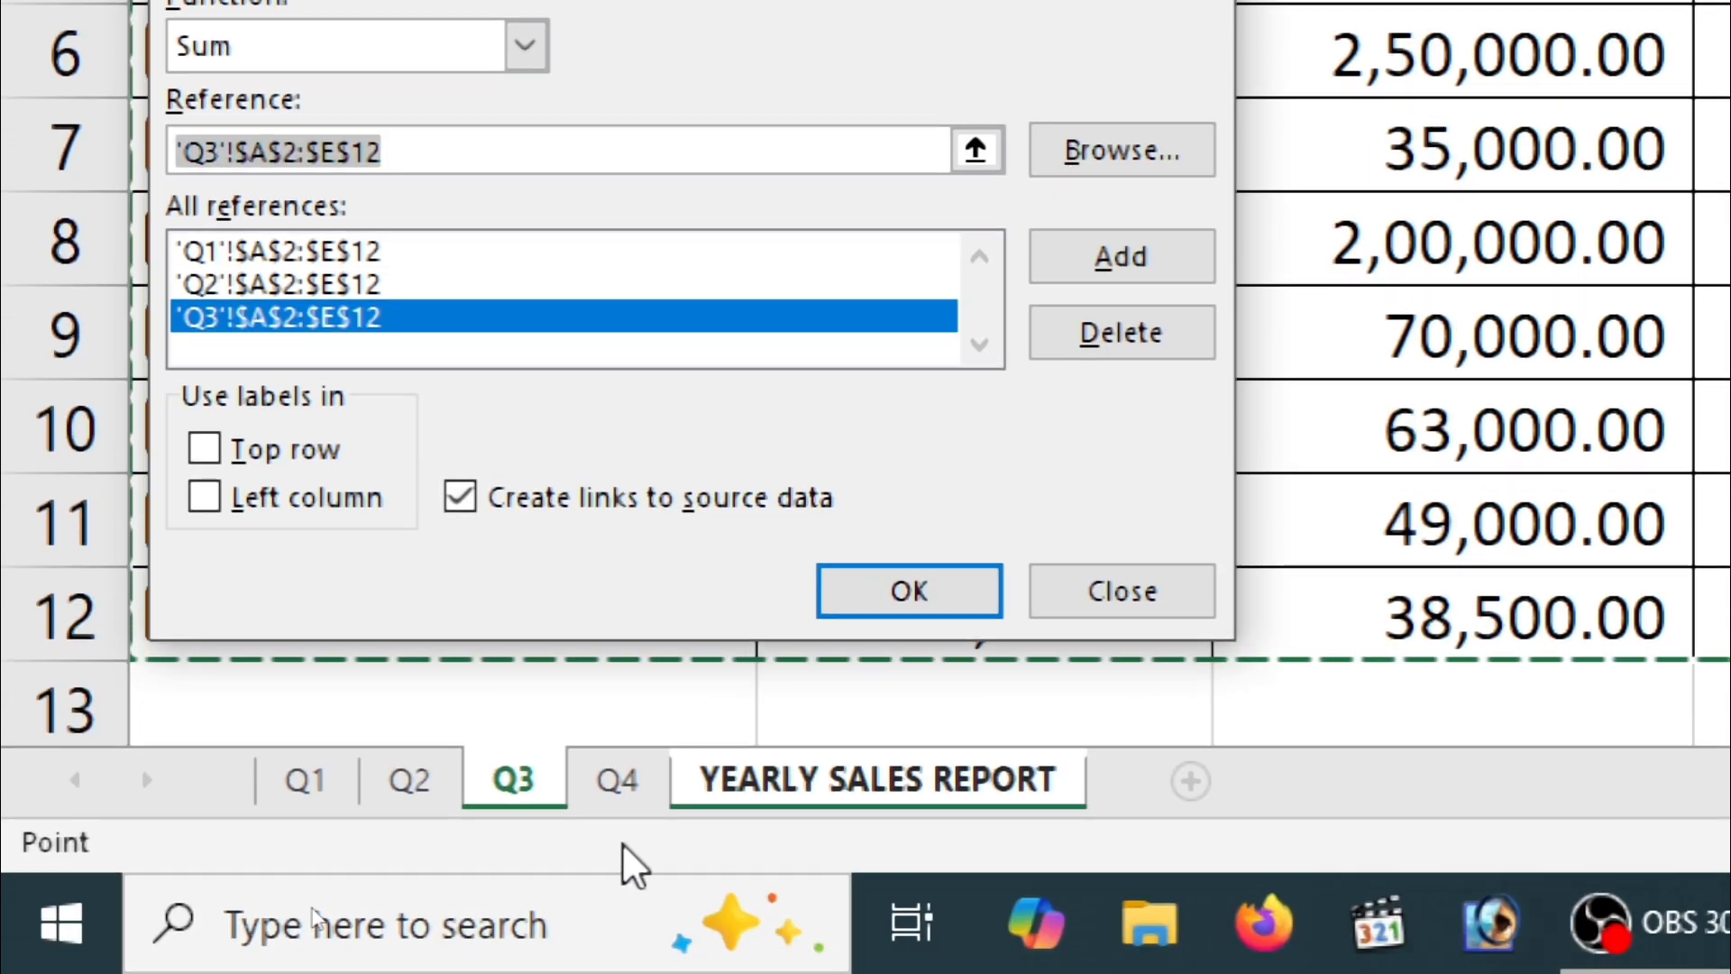
left_click(617, 837)
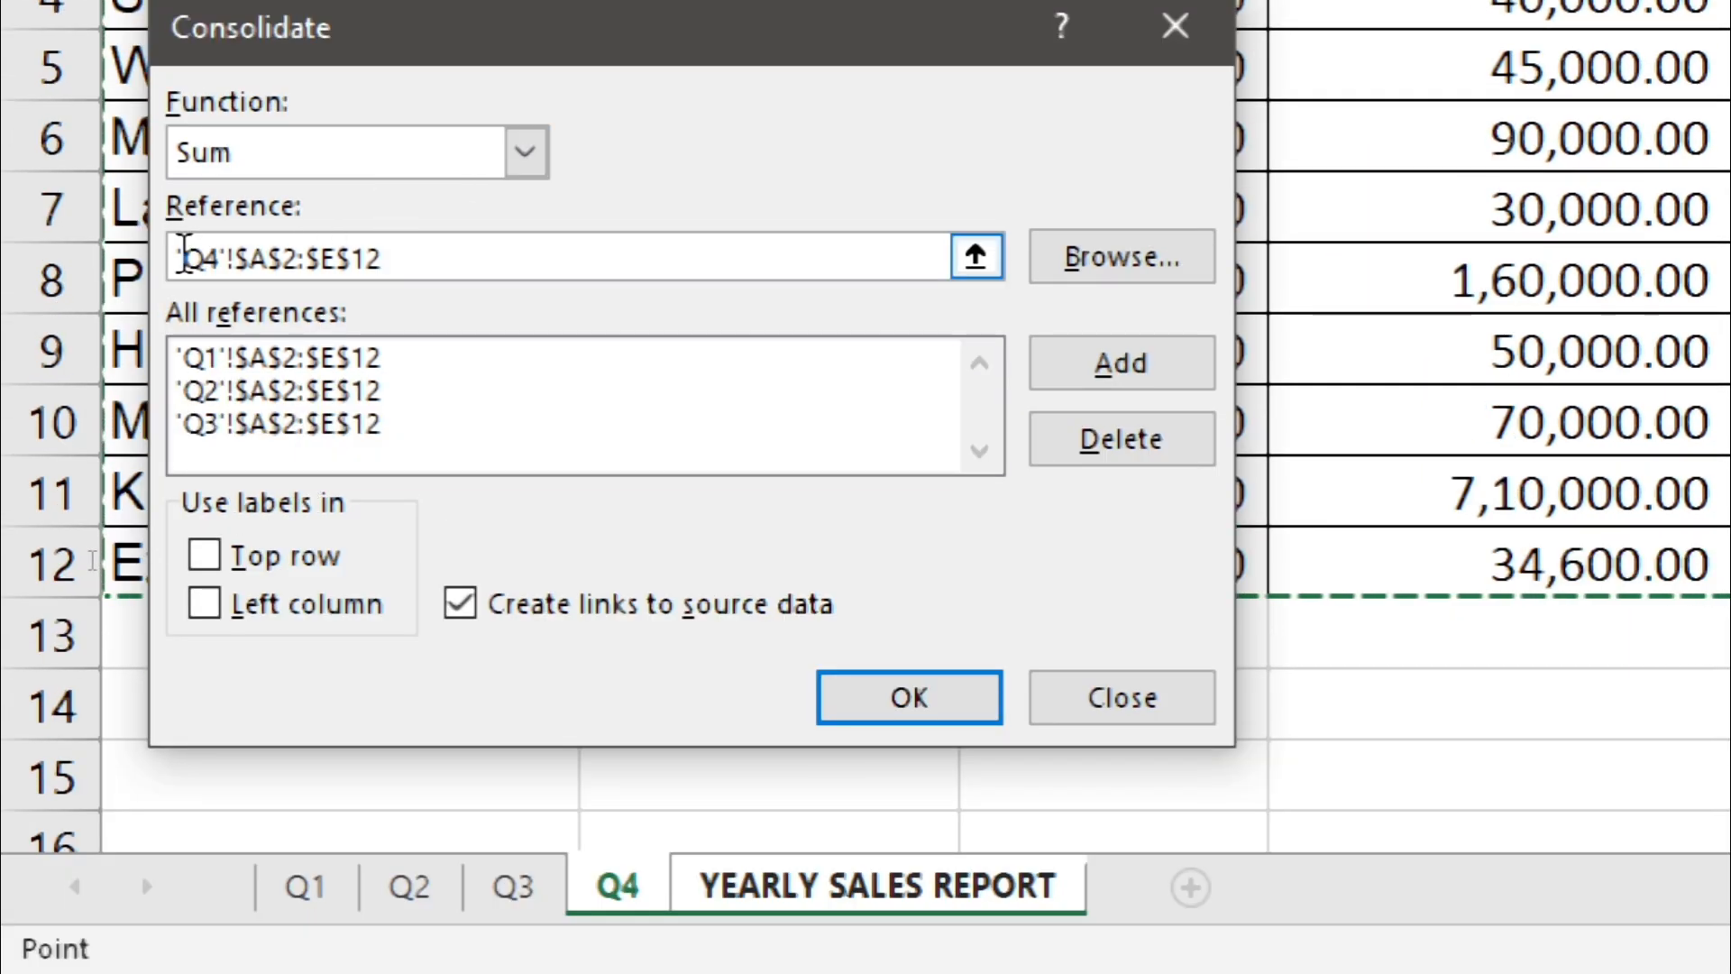
left_click(1055, 375)
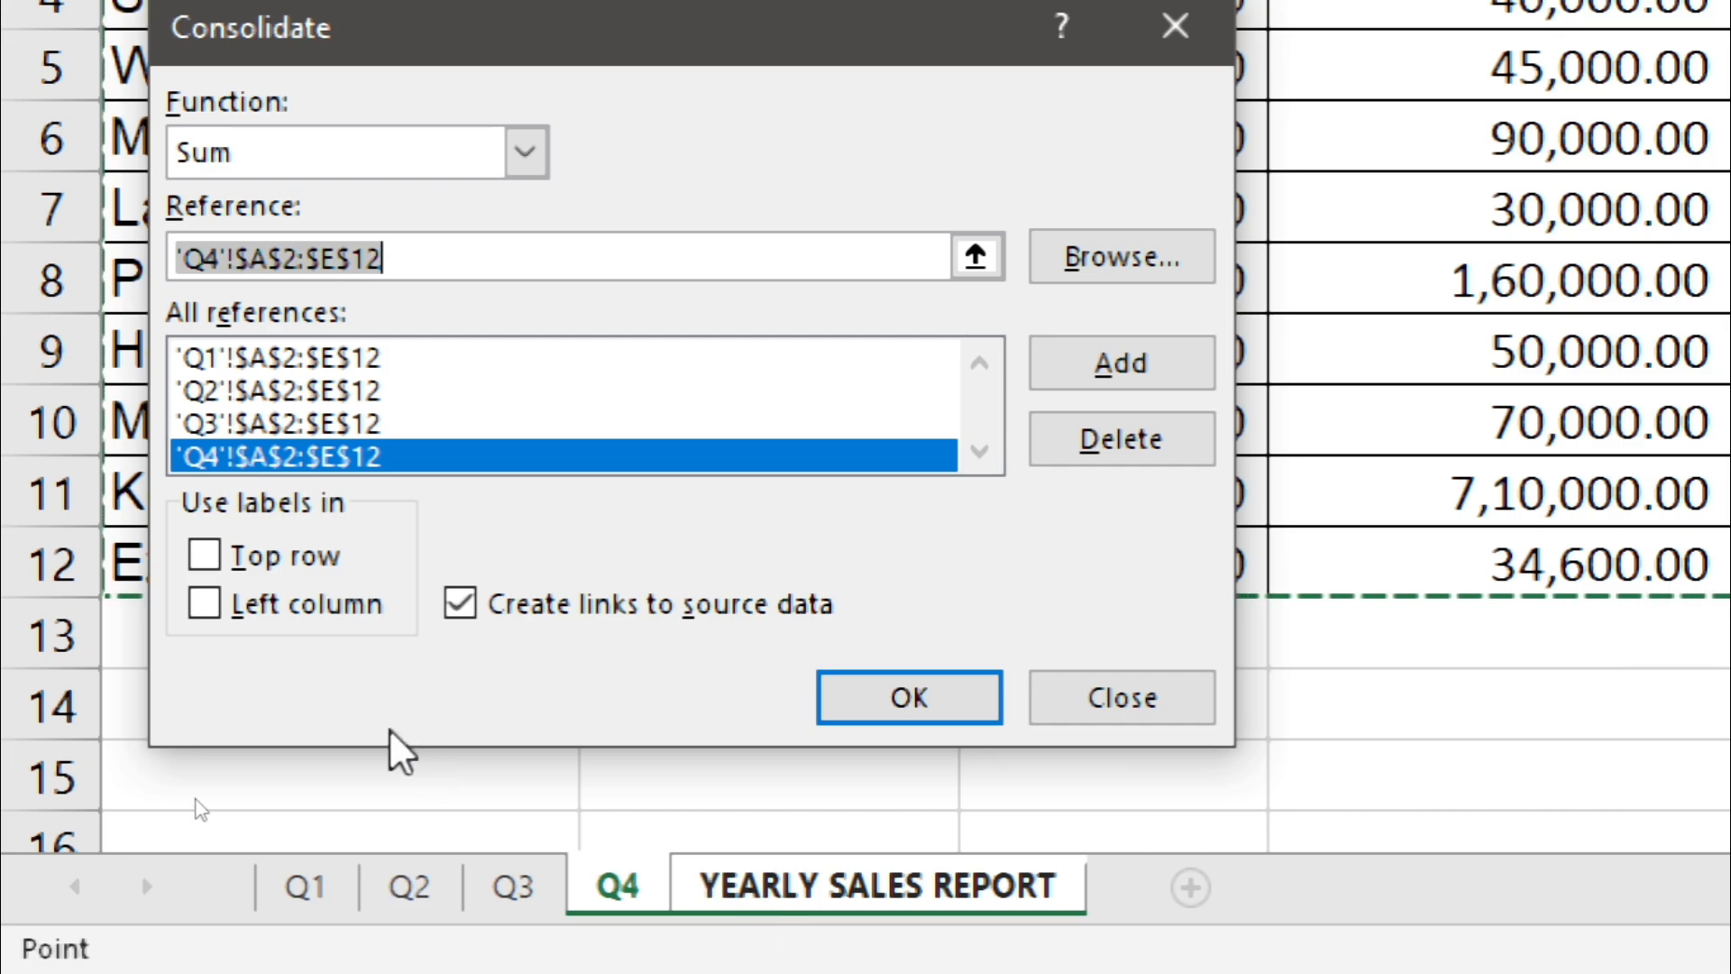
Step: Use labels from the top row and left column and run the consolidation with links to the source data
left_click(205, 558)
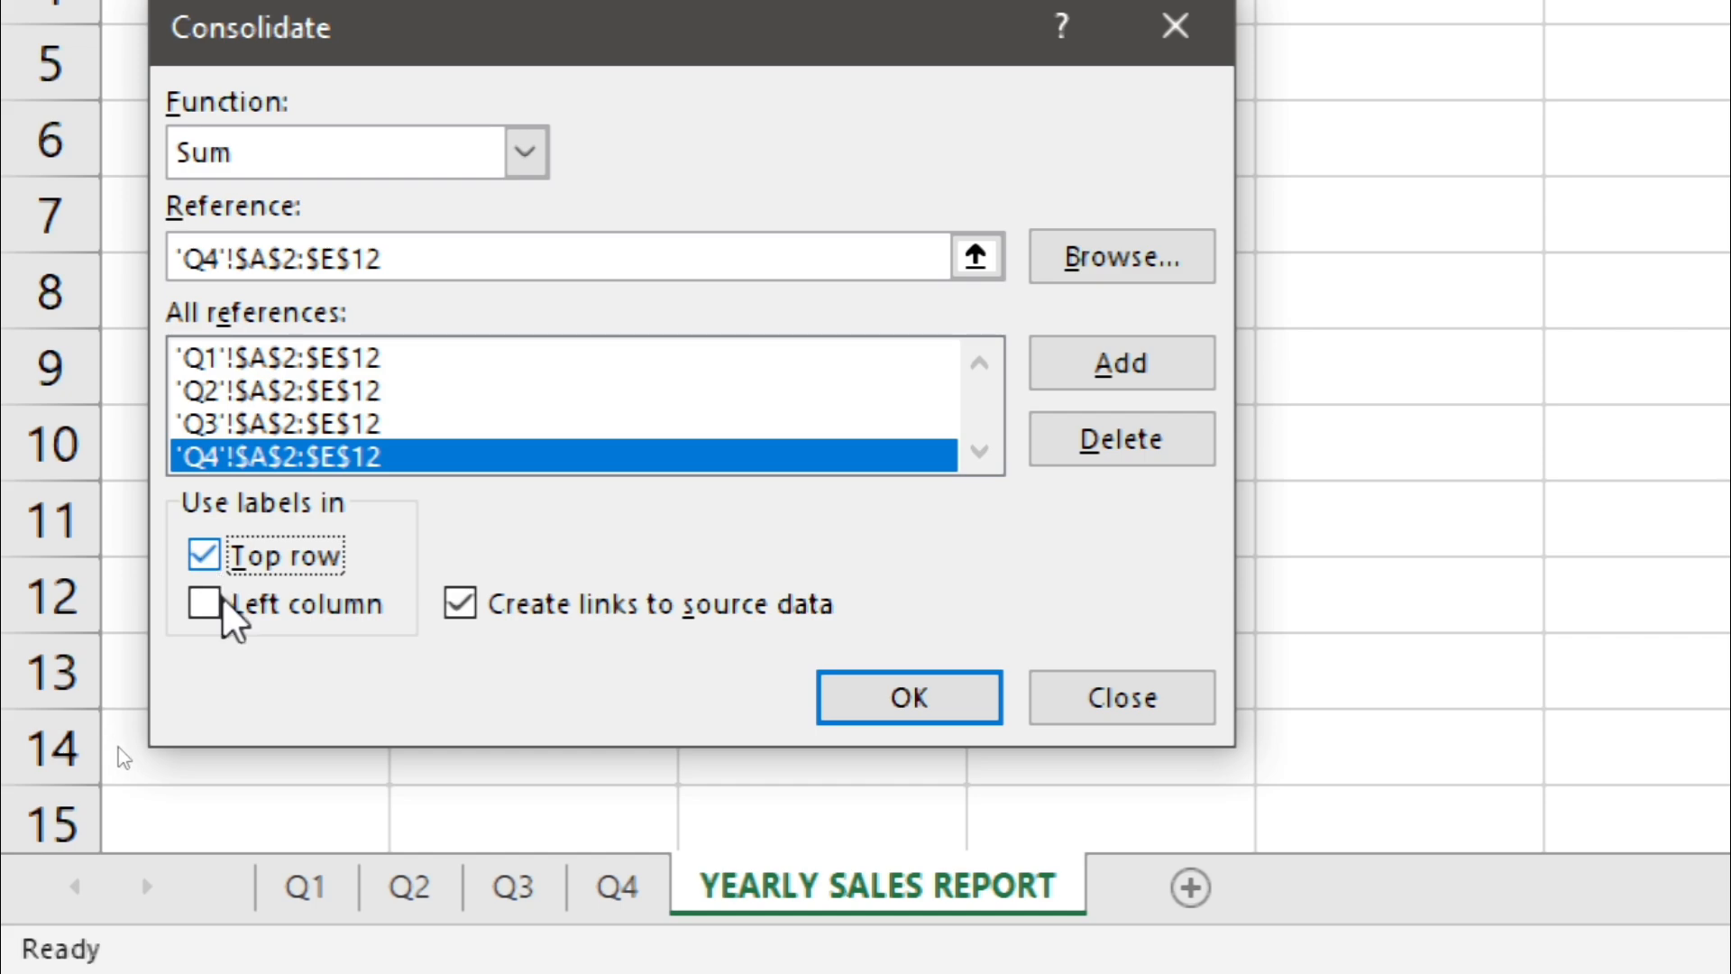
left_click(206, 615)
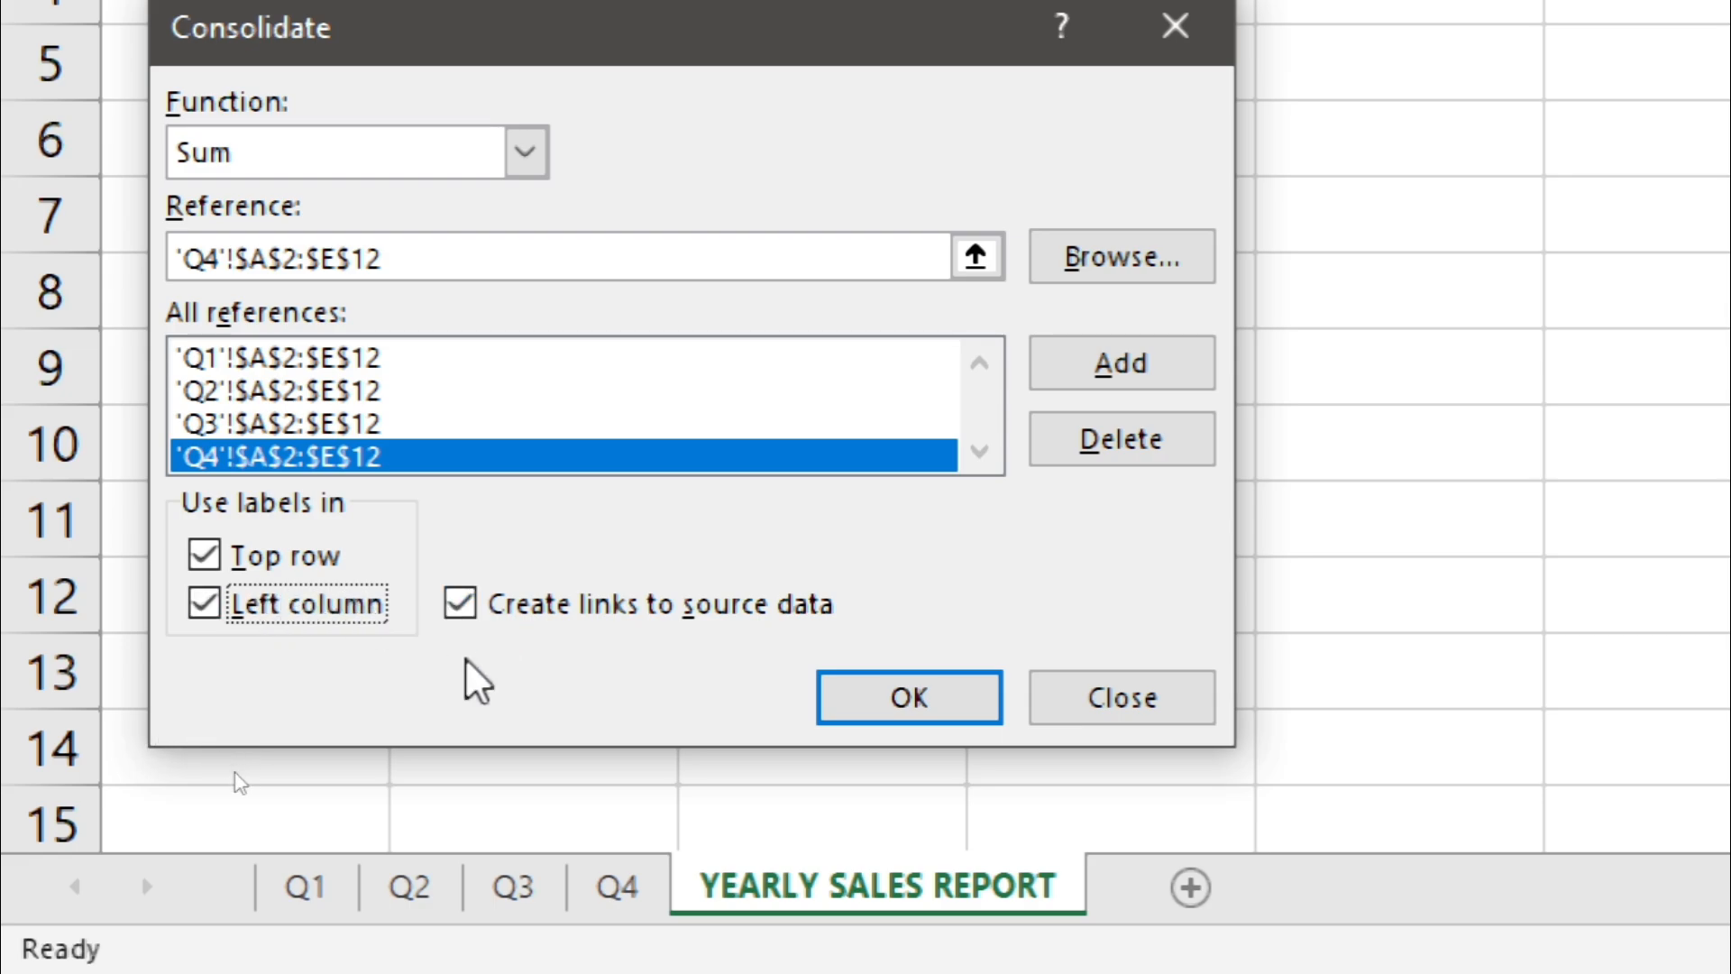
left_click(877, 705)
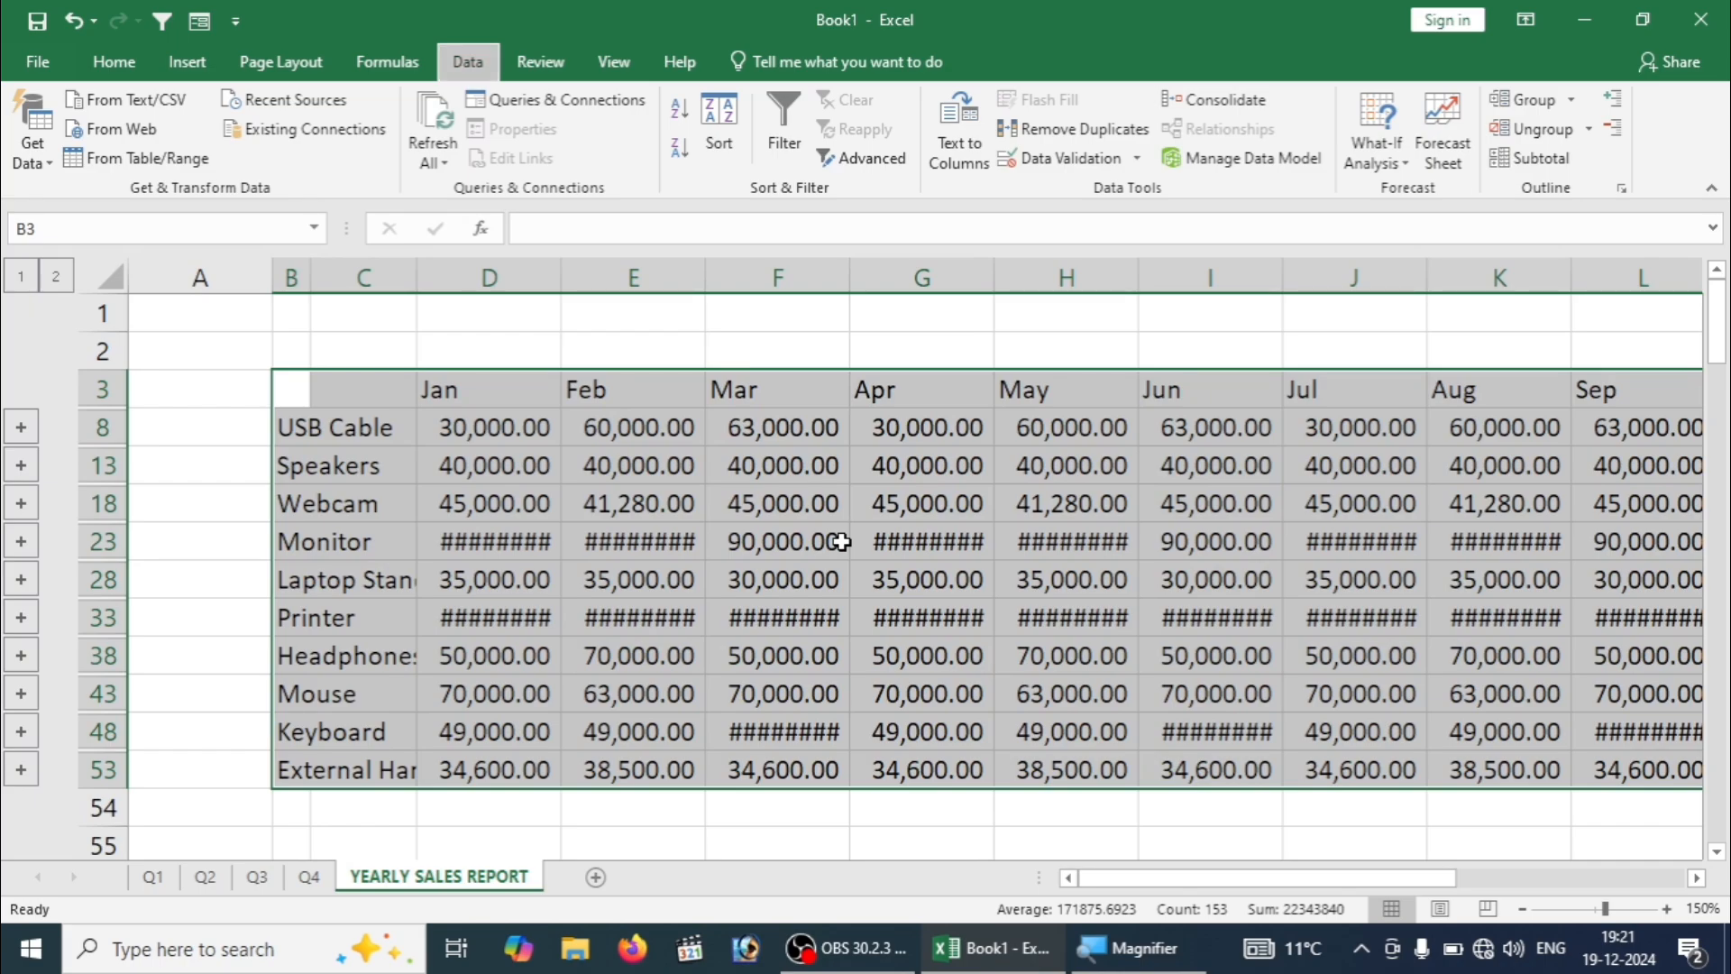
Step: AutoFit the column widths of the consolidated table on the YEARLY SALES REPORT sheet
key("alt+h")
key("o")
key("i")
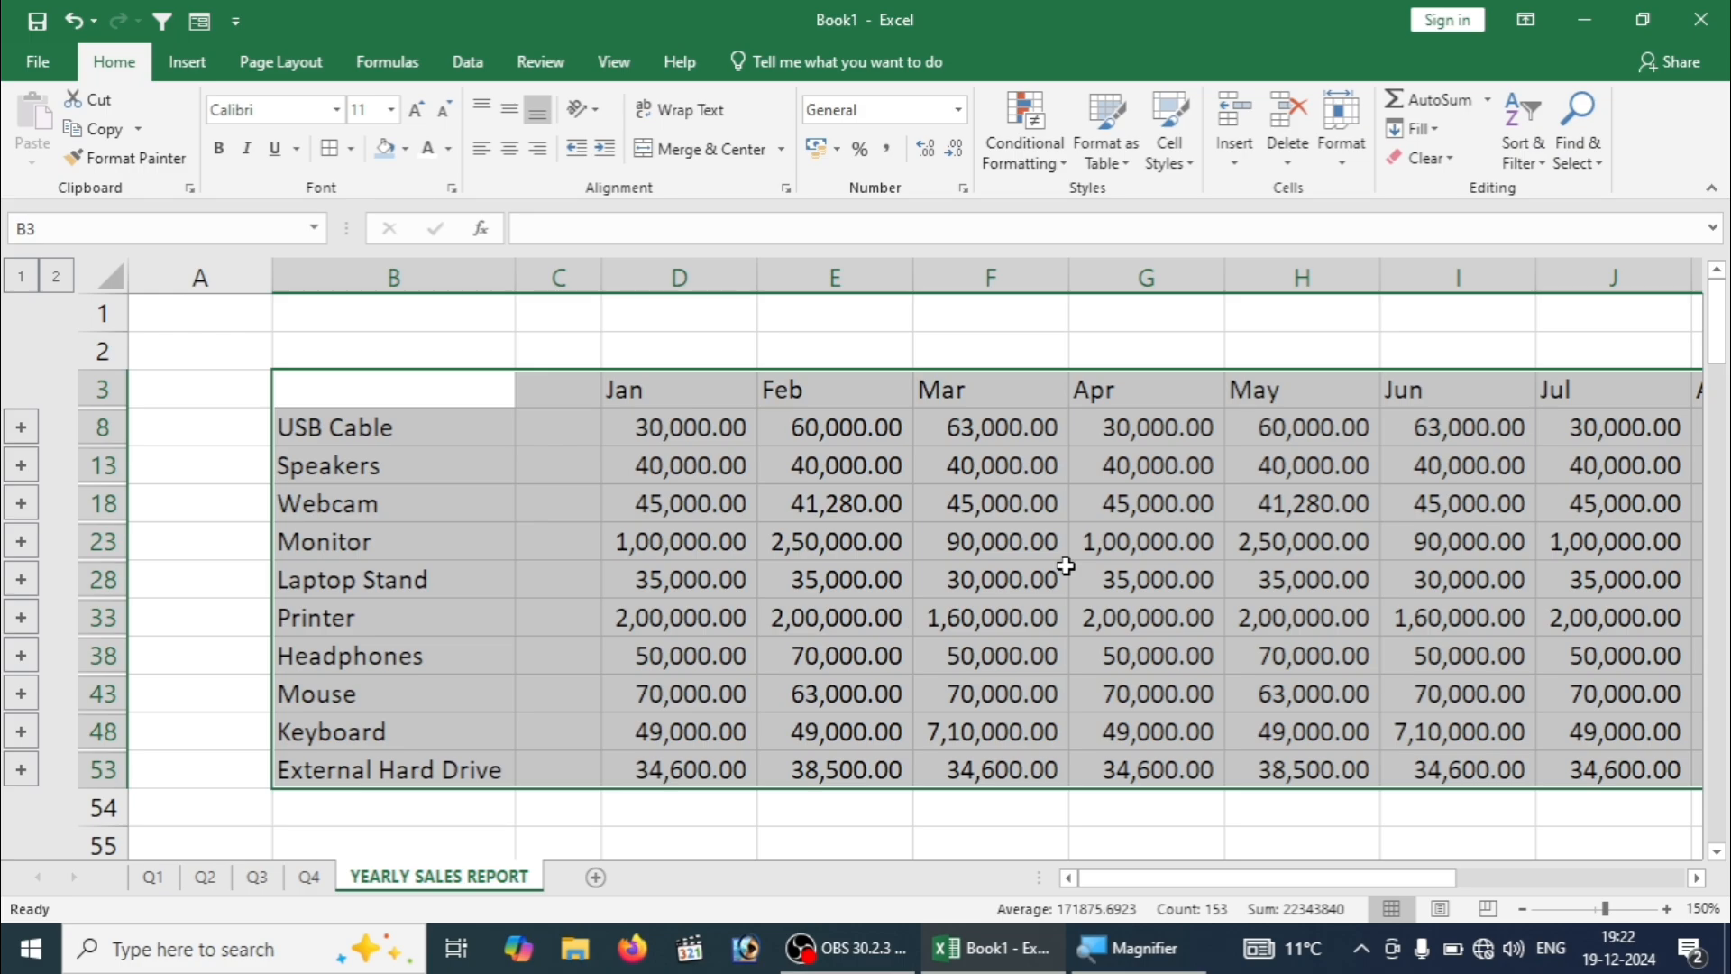
Step: Apply the Colorful 2 AutoFormat style to the consolidated table
mouse_move(1151, 888)
left_mouse_down()
mouse_move(1217, 891)
mouse_move(1141, 894)
mouse_move(1173, 897)
left_mouse_up()
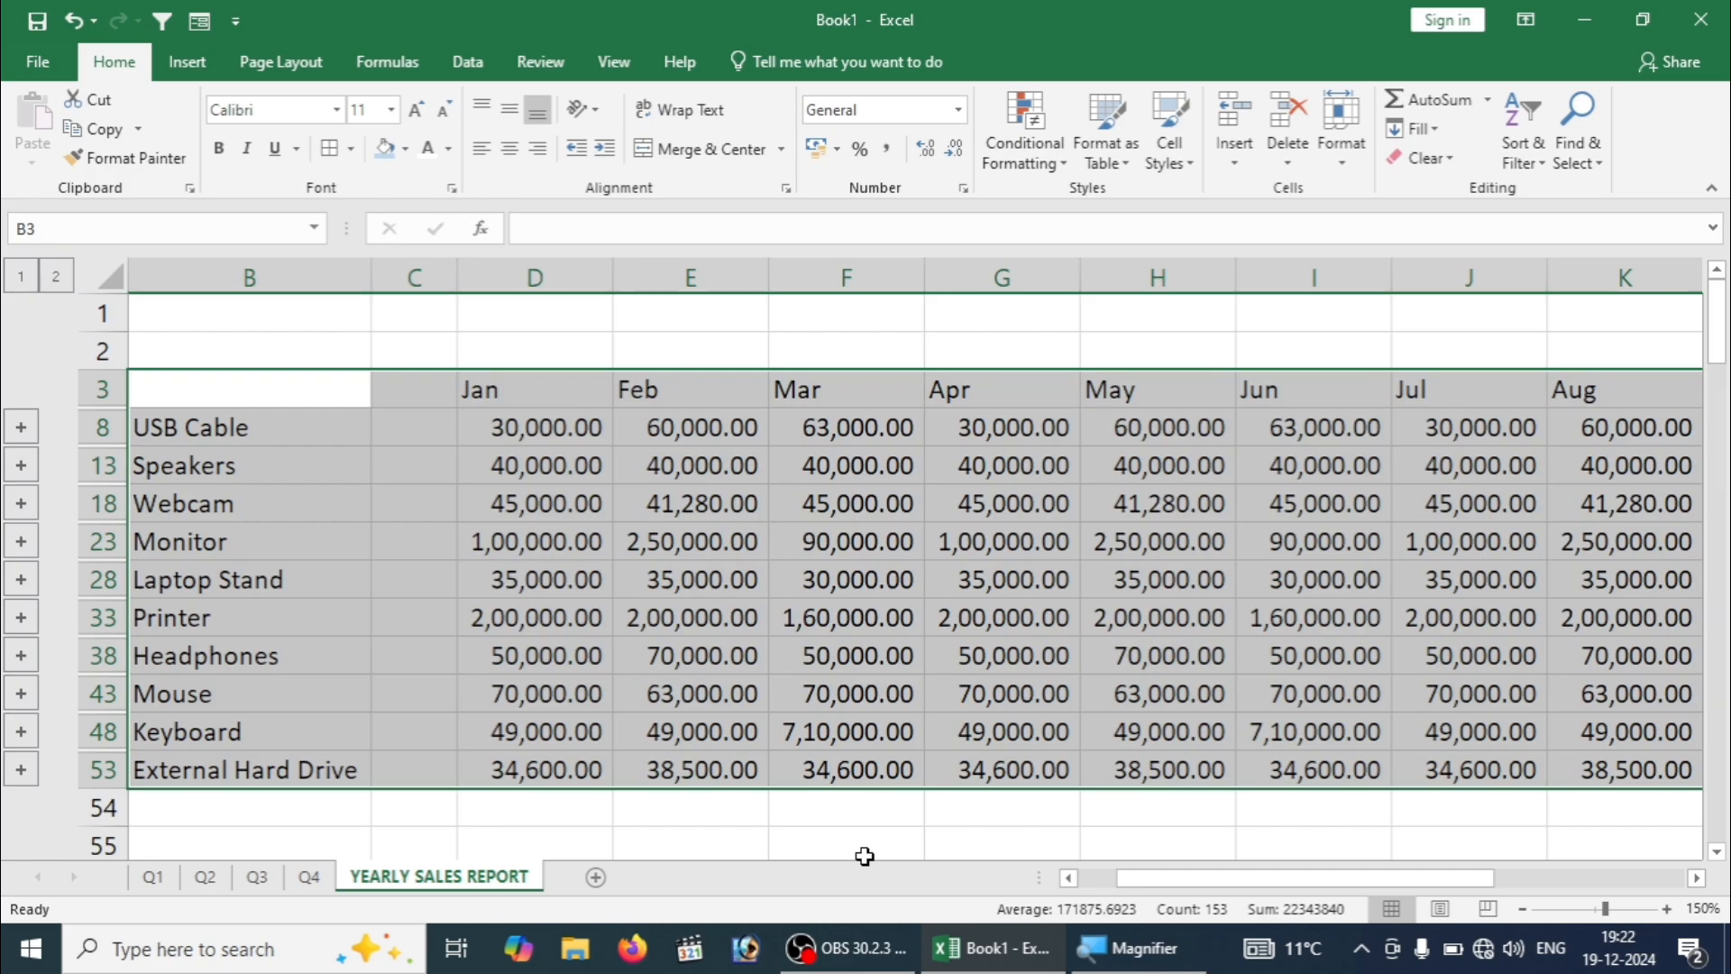
key("alt")
key("o")
key("a")
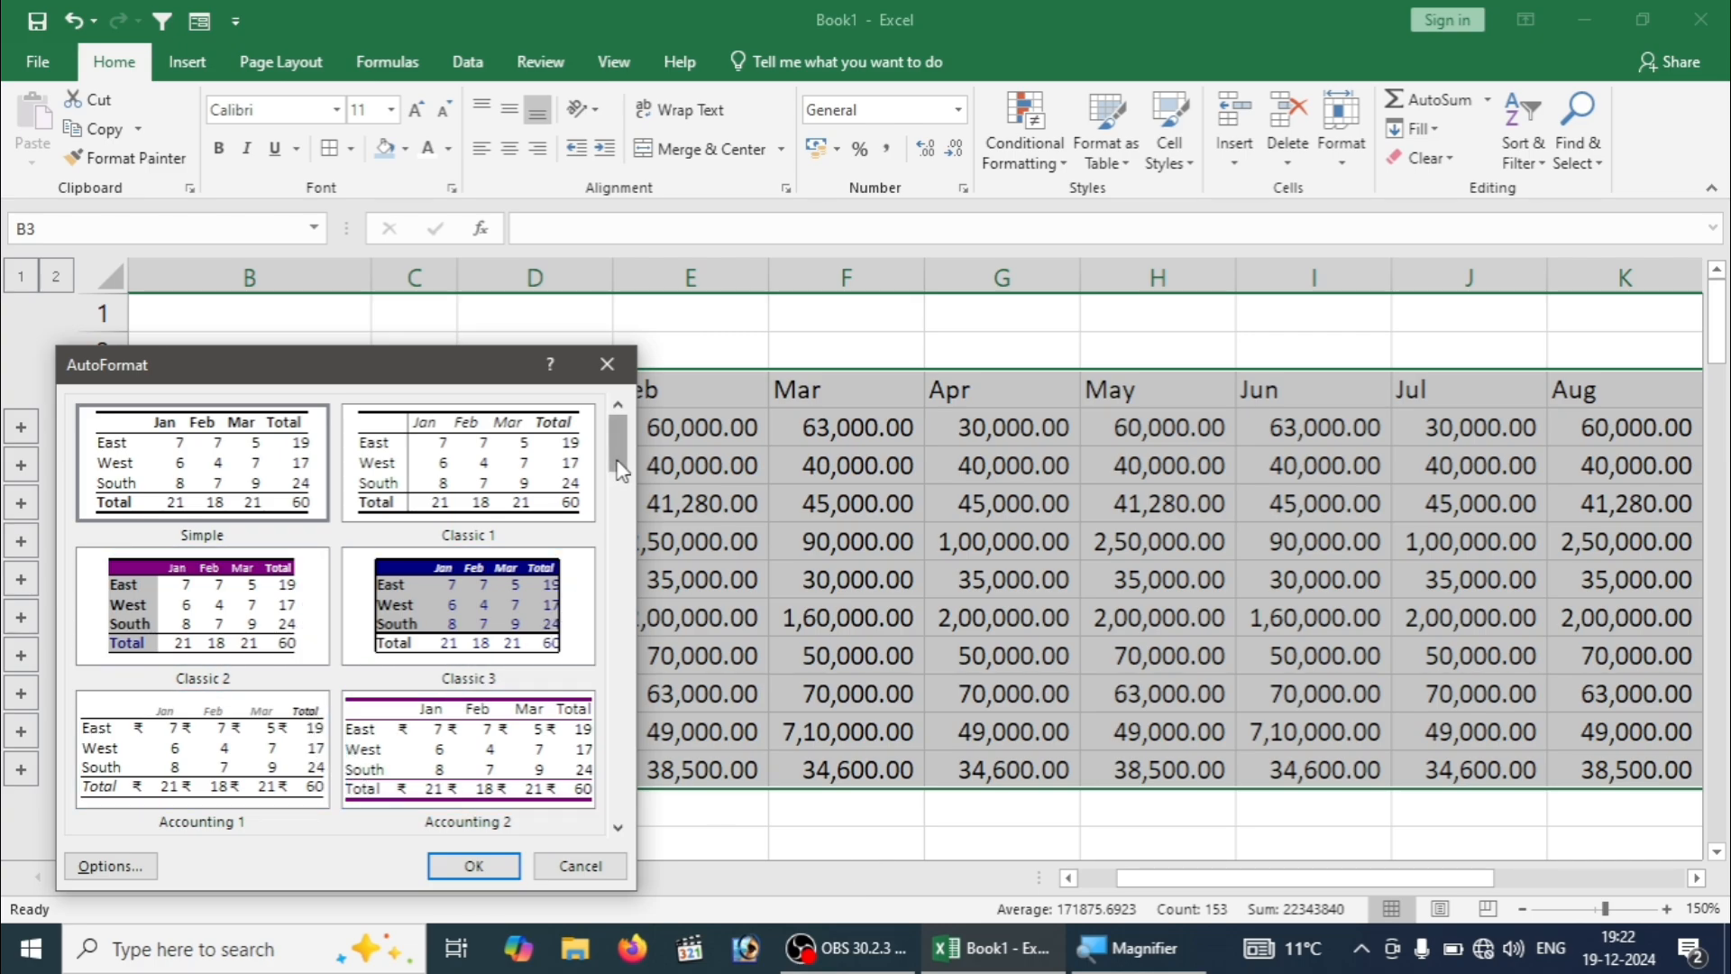
left_click_drag(620, 466, 613, 687)
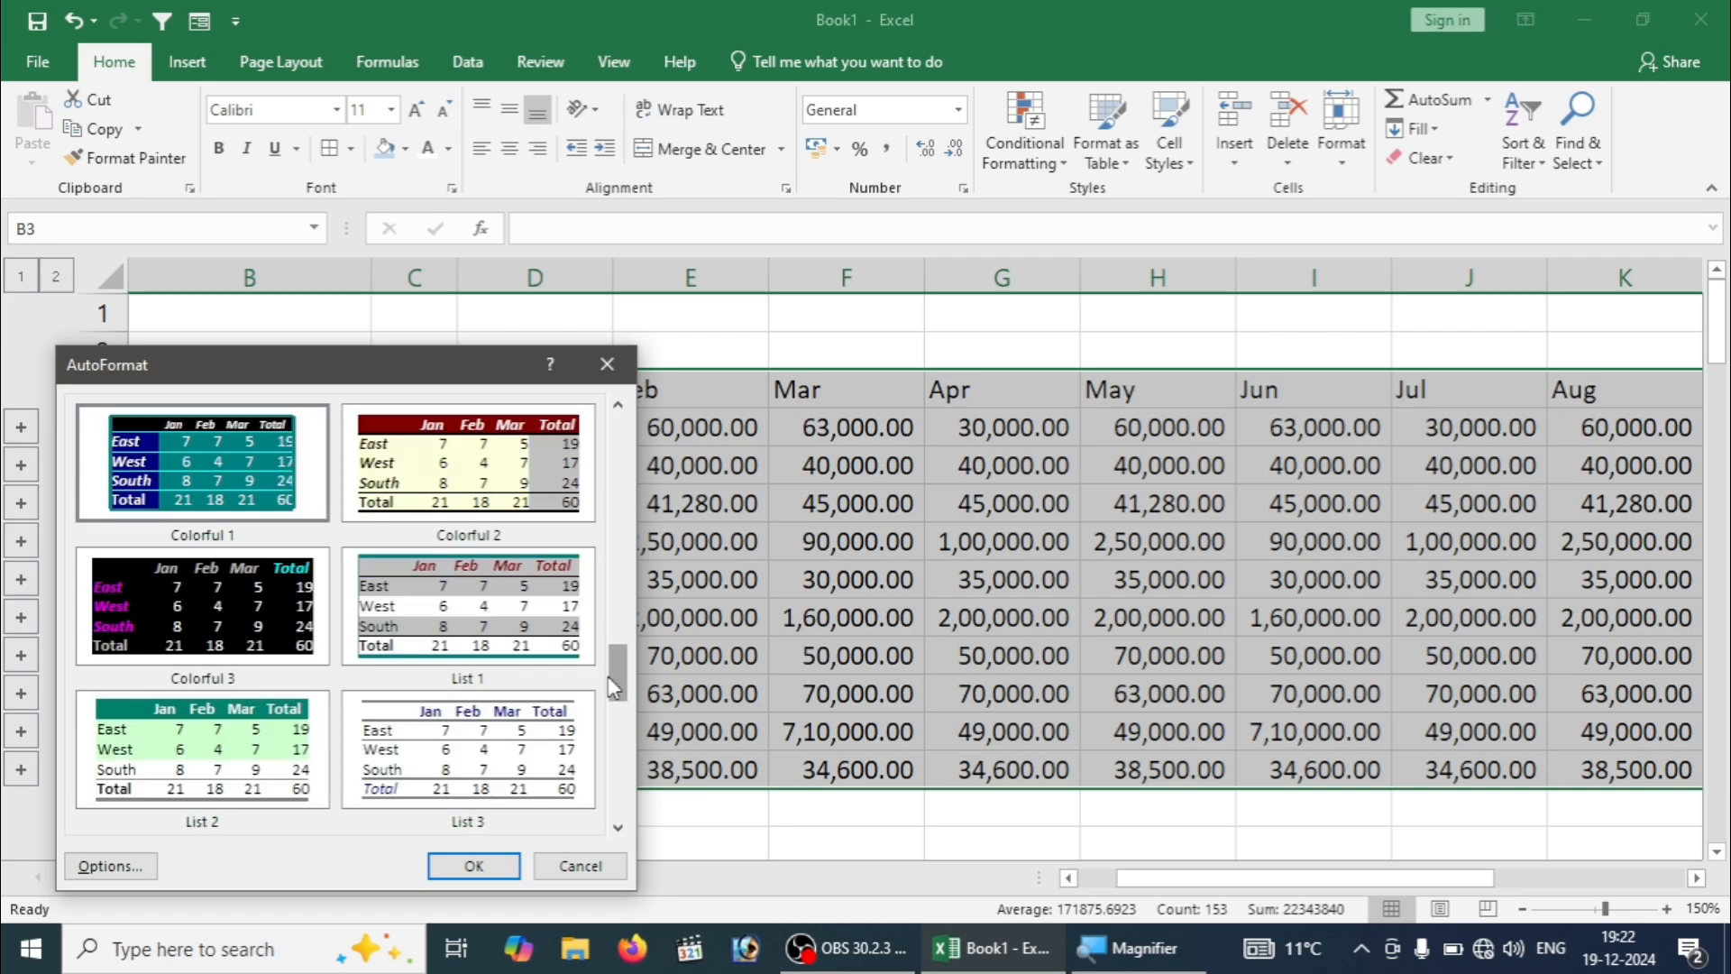
left_click(307, 726)
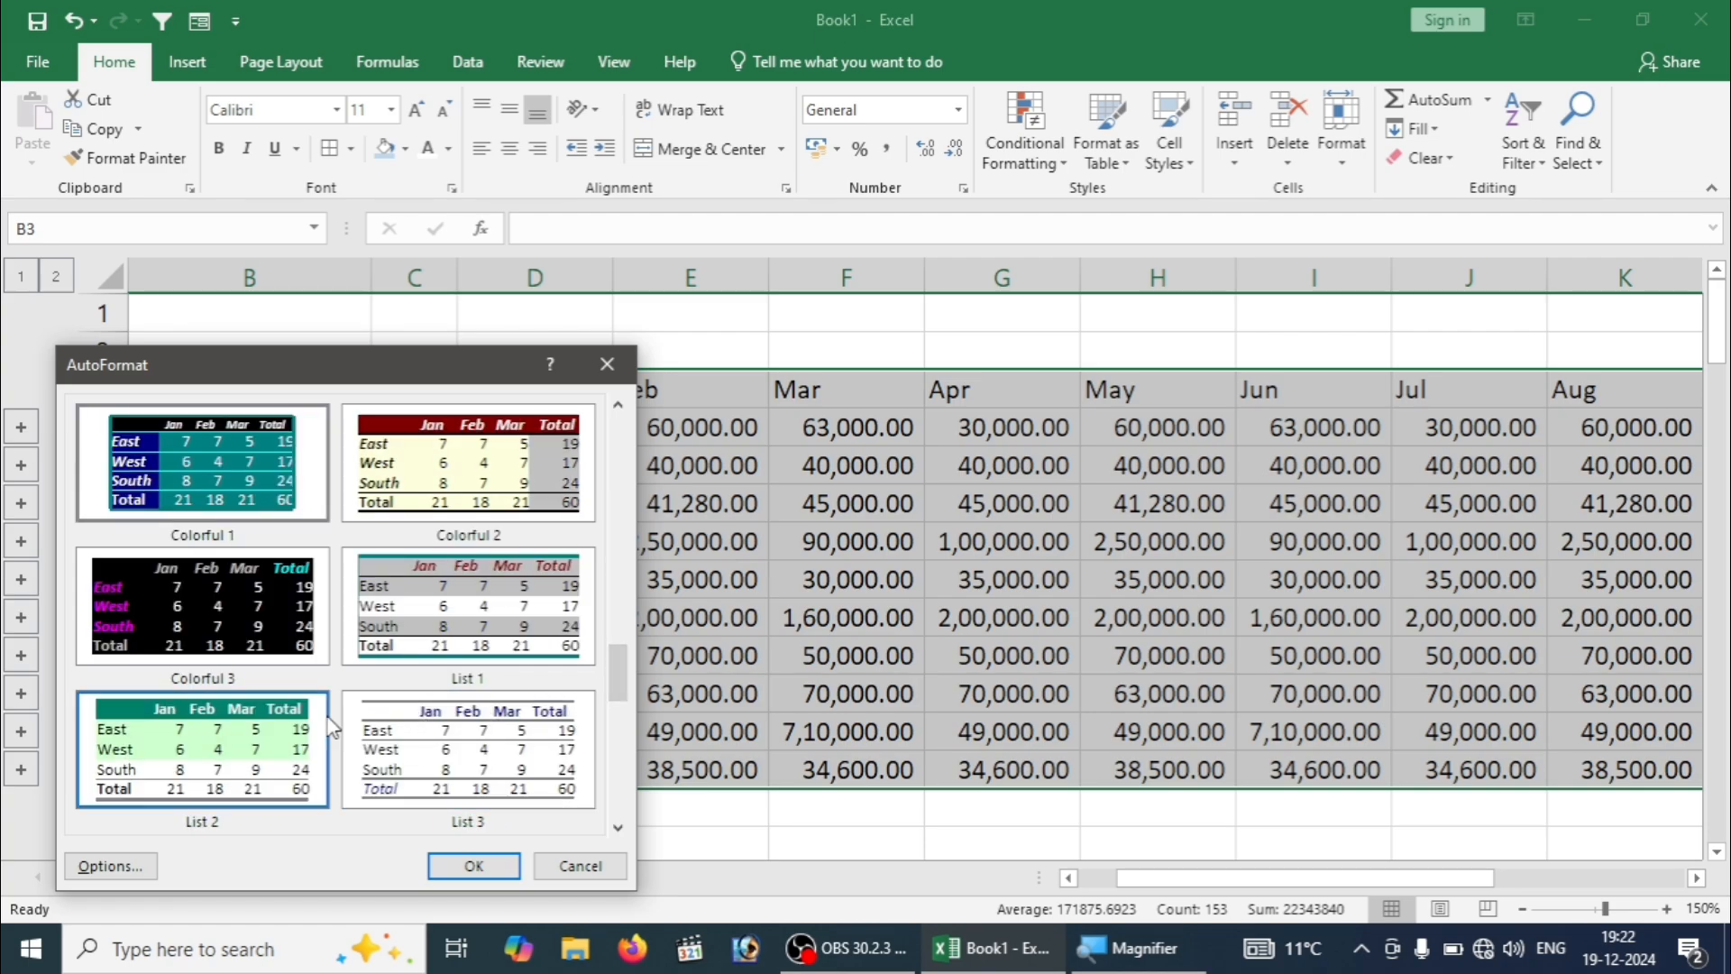
left_click(423, 613)
left_click(438, 482)
left_click(442, 566)
left_click(469, 502)
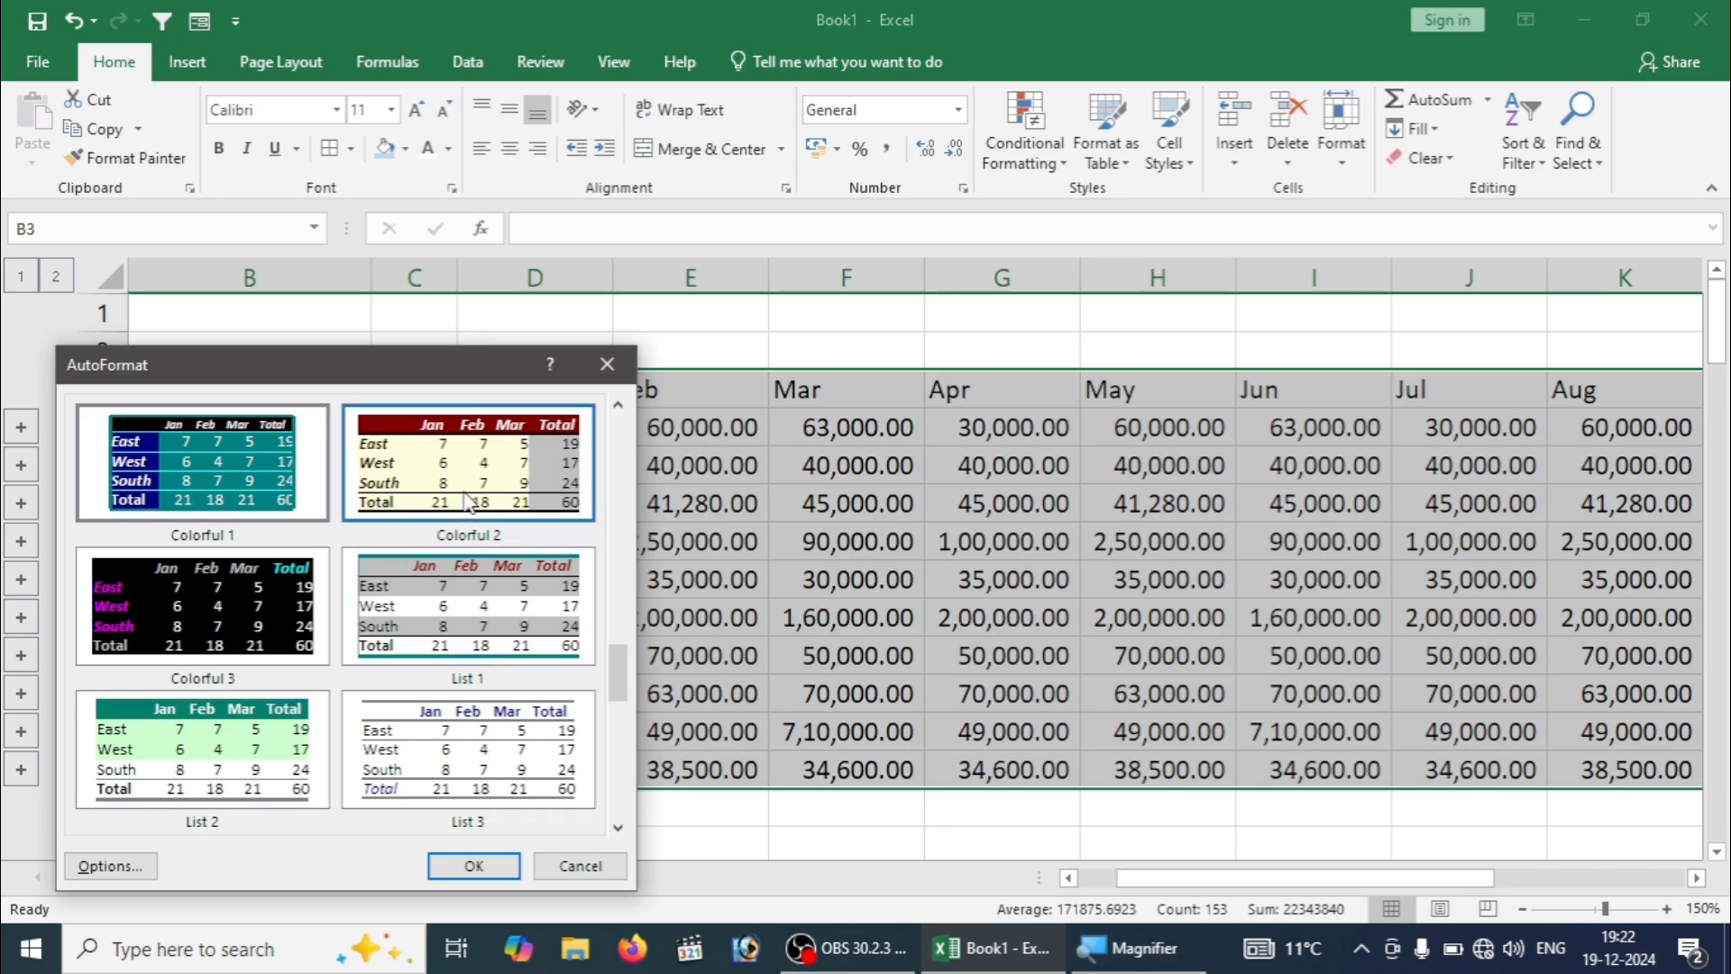
left_click(470, 503)
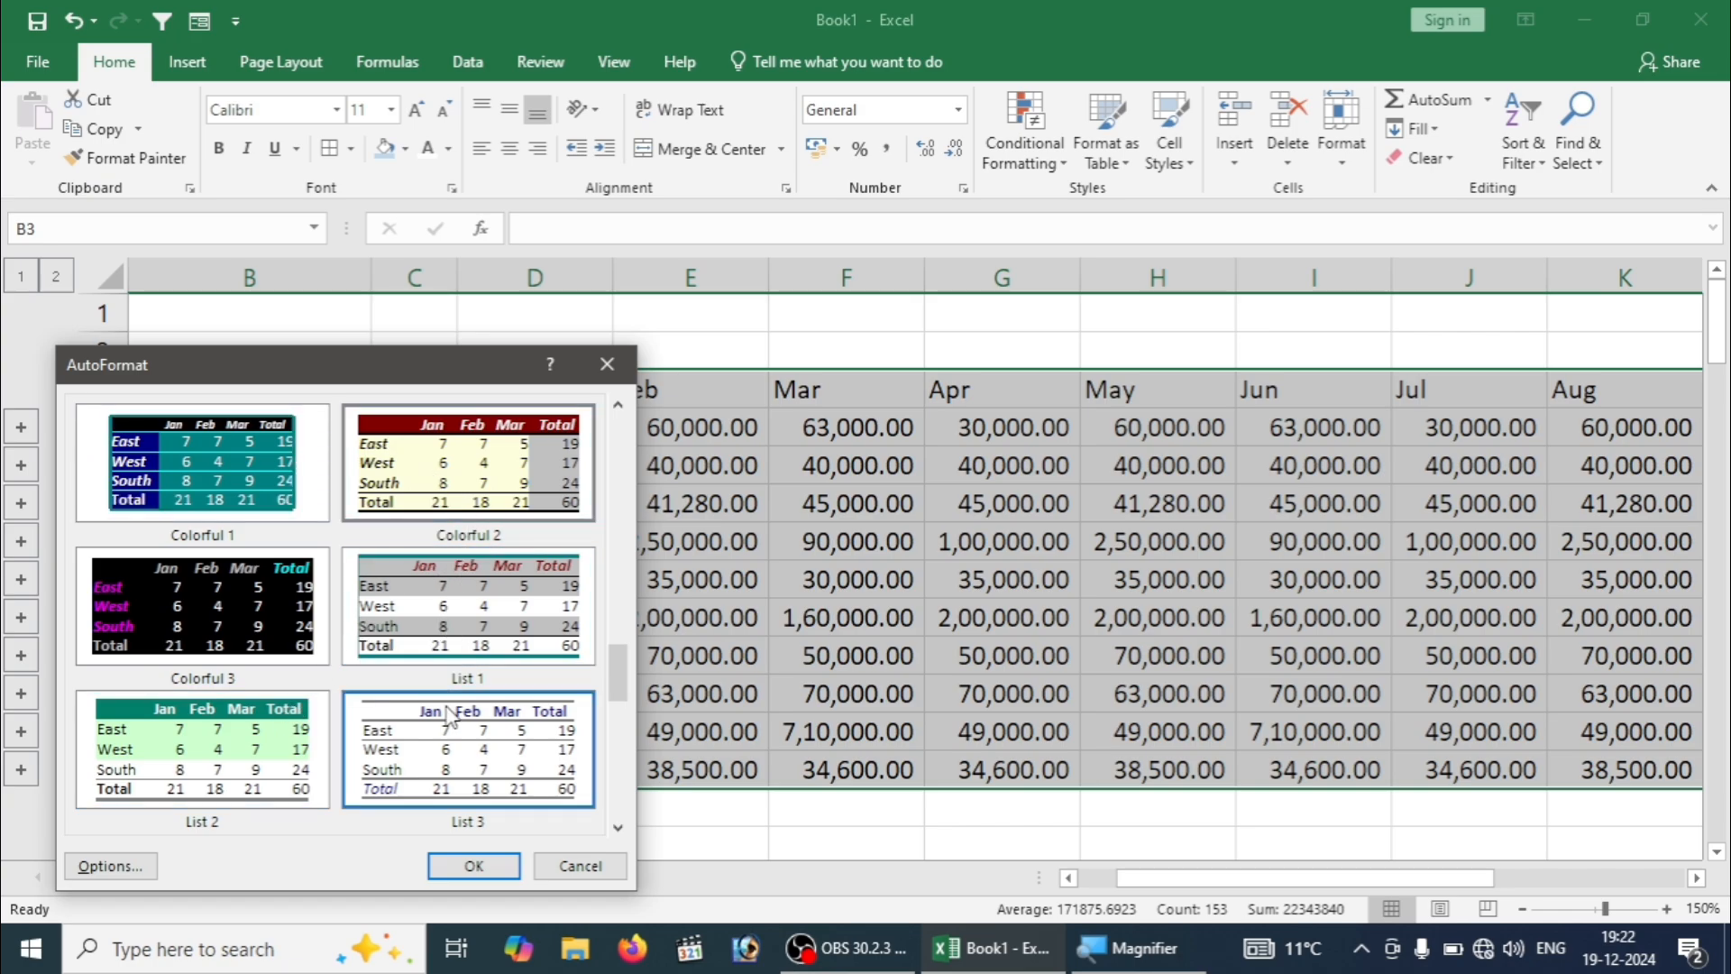
left_click(469, 867)
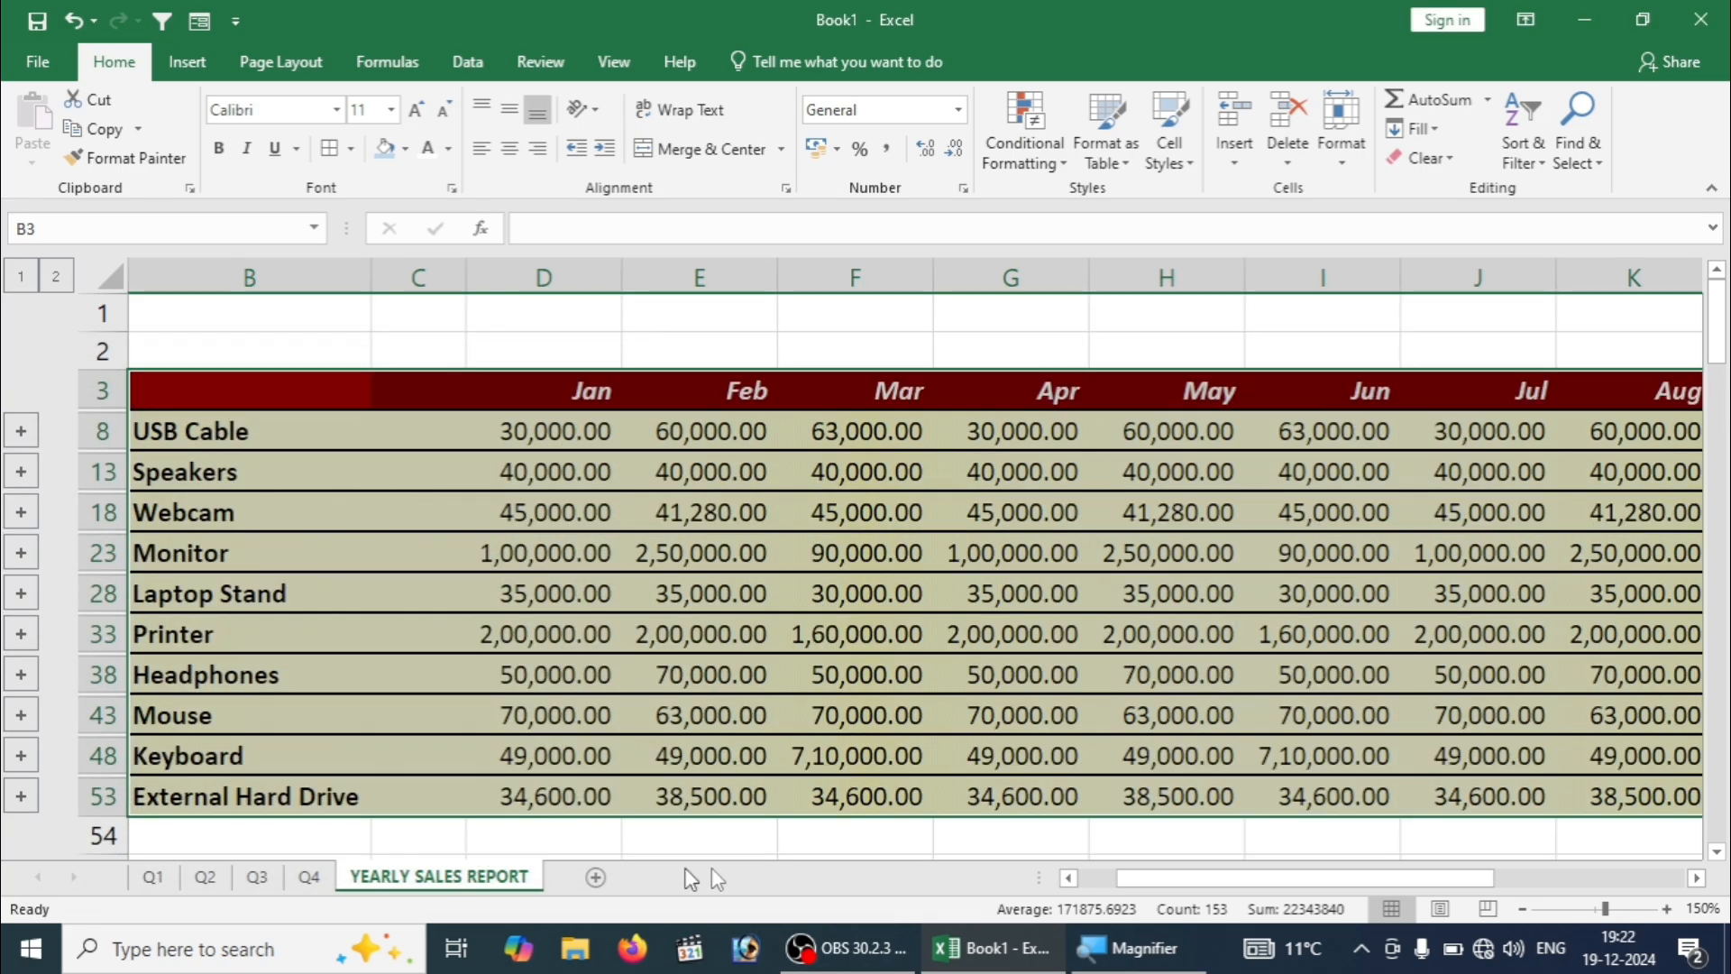
Step: Review the consolidated table across all months through to the Total column, including the USB Cable total in P8
left_click_drag(1138, 885, 853, 906)
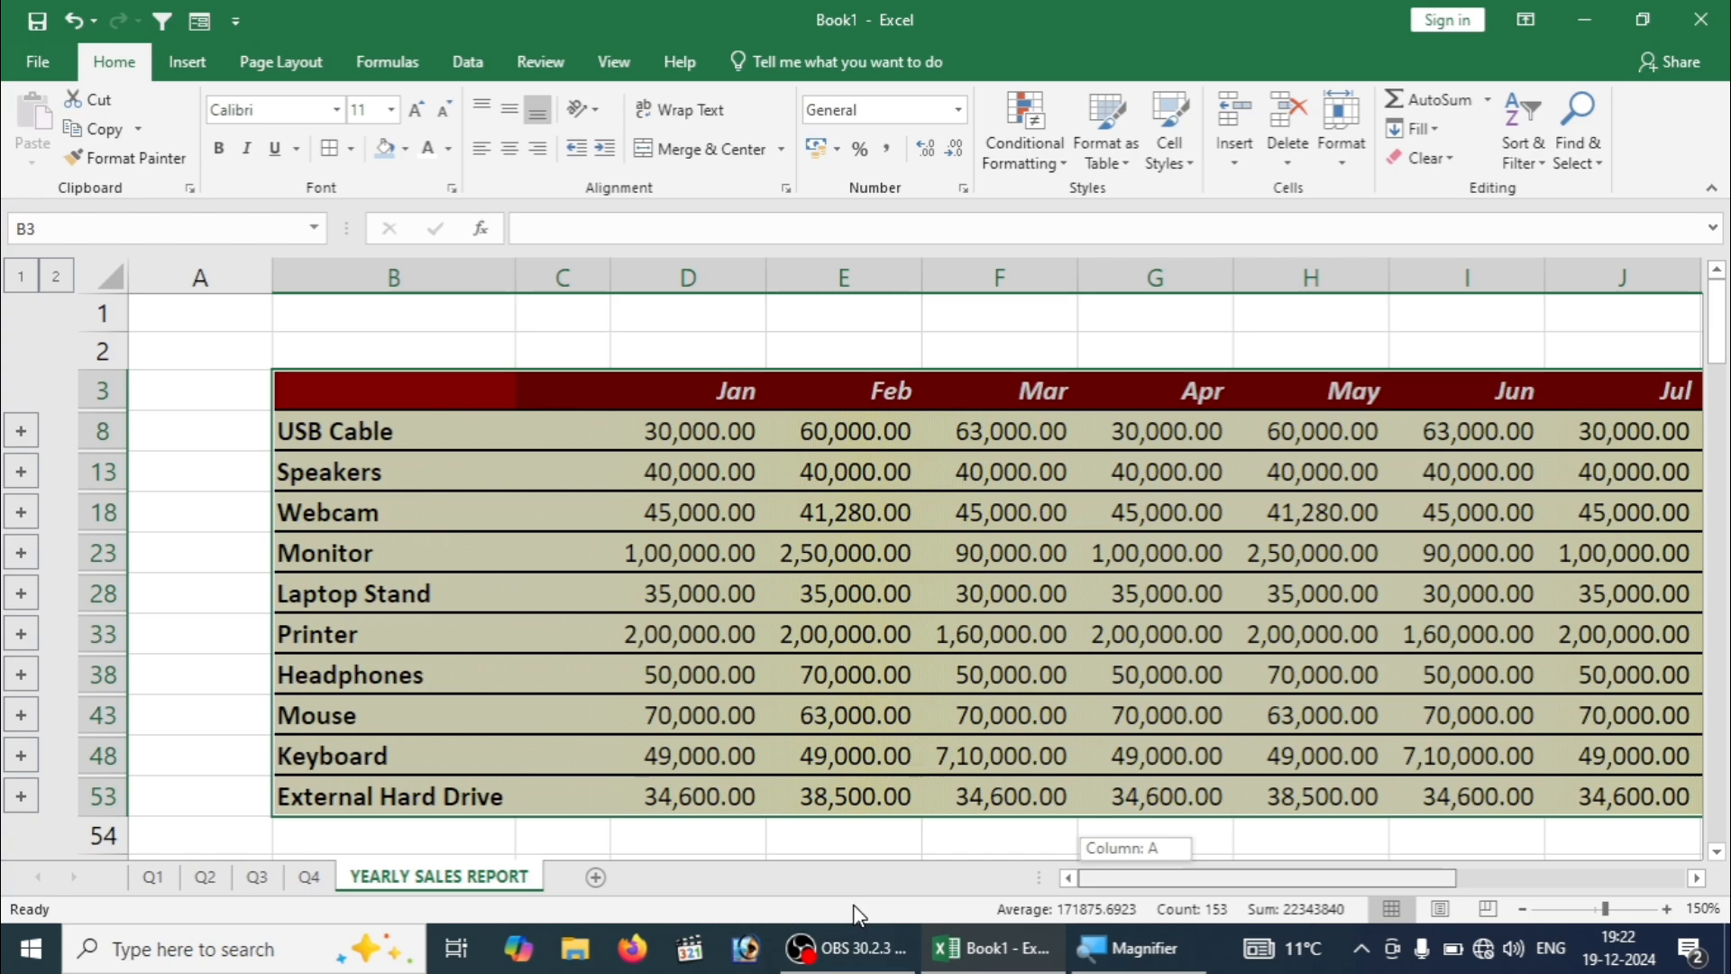
left_click_drag(1009, 923, 1668, 919)
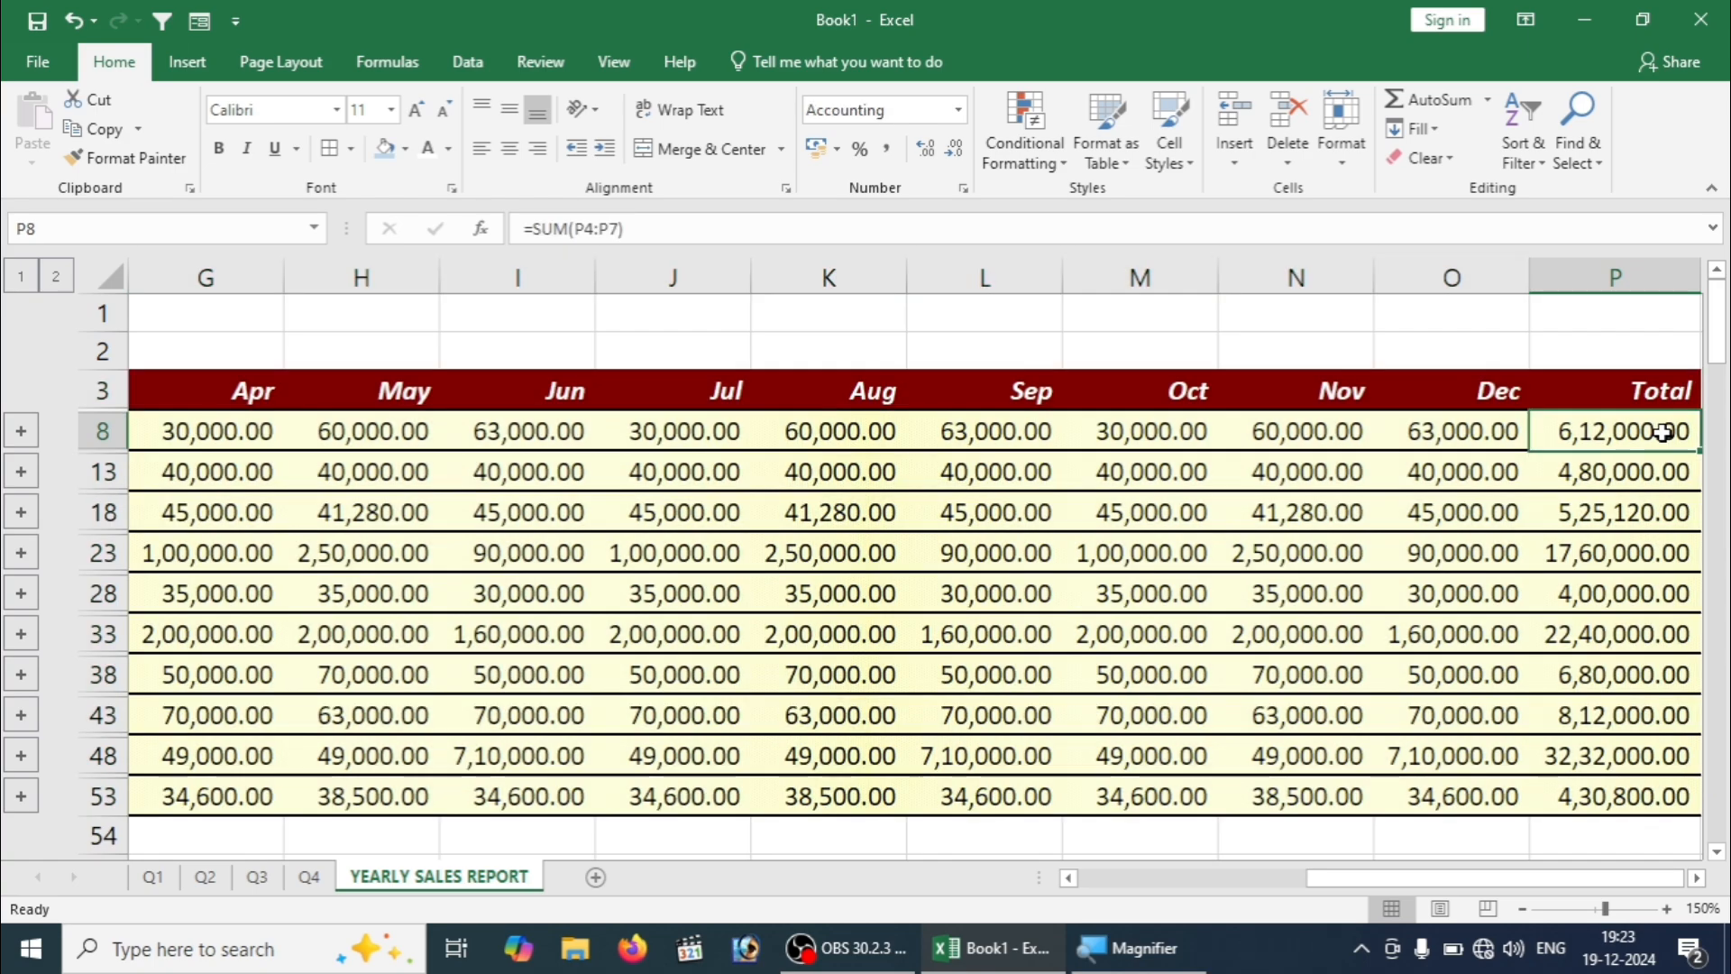
left_click(1662, 433)
left_click(1195, 508)
key("Left")
key("Left")
key("Left")
key("Left")
key("Left")
key("Left")
key("Left")
key("Left")
key("Left")
key("Left")
key("Left")
key("Left")
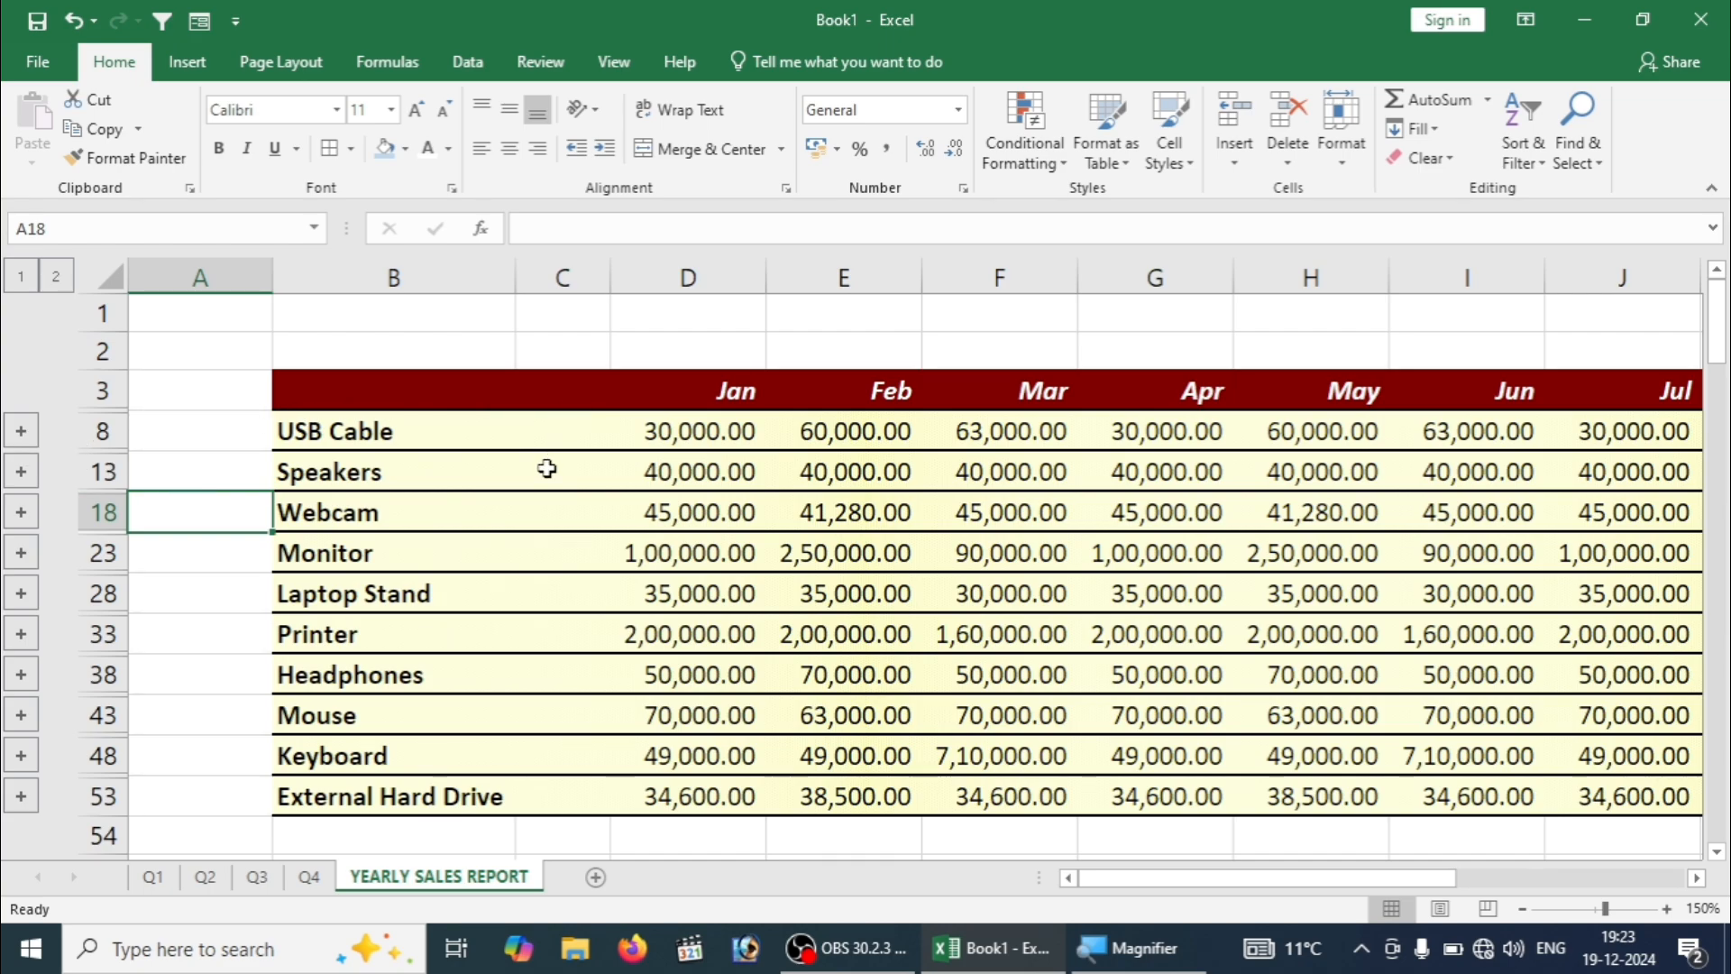
Step: Examine the USB Cable summary cells for Jan, Feb and Mar in row 8
left_click(377, 437)
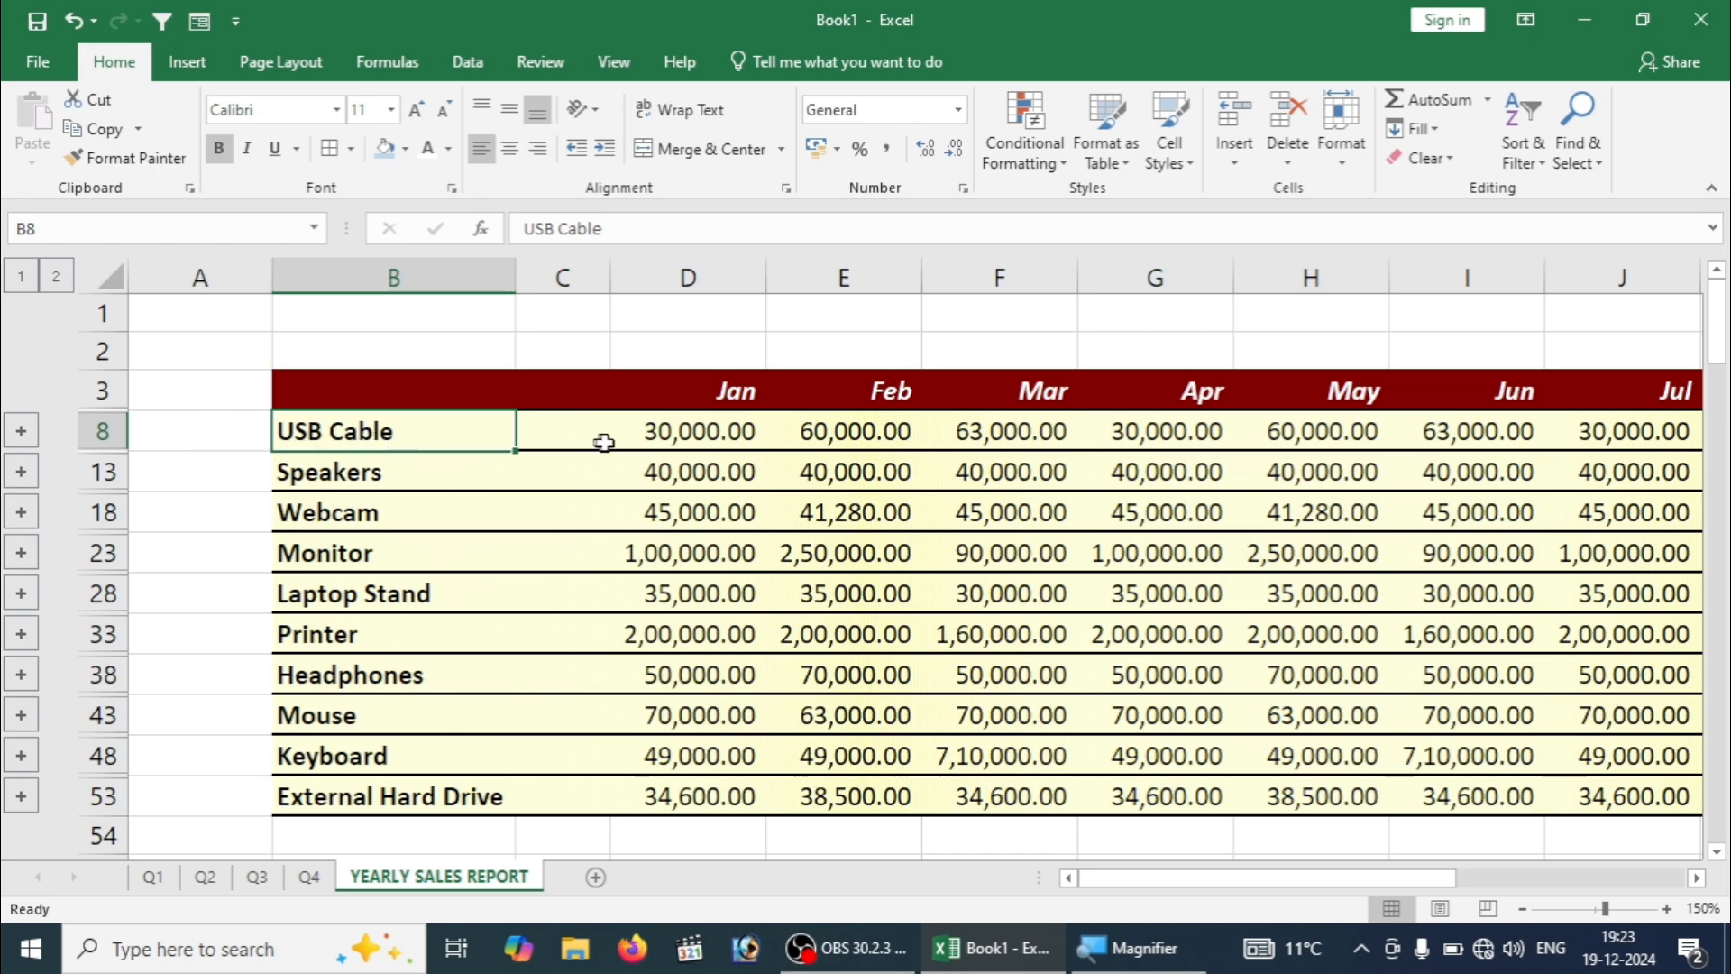
left_click(631, 441)
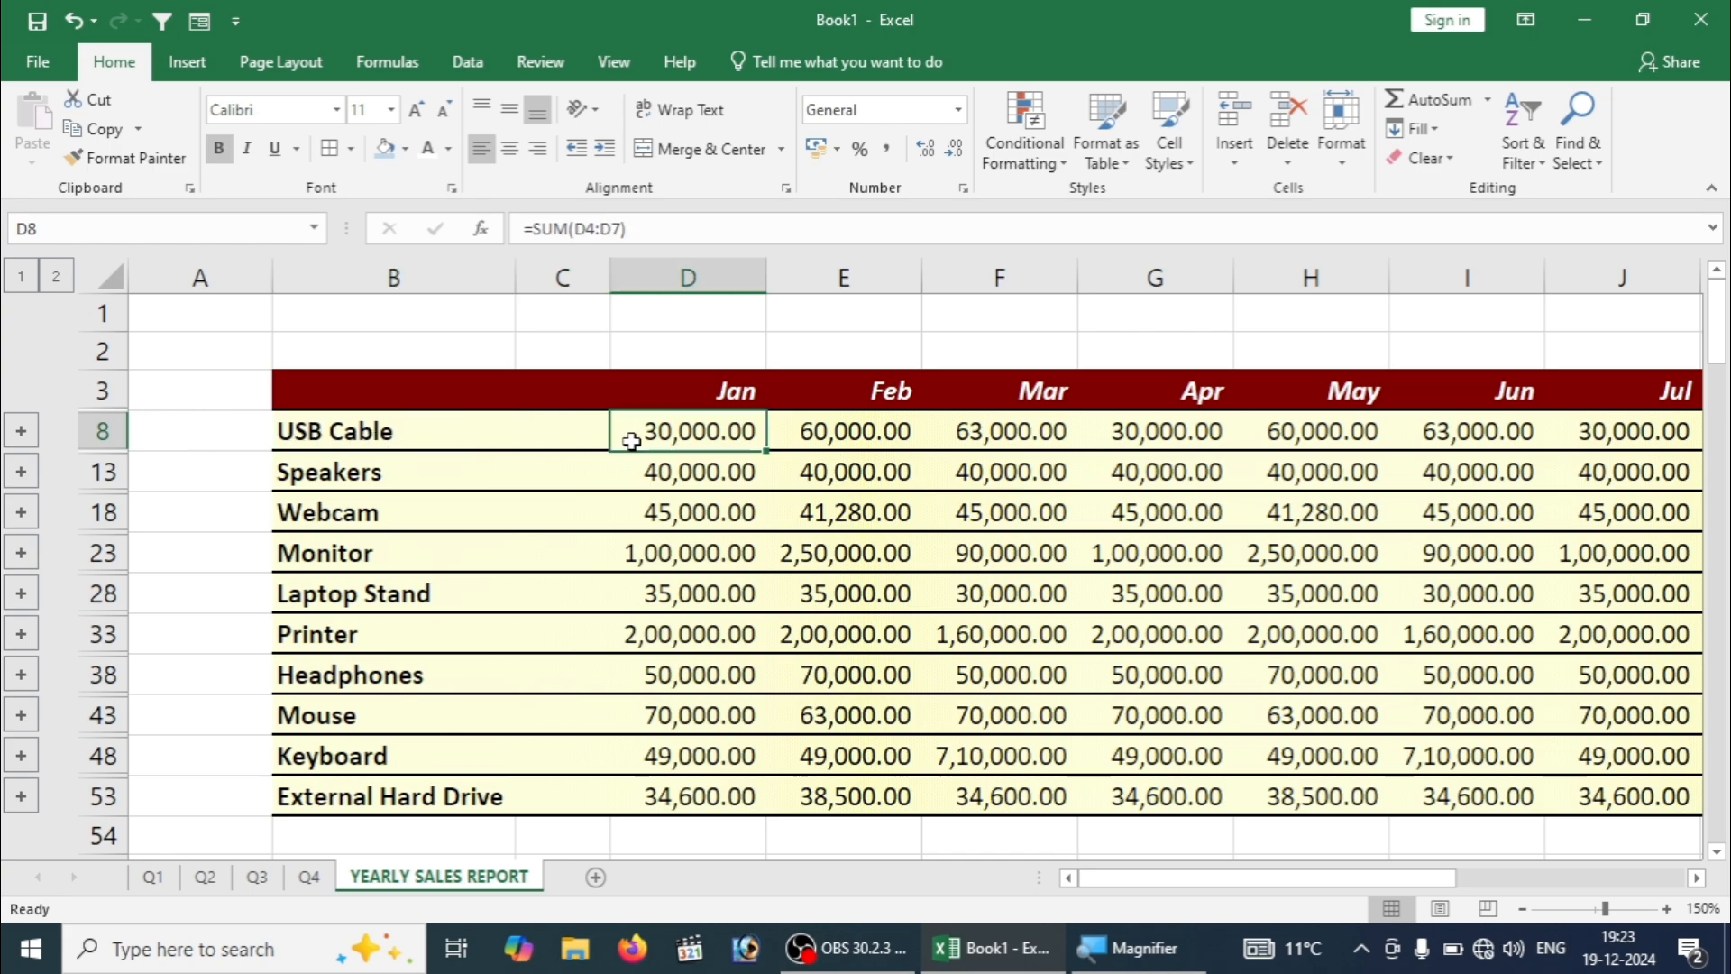
left_click(891, 430)
left_click(1014, 423)
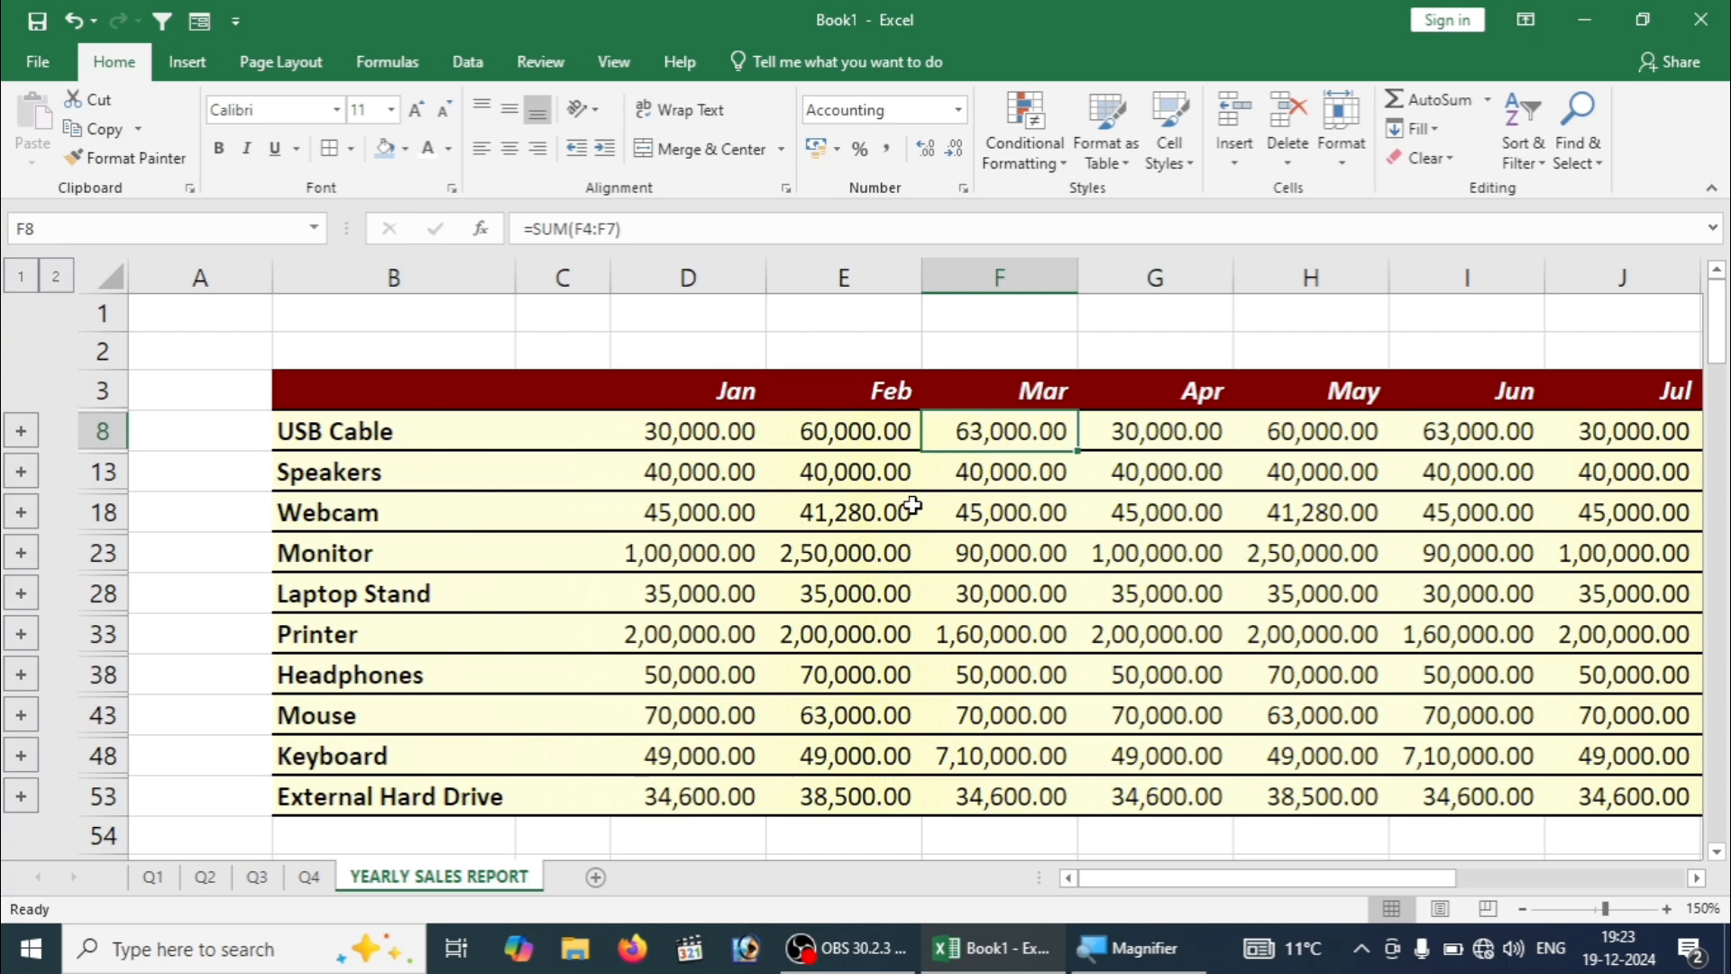
Step: Expand the USB Cable group, inspect its linked Jan, Feb and Mar cells in row 4, and collapse it again
left_click(22, 431)
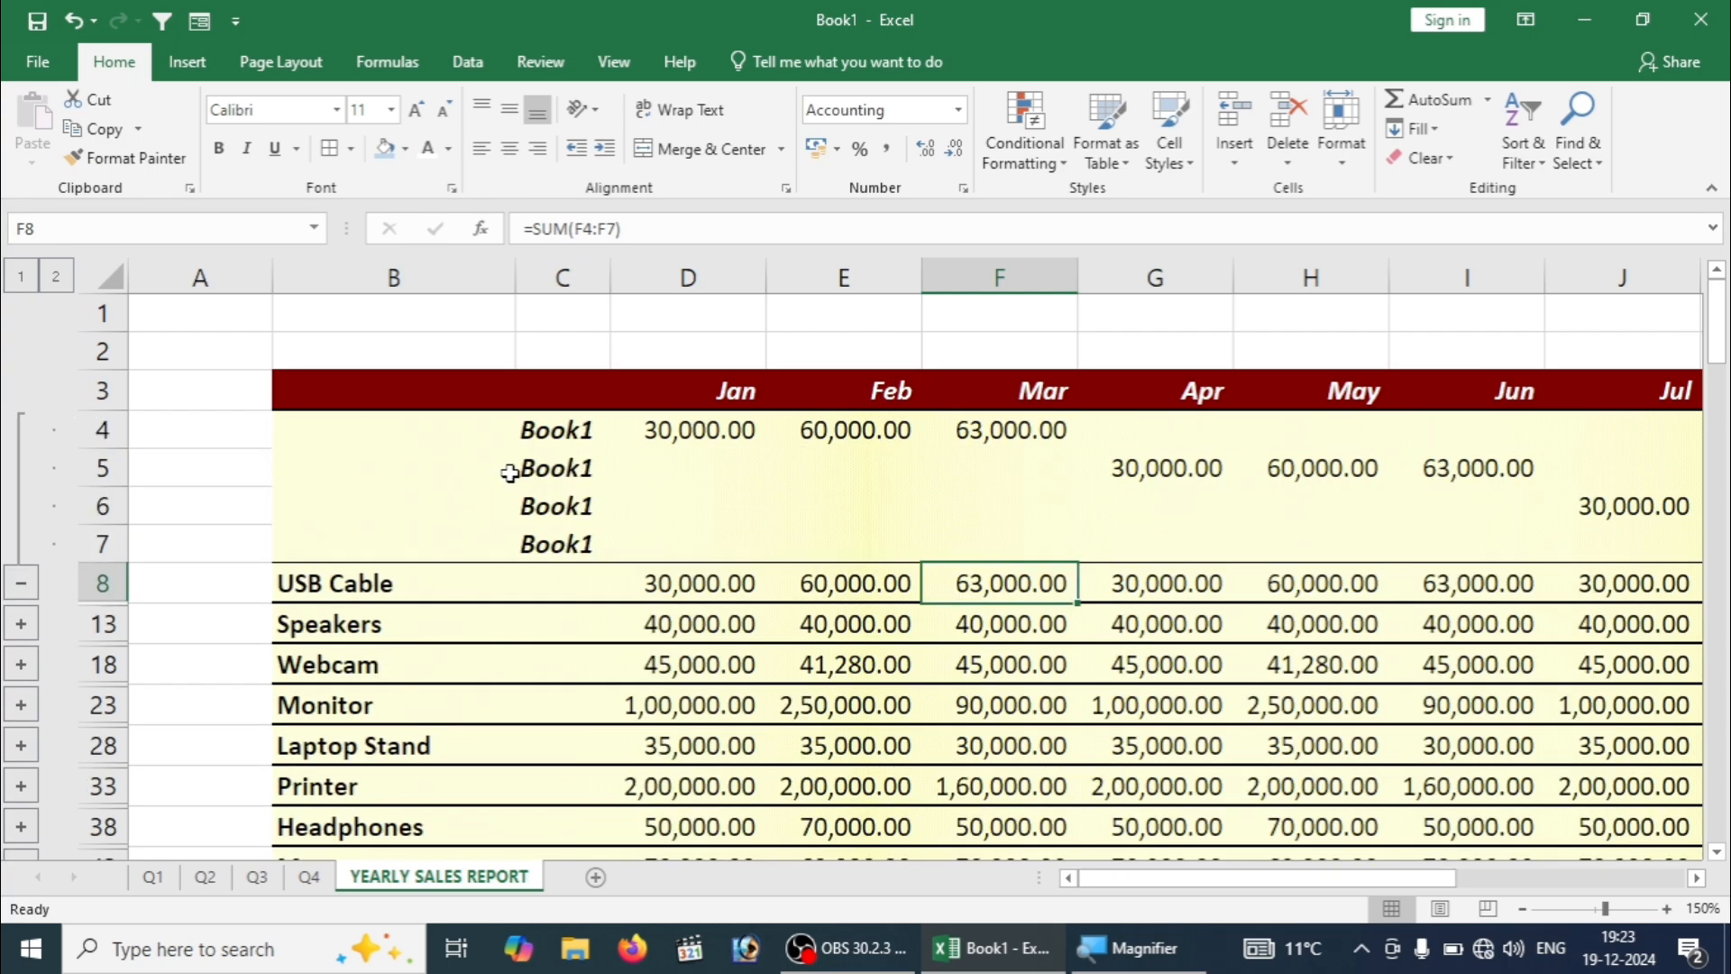
left_click(662, 434)
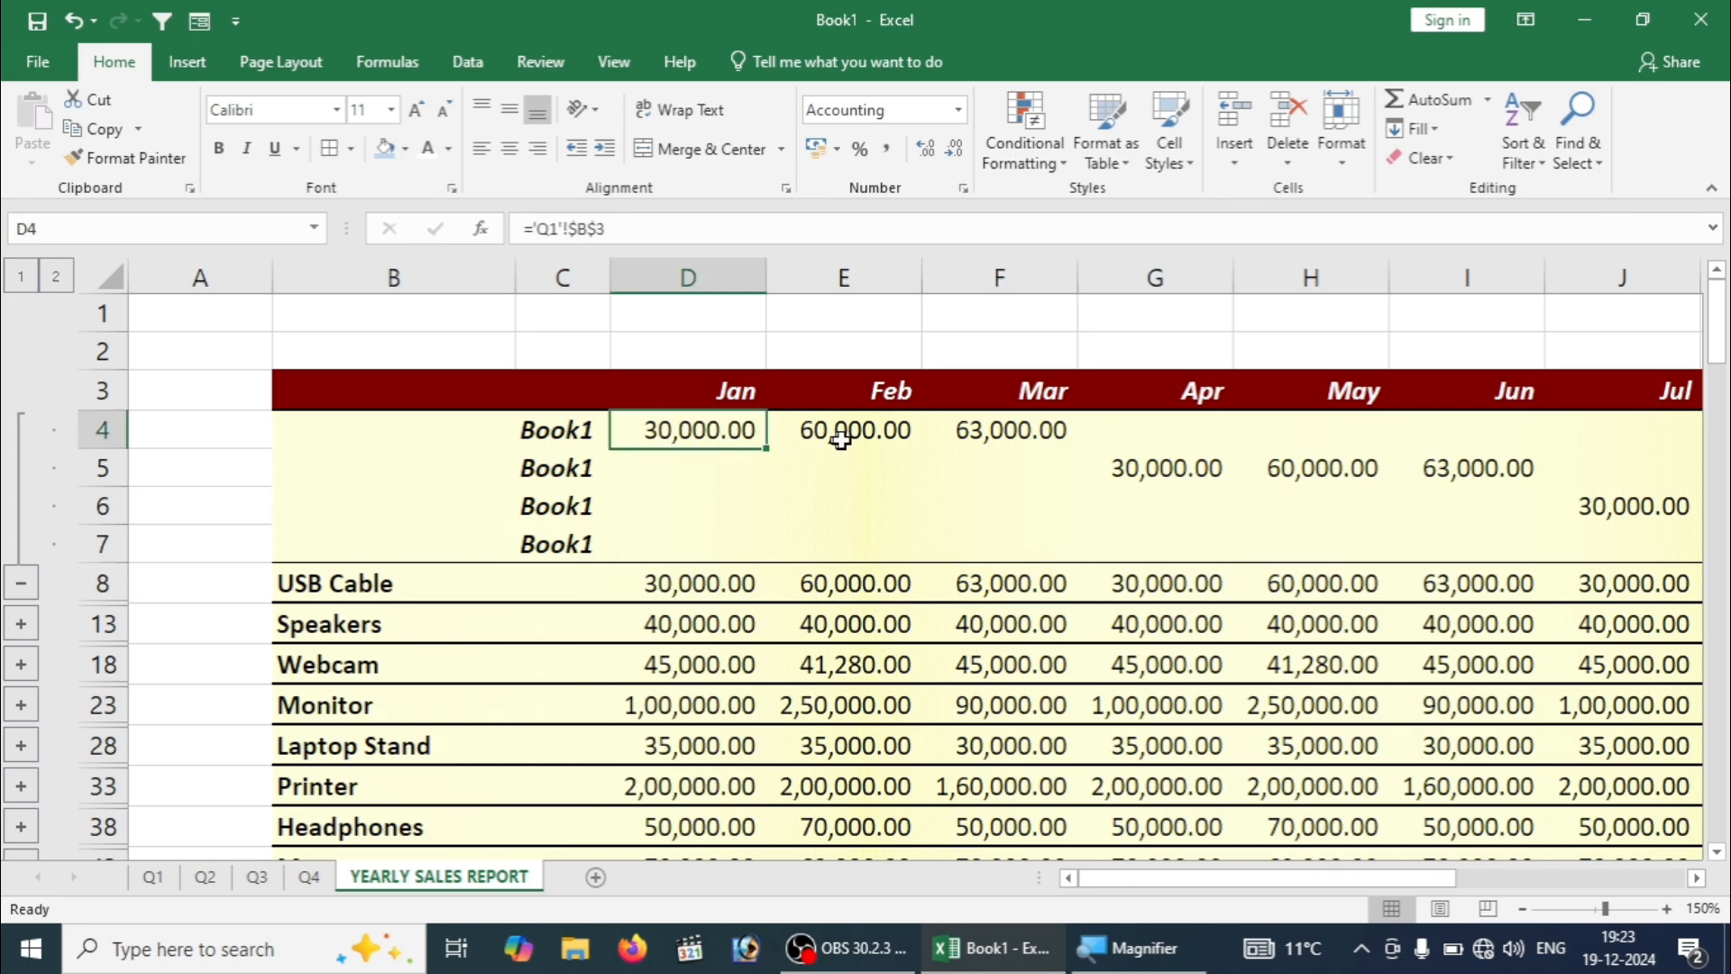
left_click(839, 439)
left_click(1011, 421)
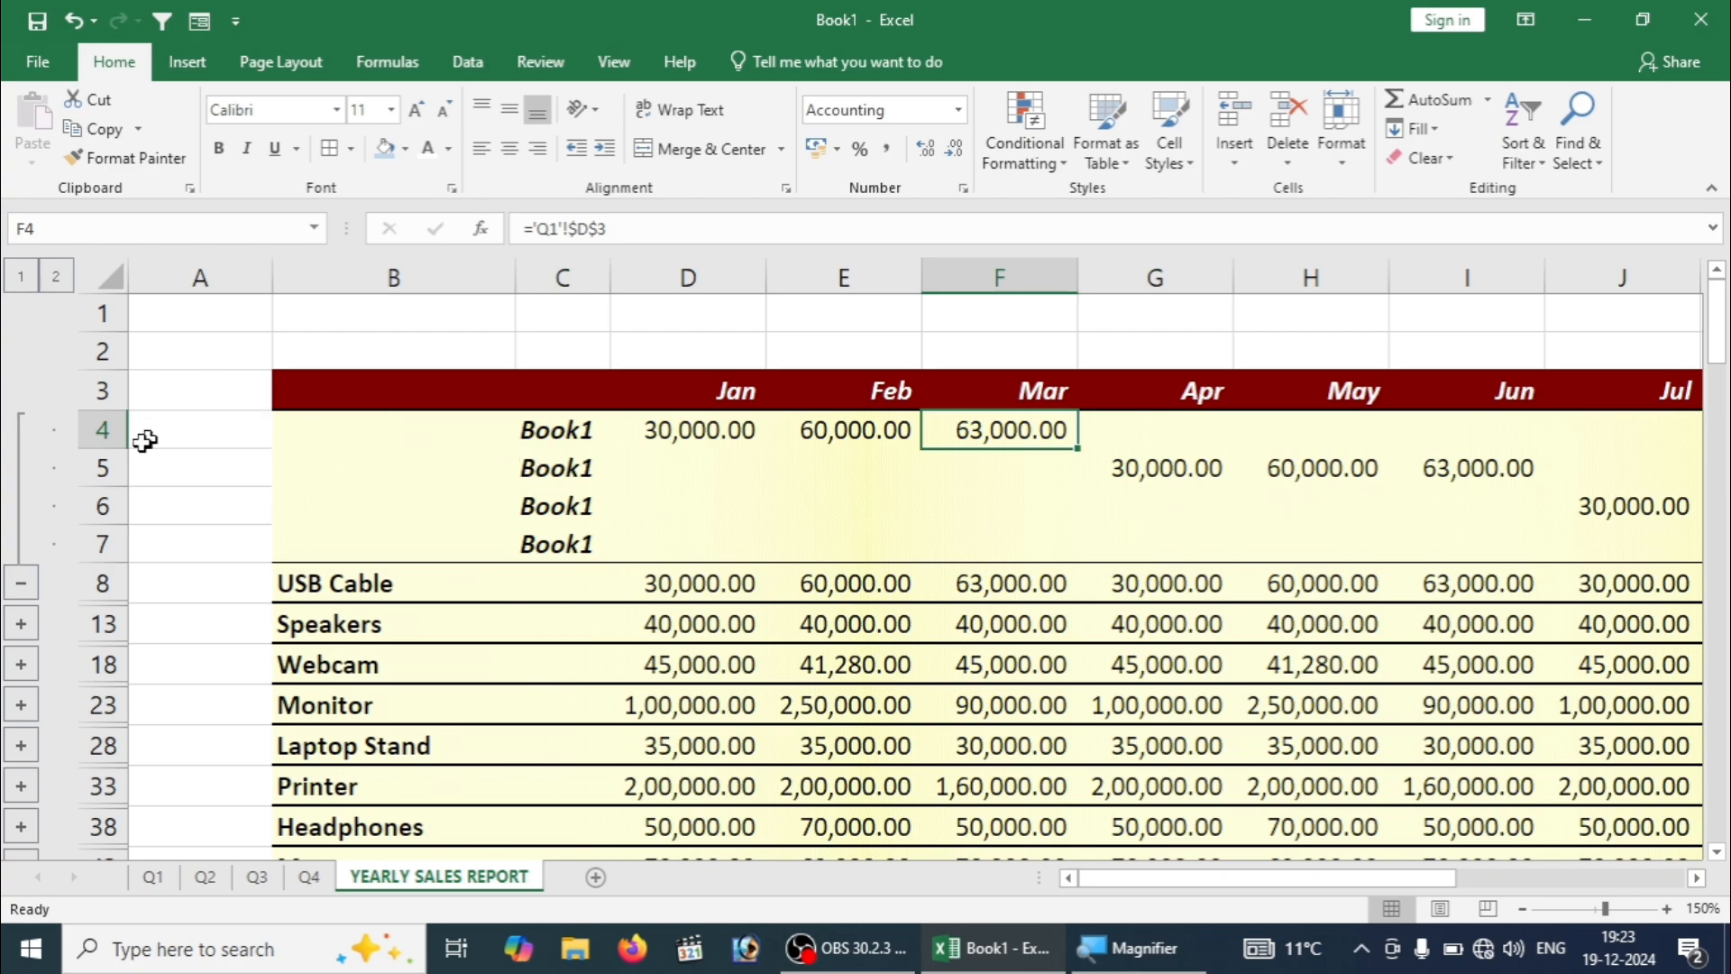
left_click(21, 587)
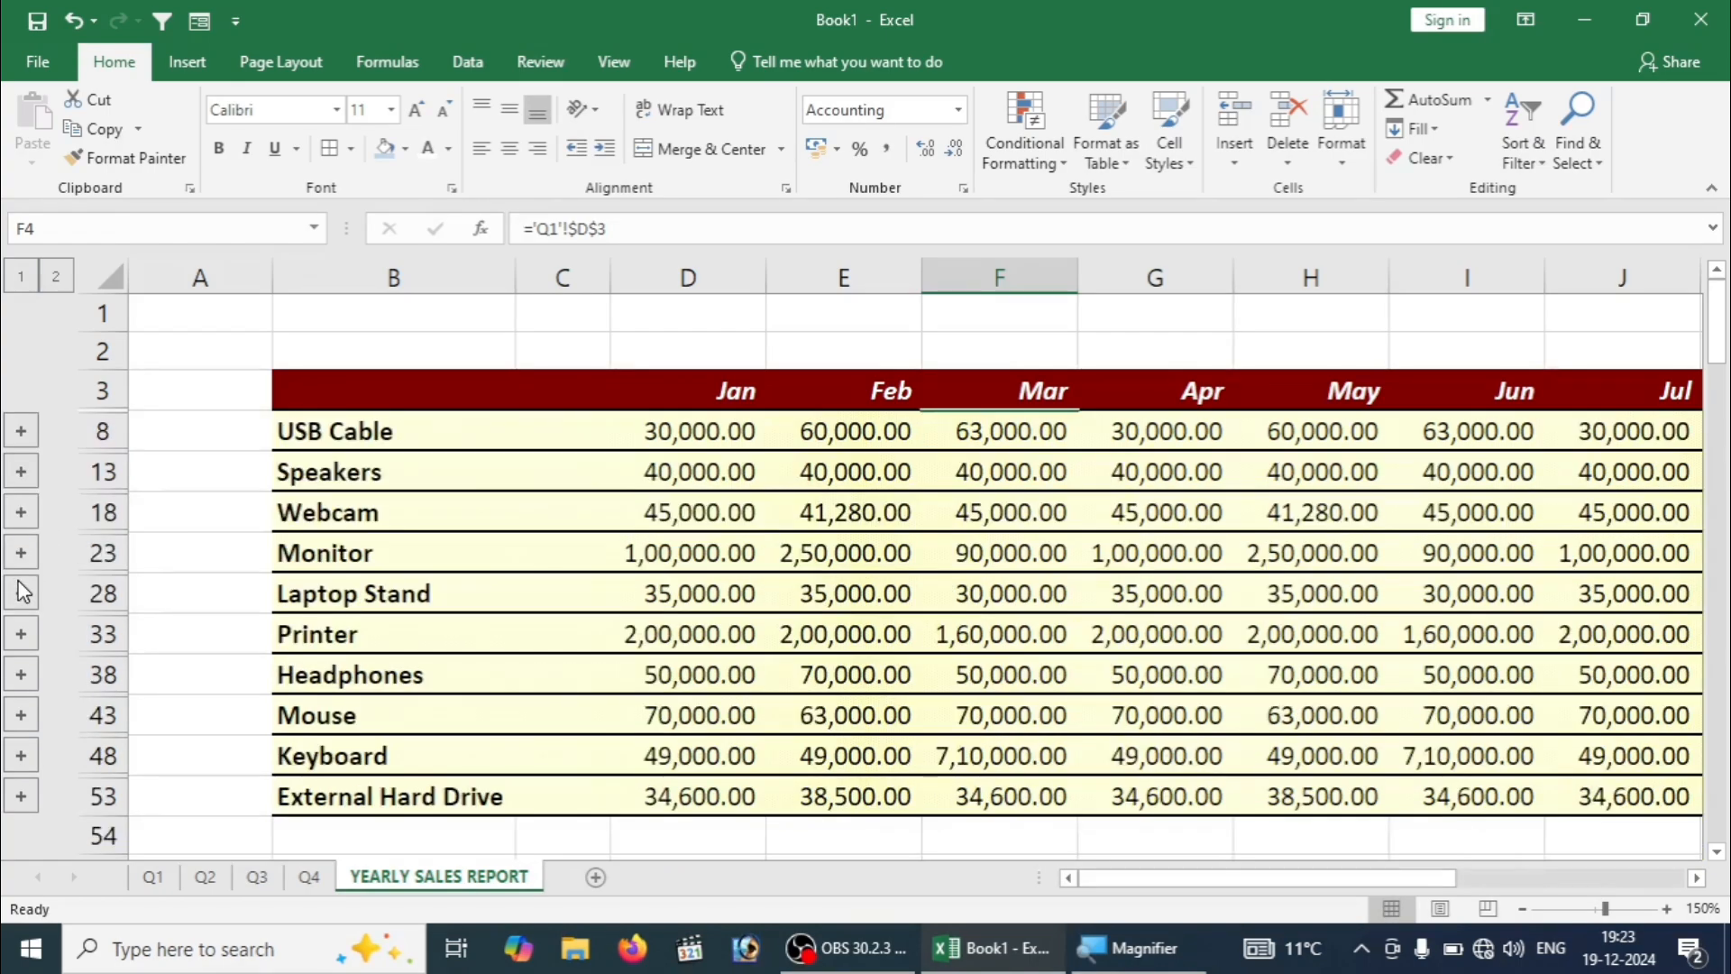
Step: Expand the USB Cable group and replace the Book1 label in C4 with USB Cable
left_click(20, 433)
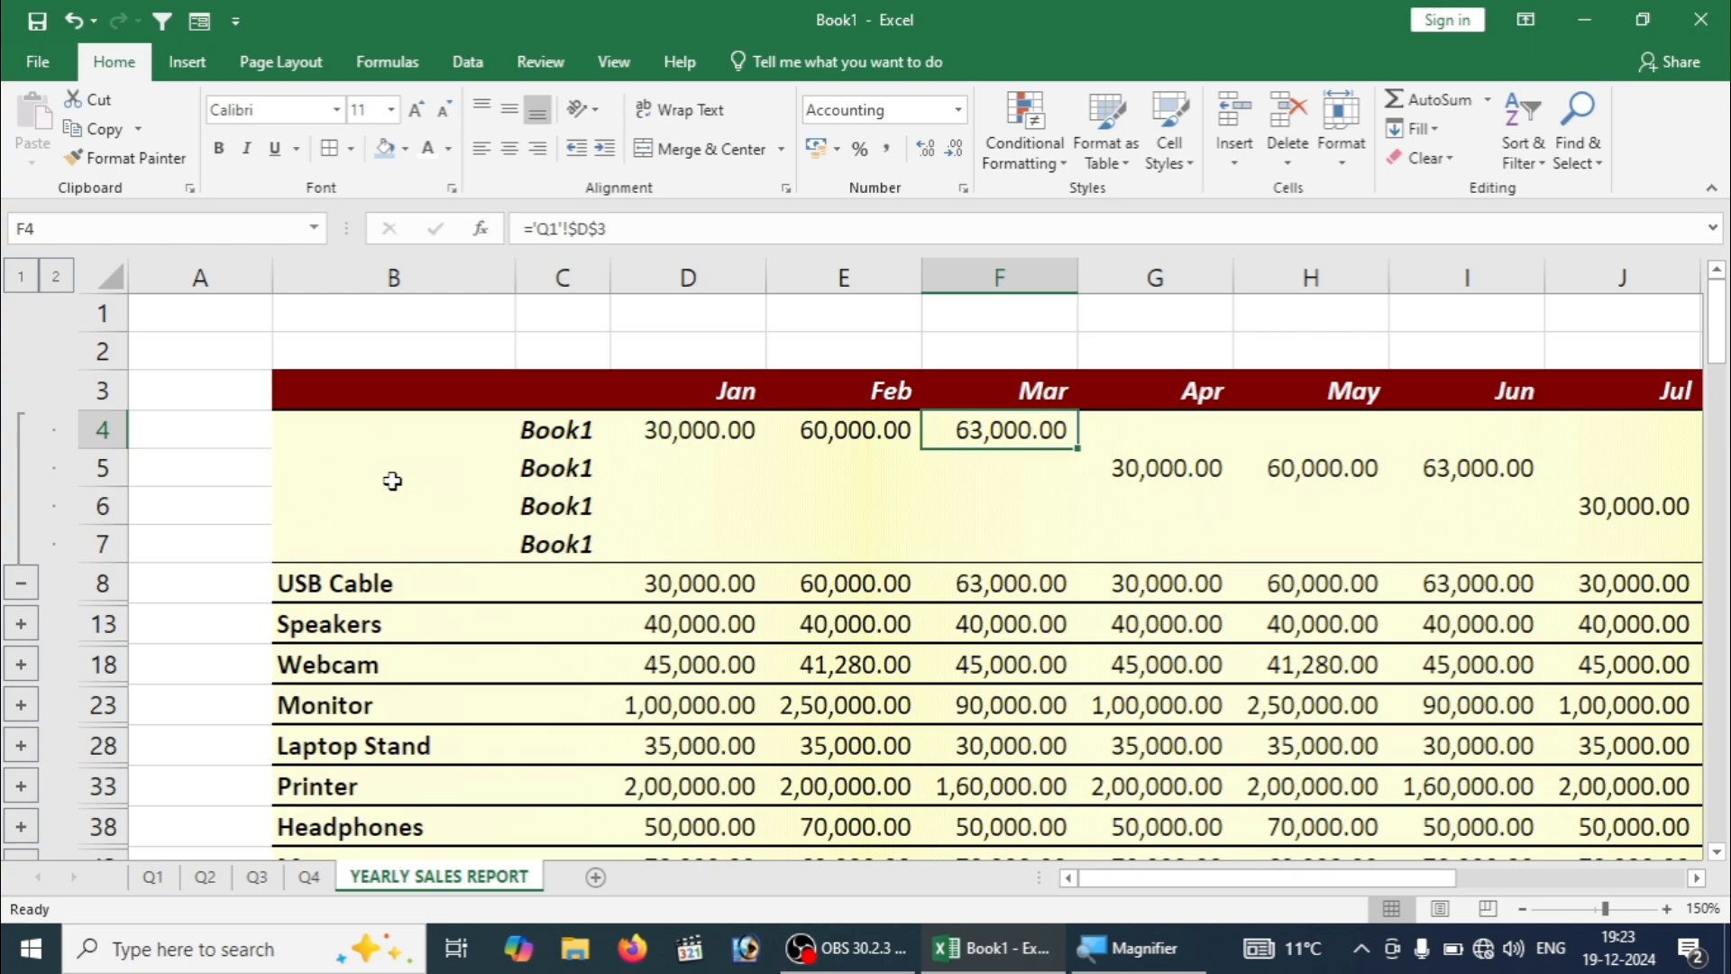
left_click(550, 437)
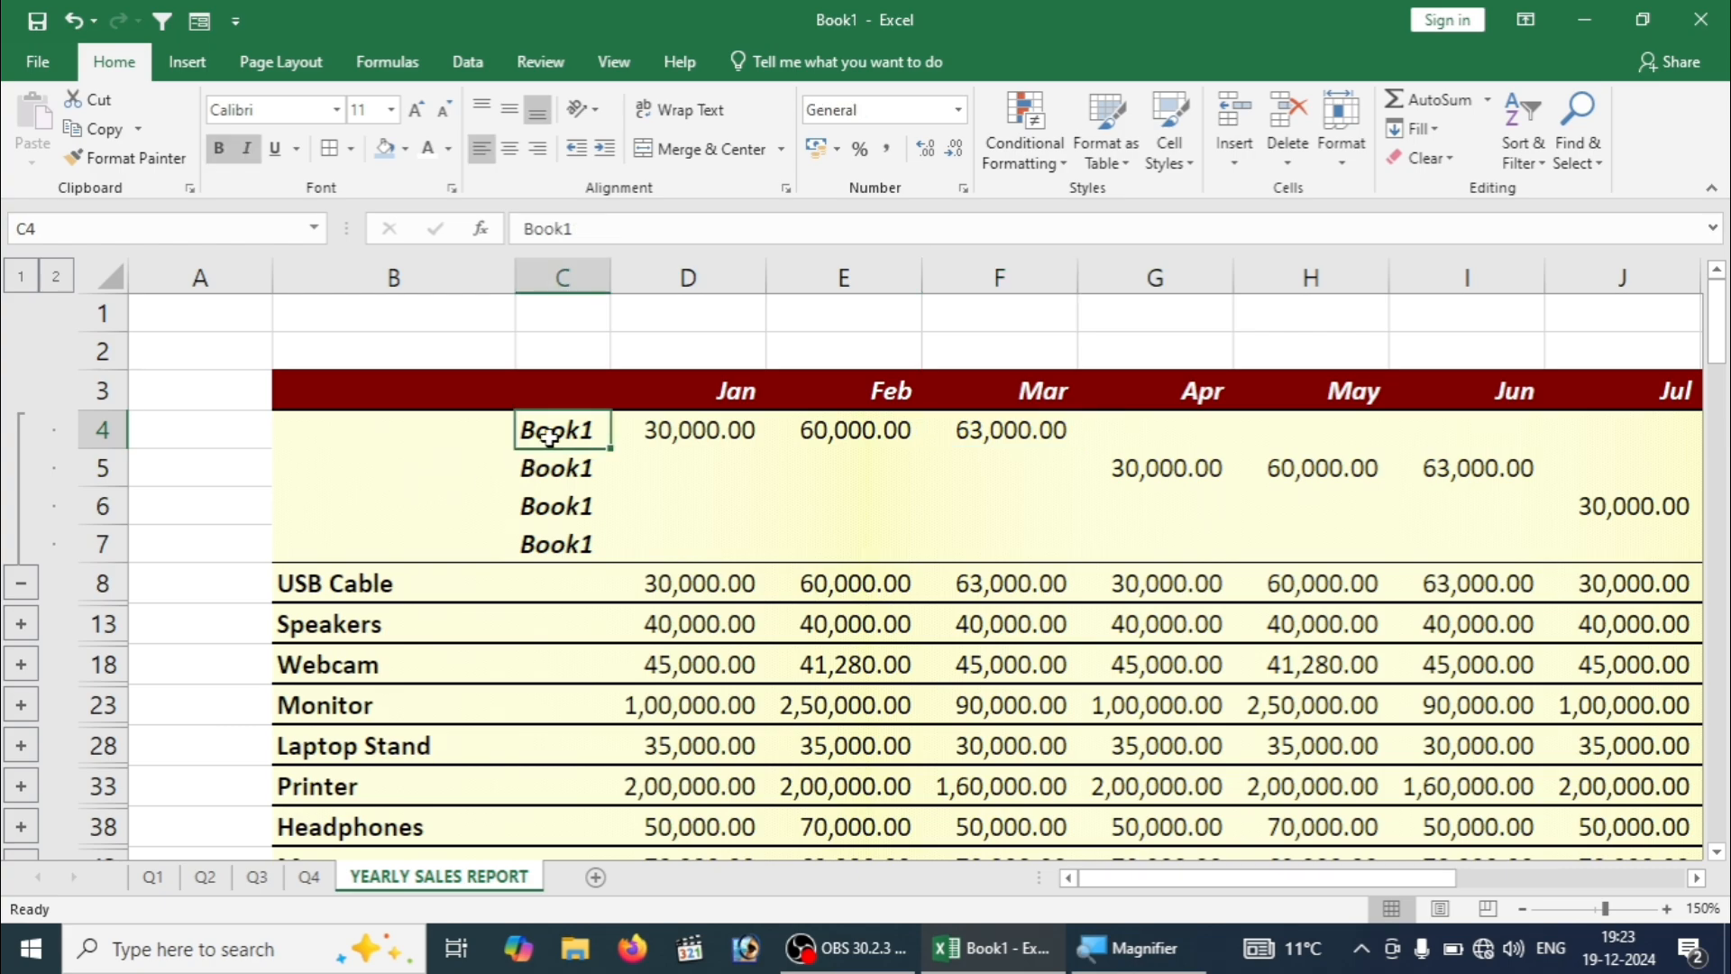
type("USB")
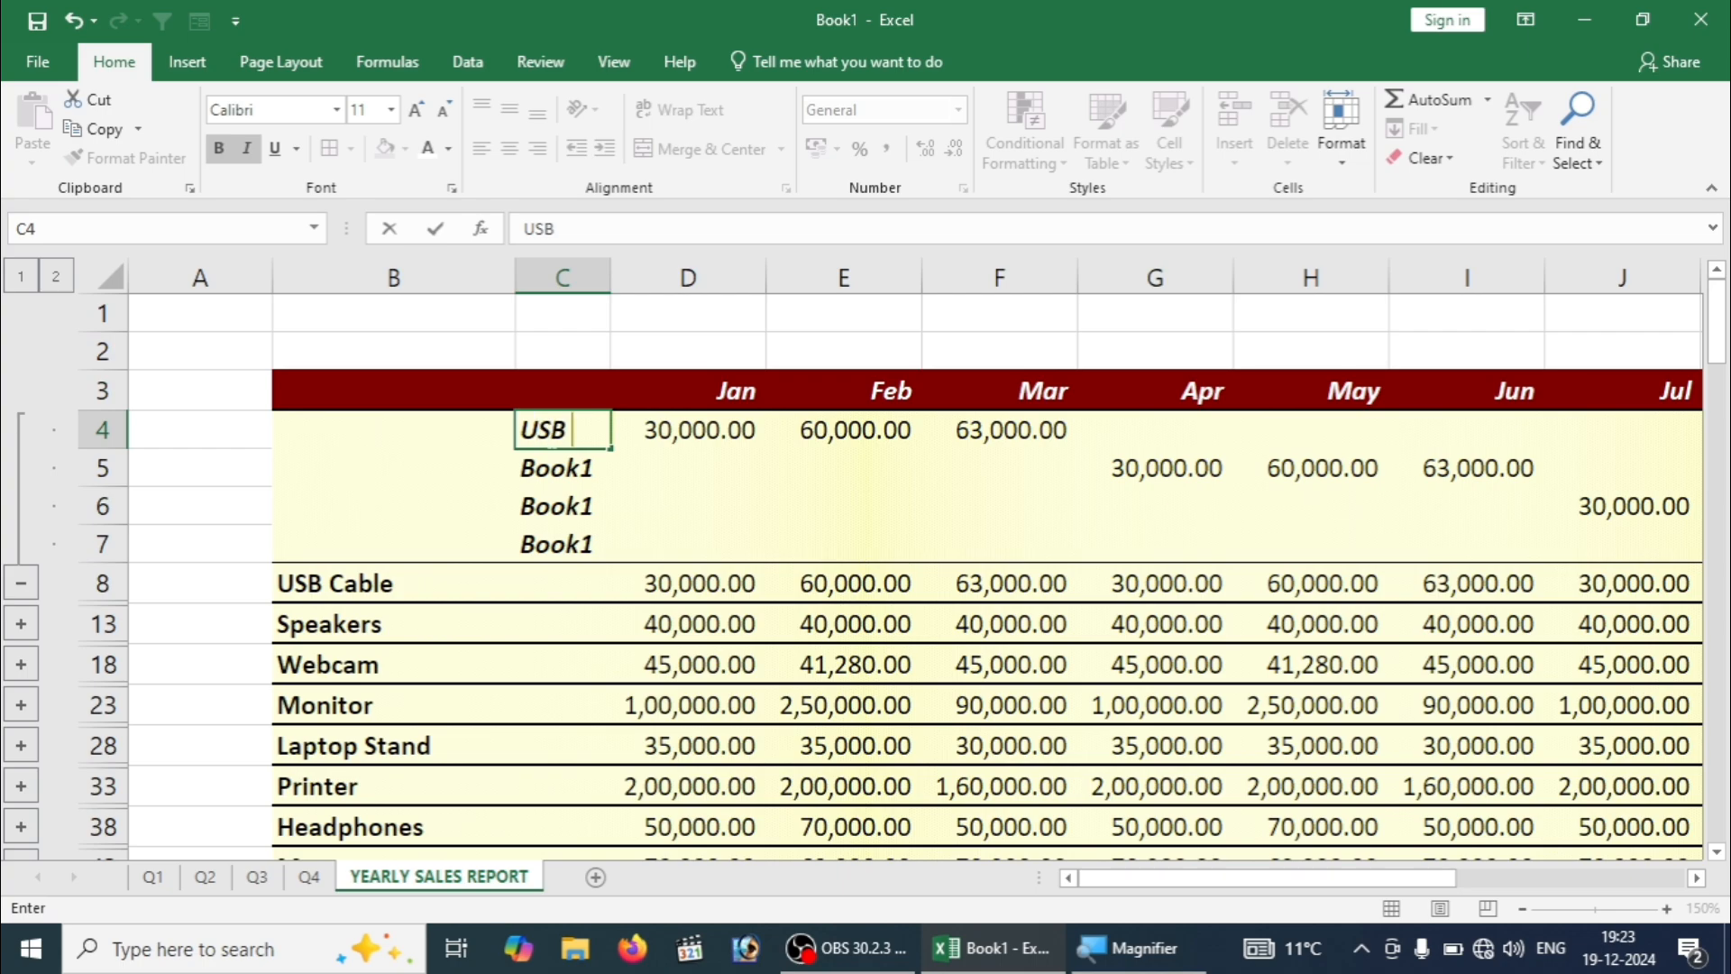
type(" Cable")
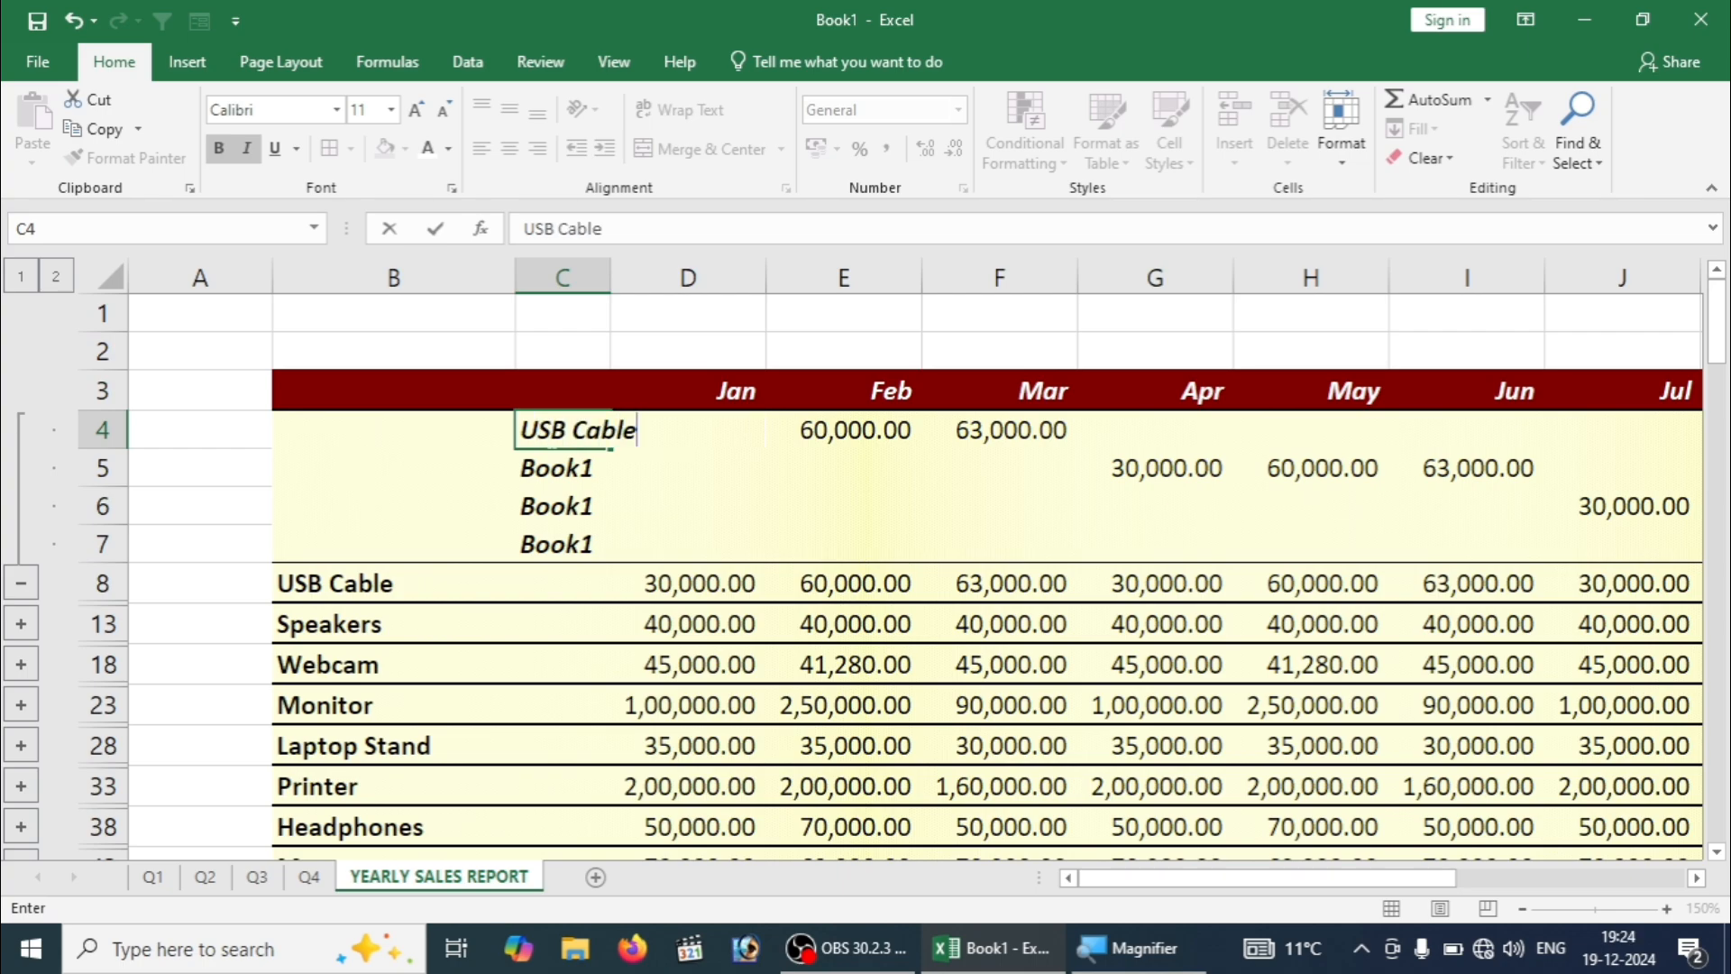
key("Return")
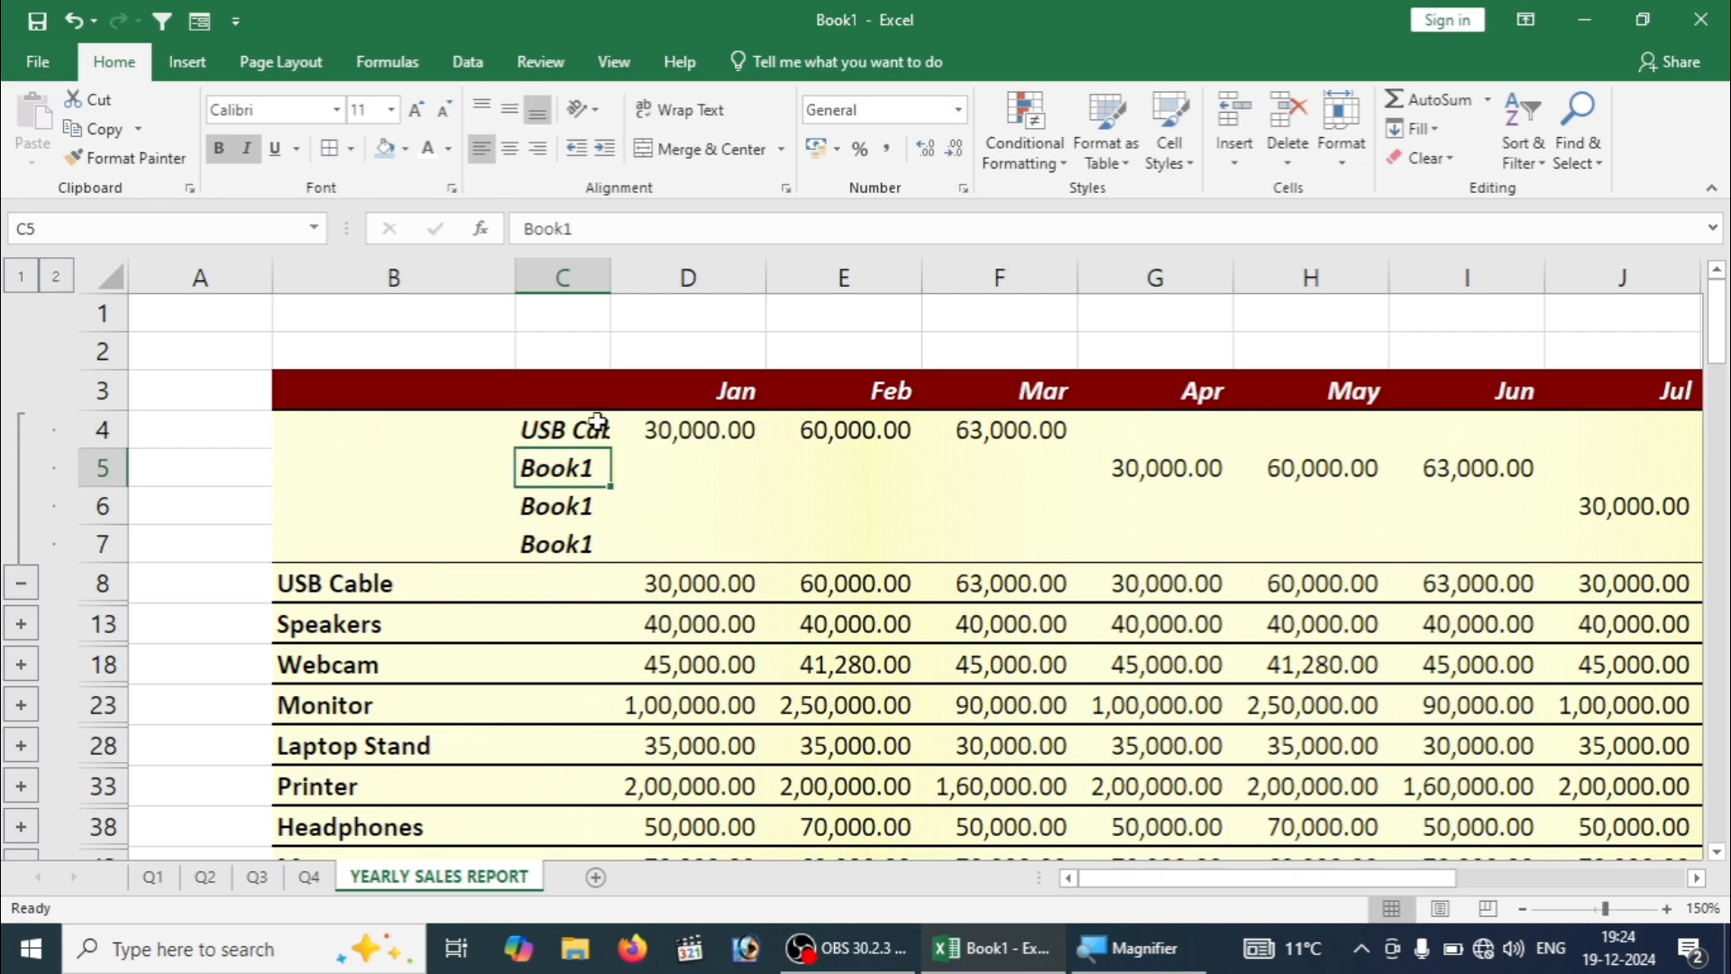
Step: Copy the USB Cable label from C4 down through C7 and widen column C to fit the text
left_click(609, 431)
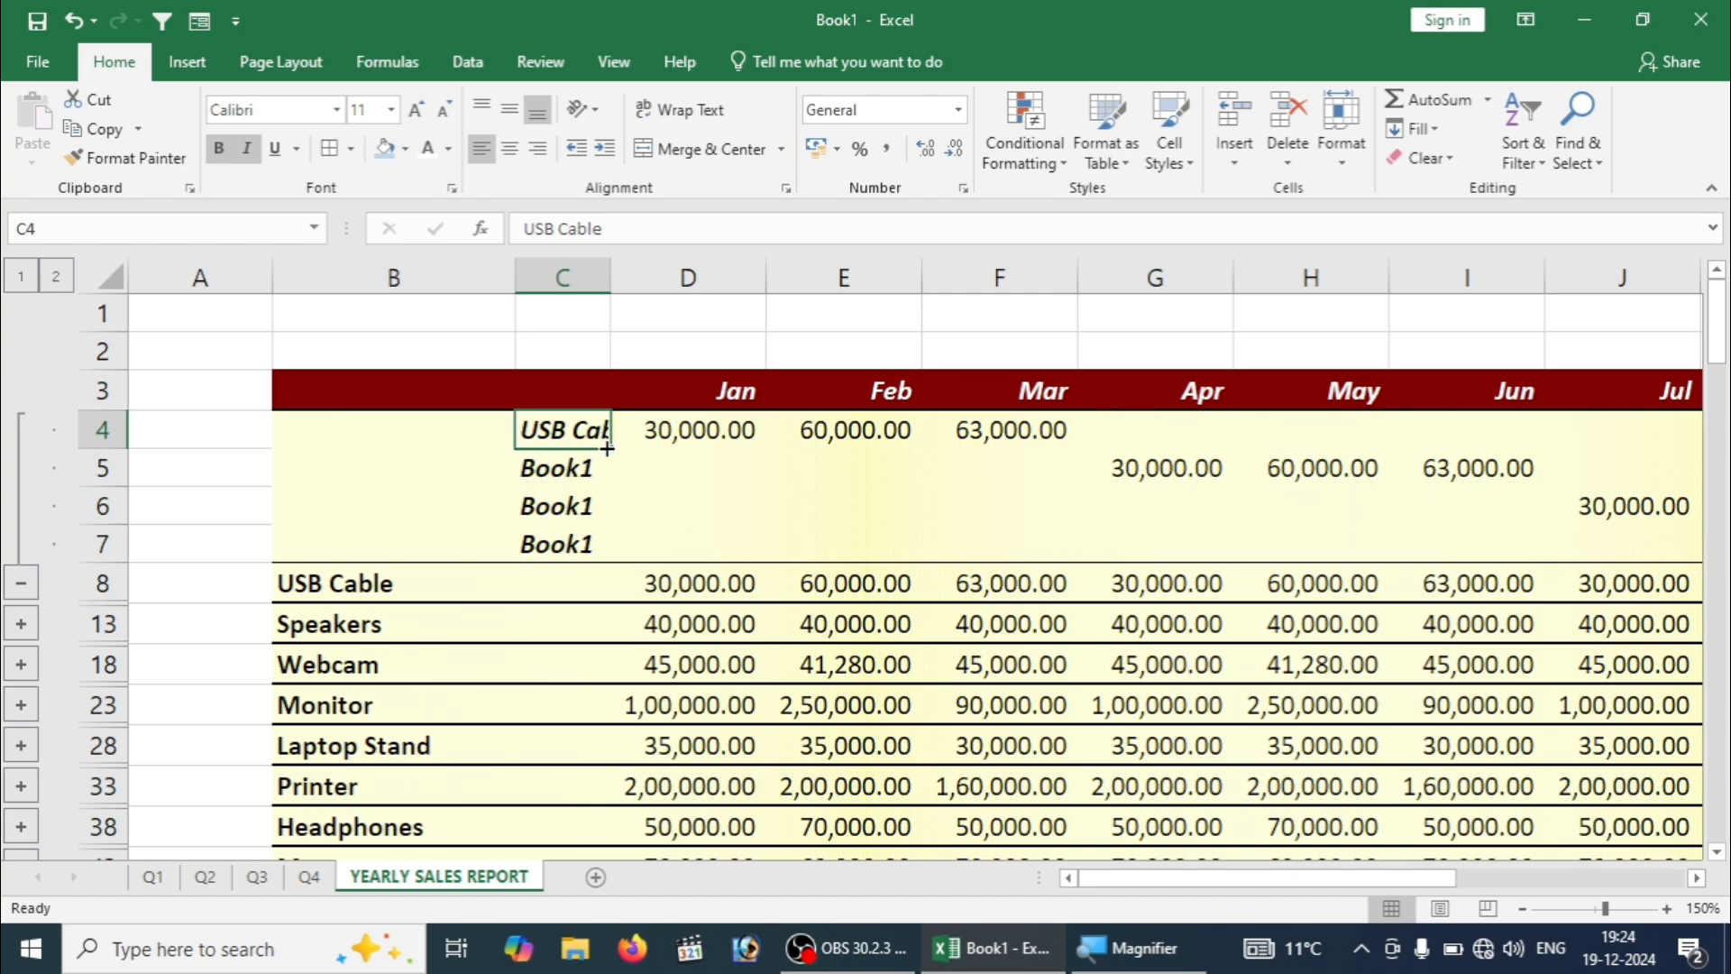
left_click_drag(608, 448, 599, 553)
left_click_drag(608, 269, 708, 275)
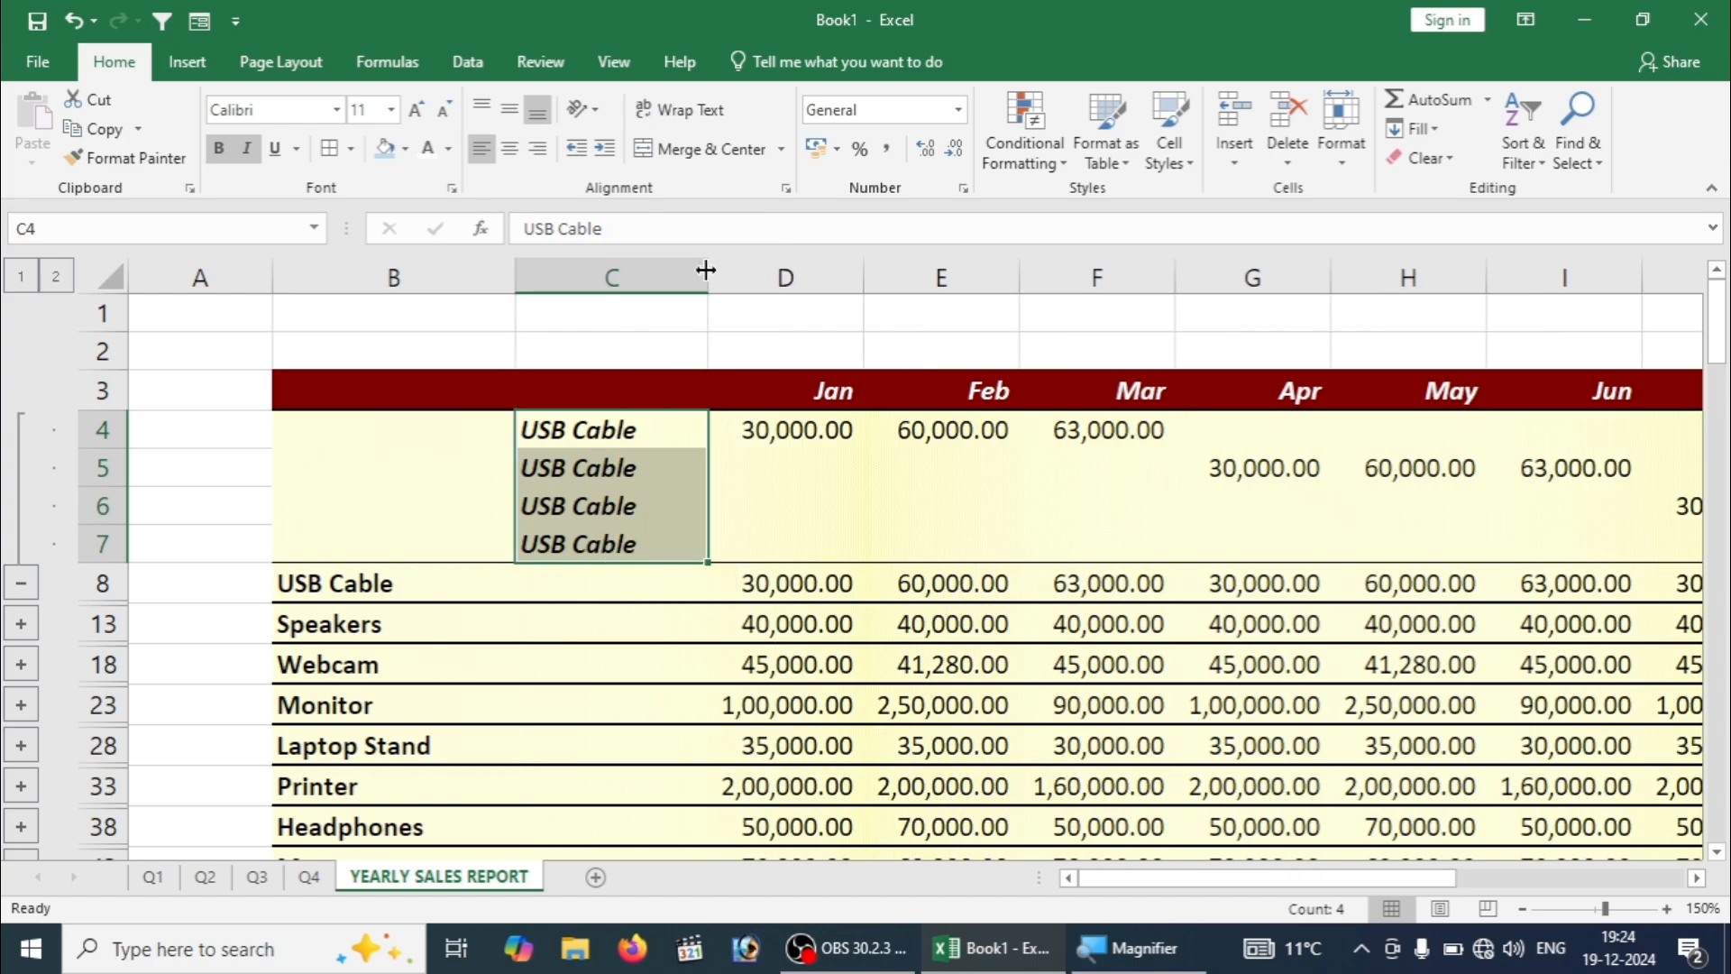
left_click(800, 503)
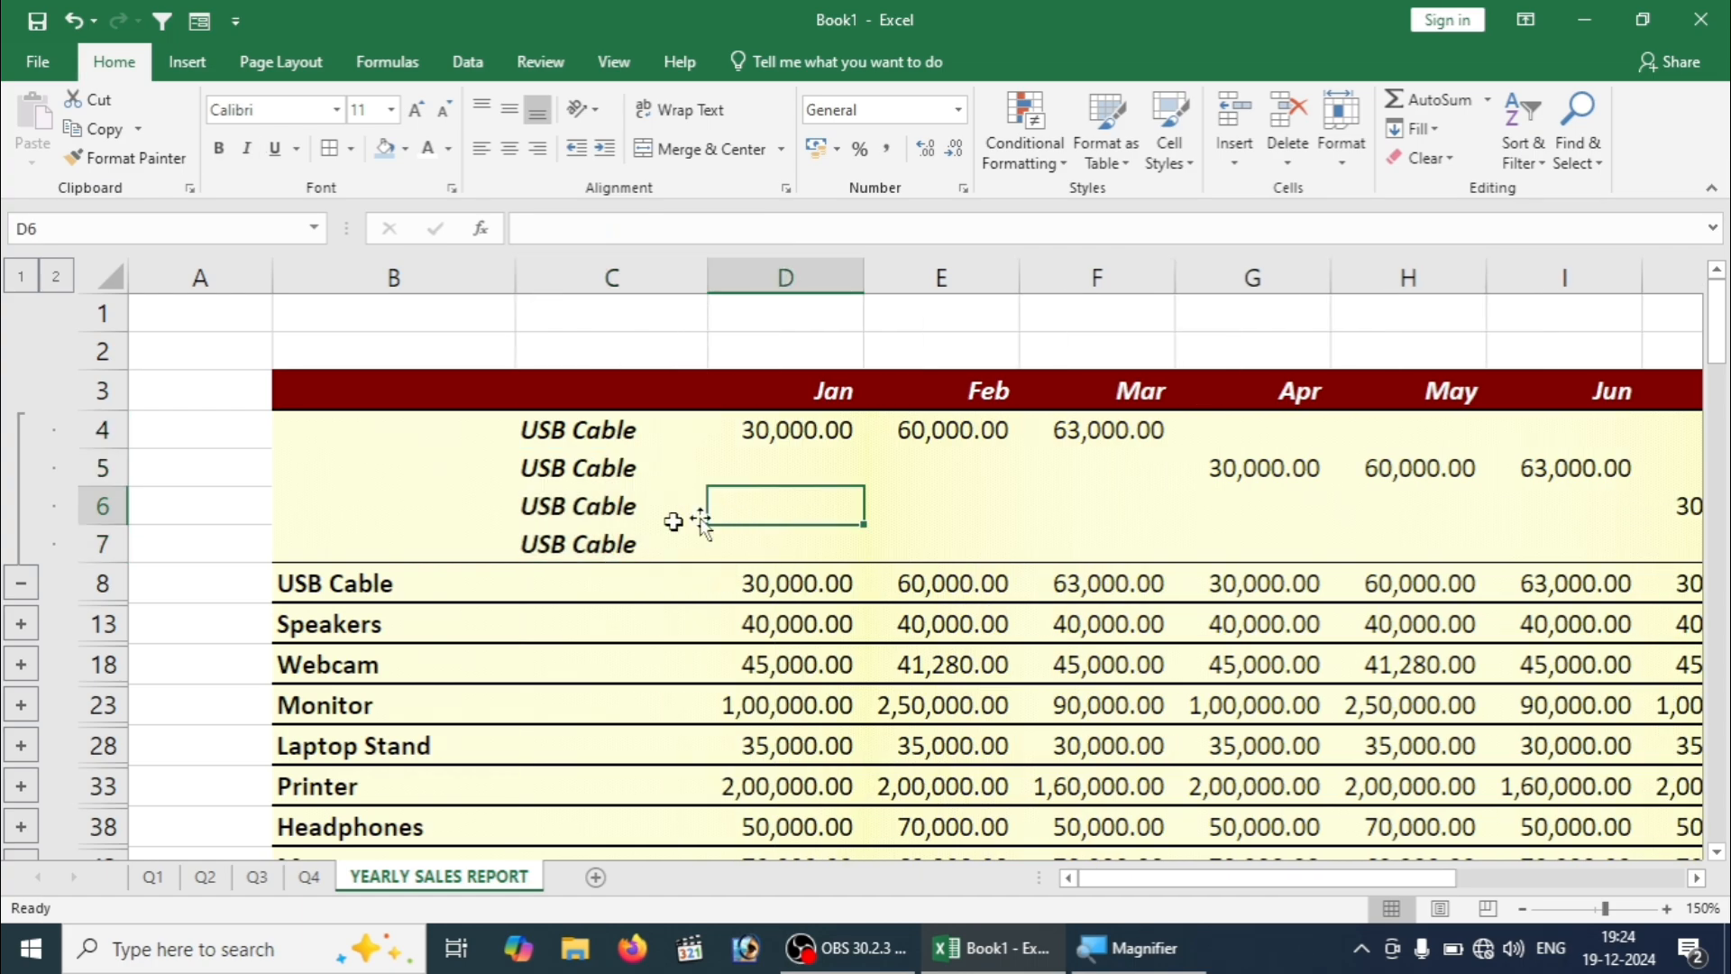
Step: Check the USB Cable summary row 8 and its Feb sum formula, and collapse the USB Cable group
left_click(351, 584)
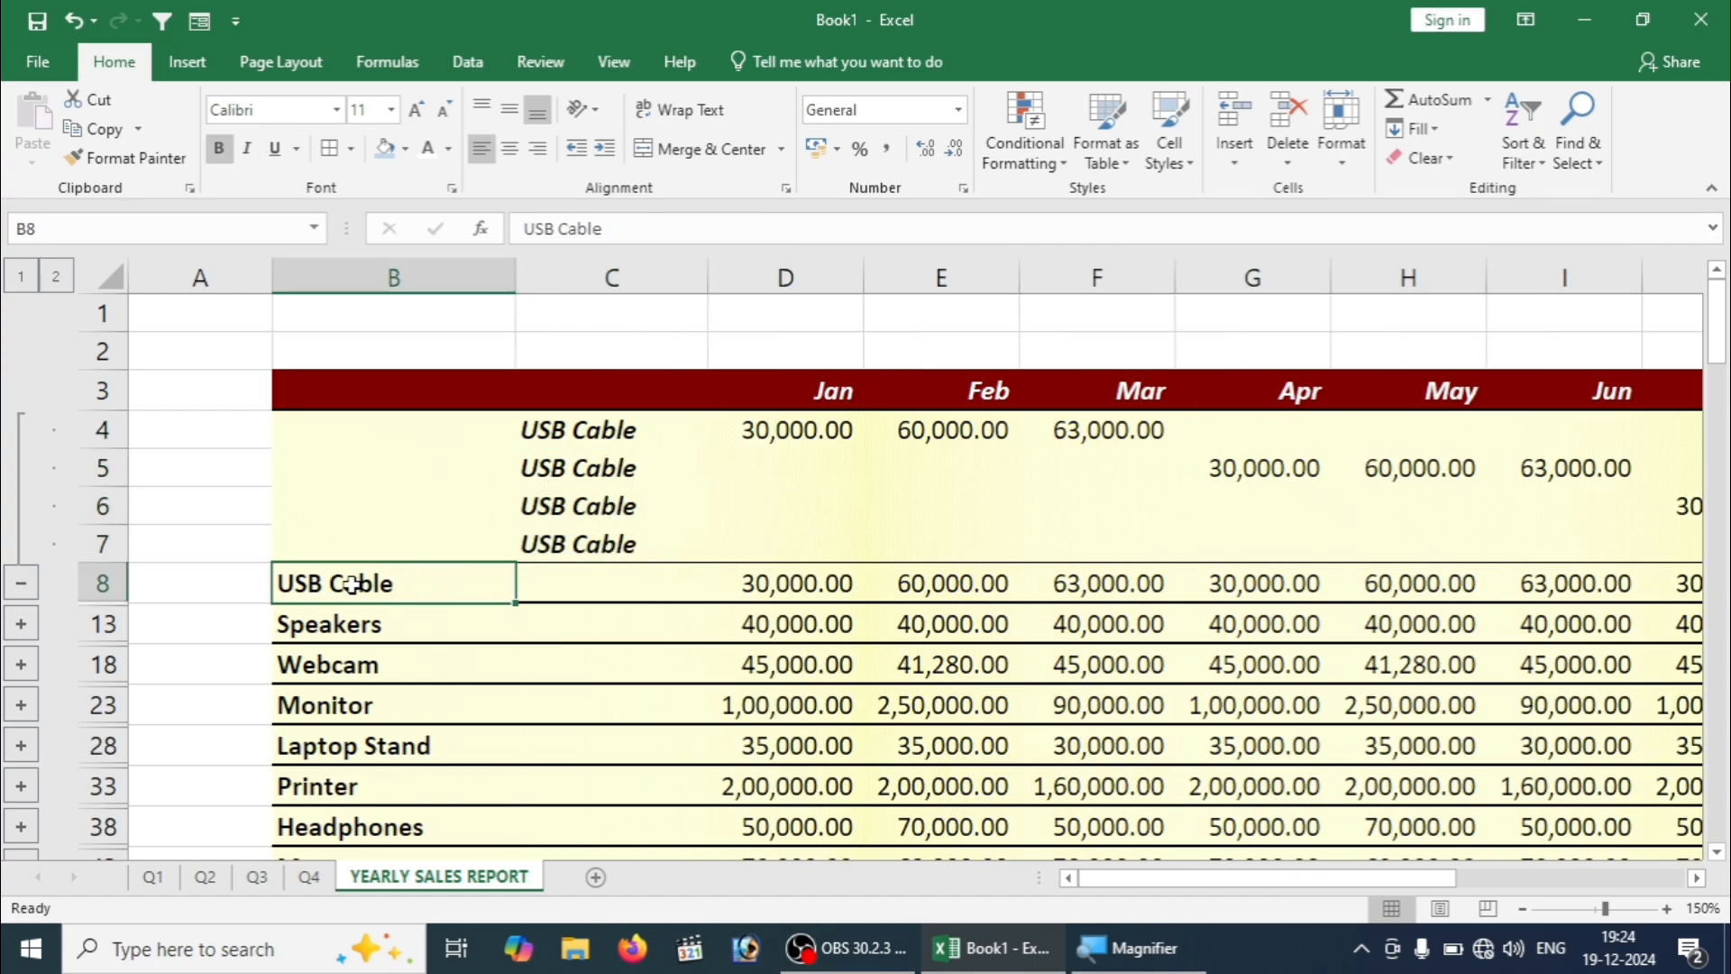
left_click_drag(508, 586, 1026, 578)
left_click(900, 579)
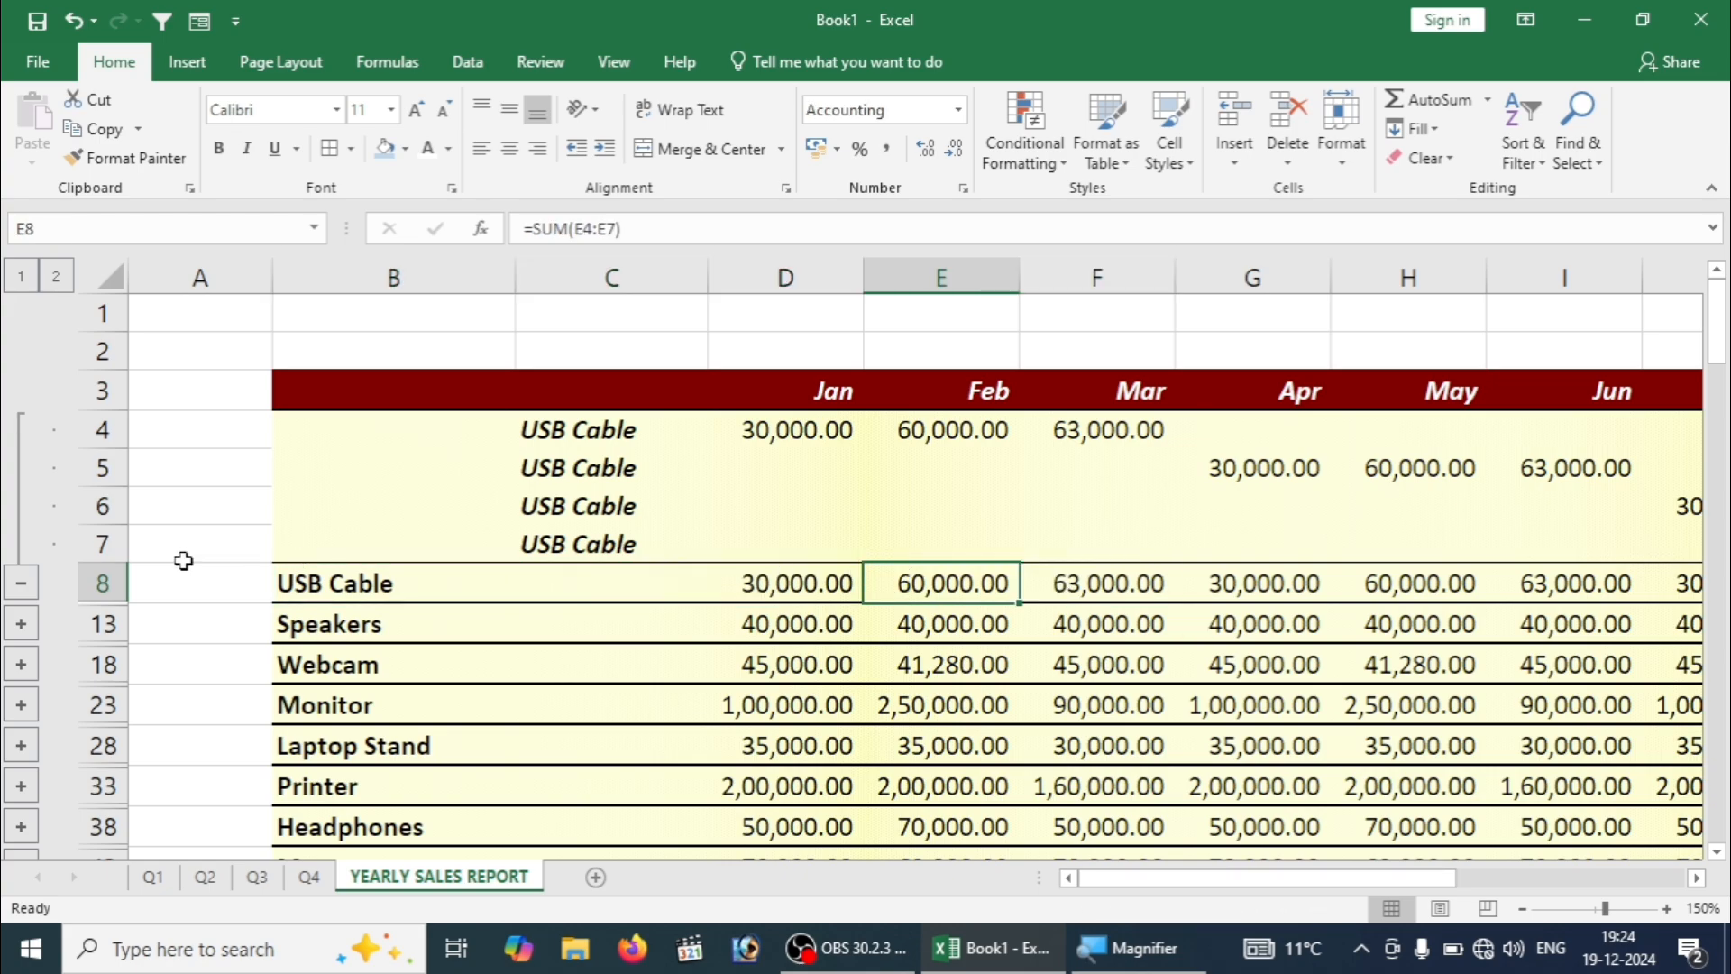
left_click(23, 584)
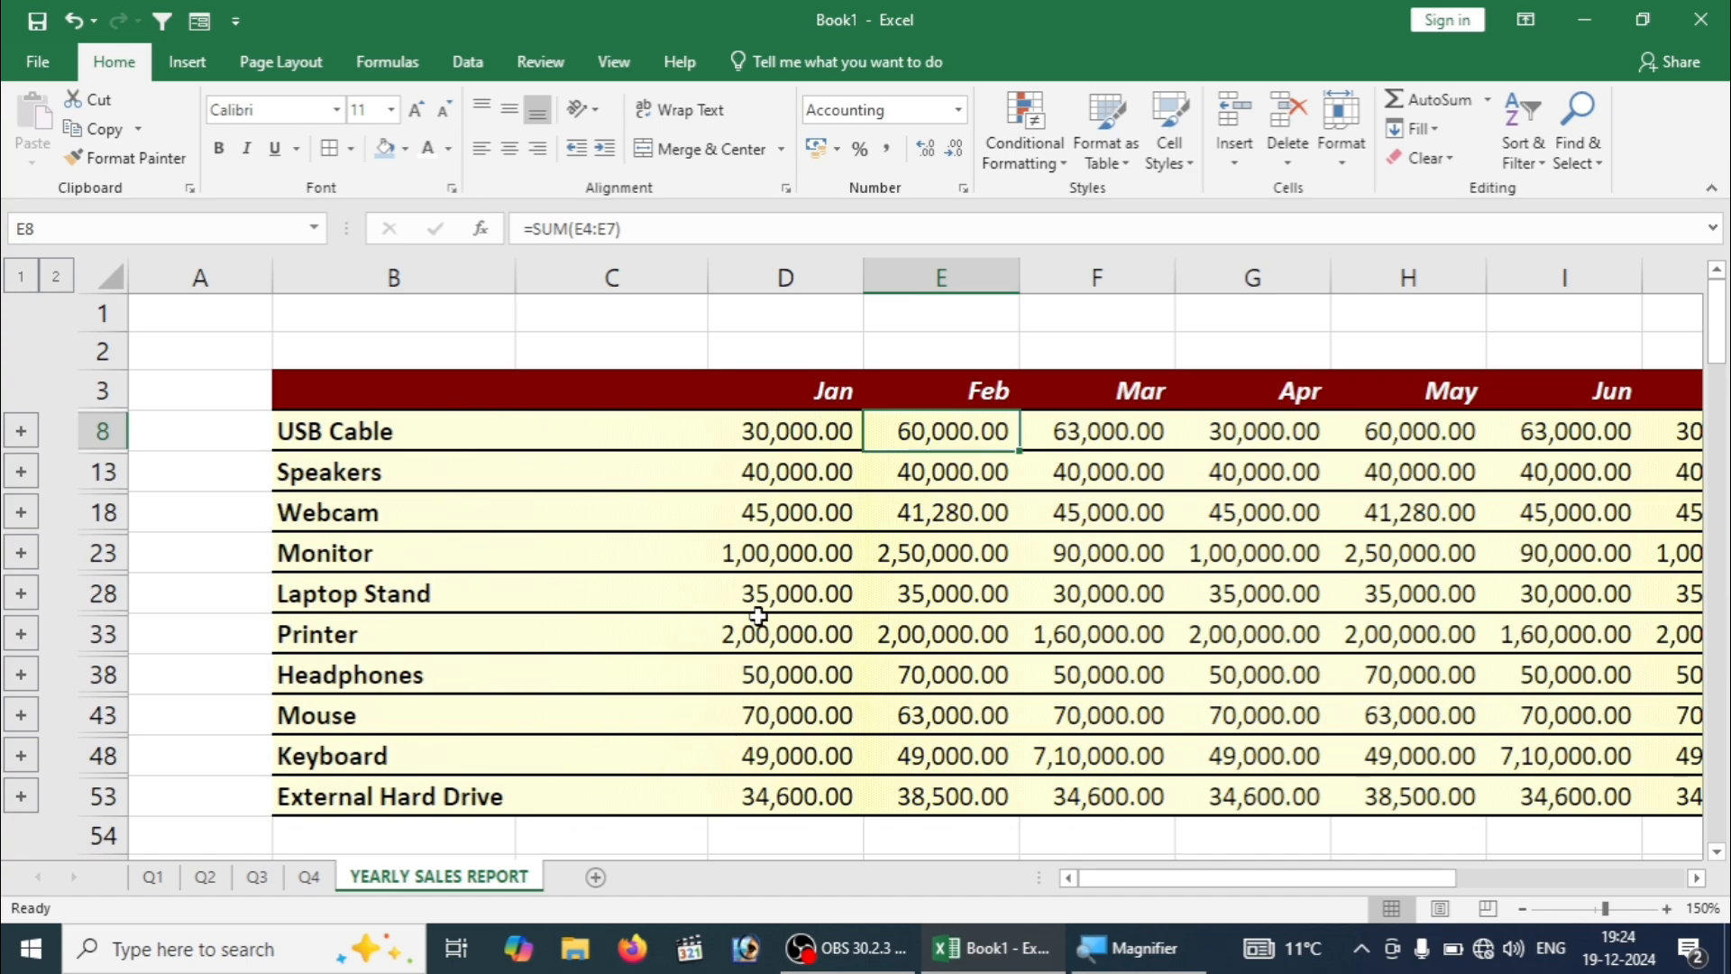
Step: Format B3:P53 as a table with headers, using the gold light style with a solid header row
left_click(475, 391)
left_click_drag(475, 391, 1339, 644)
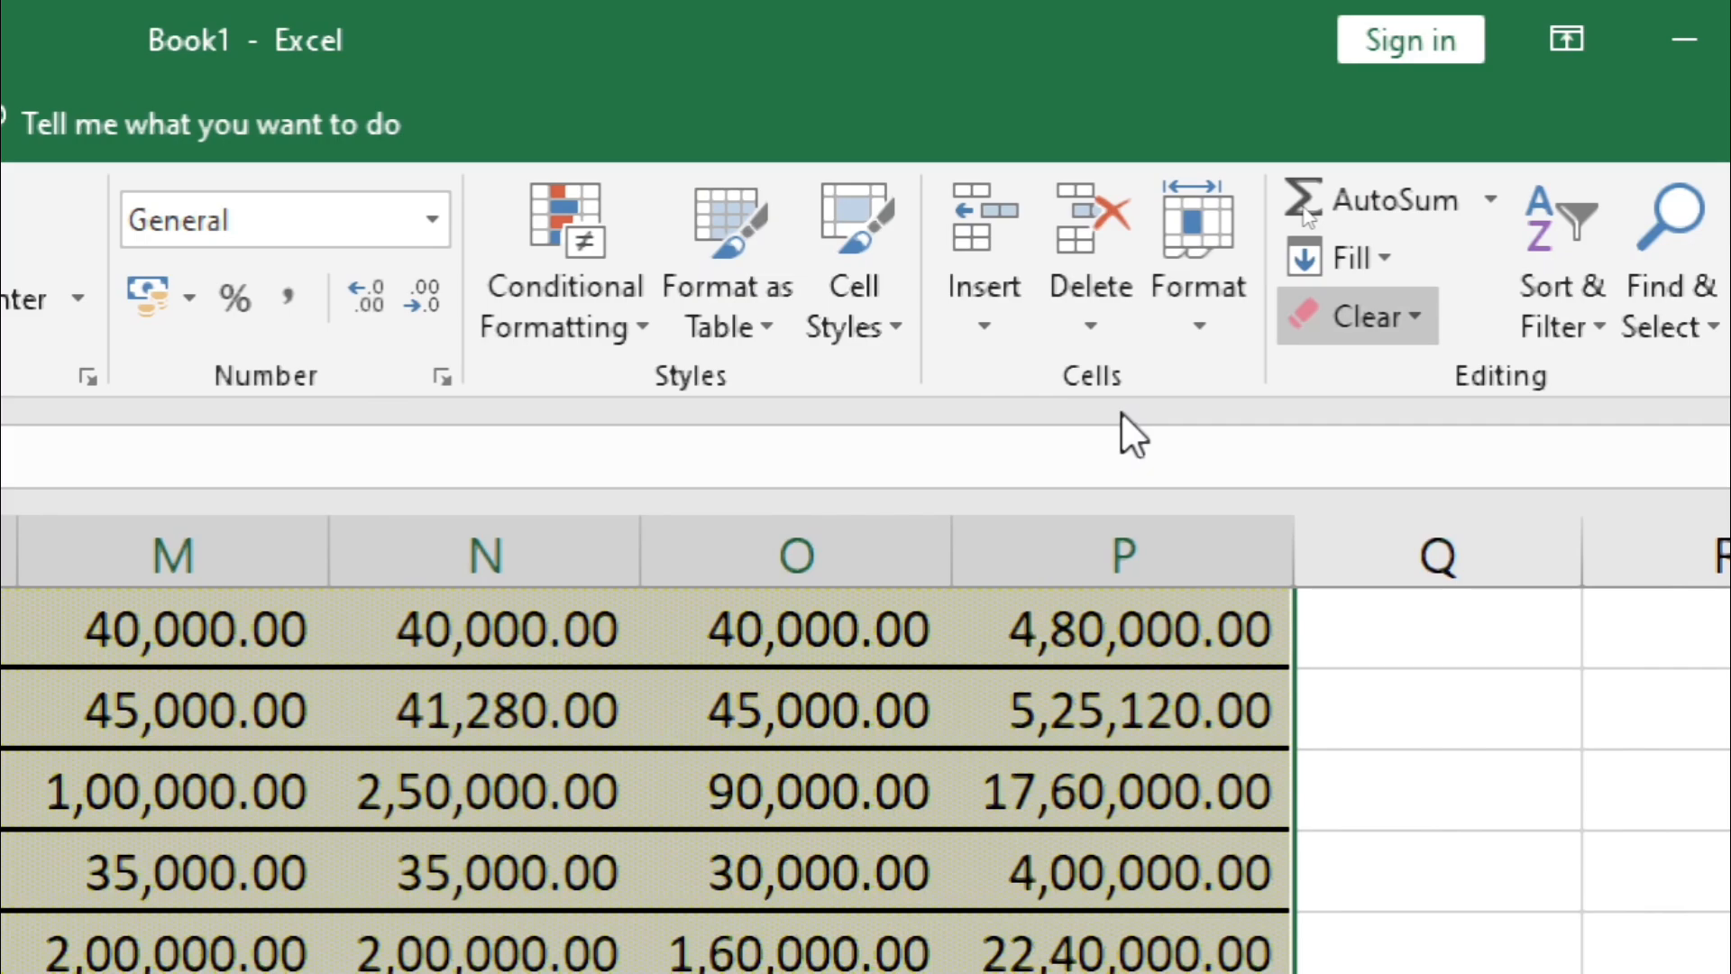
left_click(739, 335)
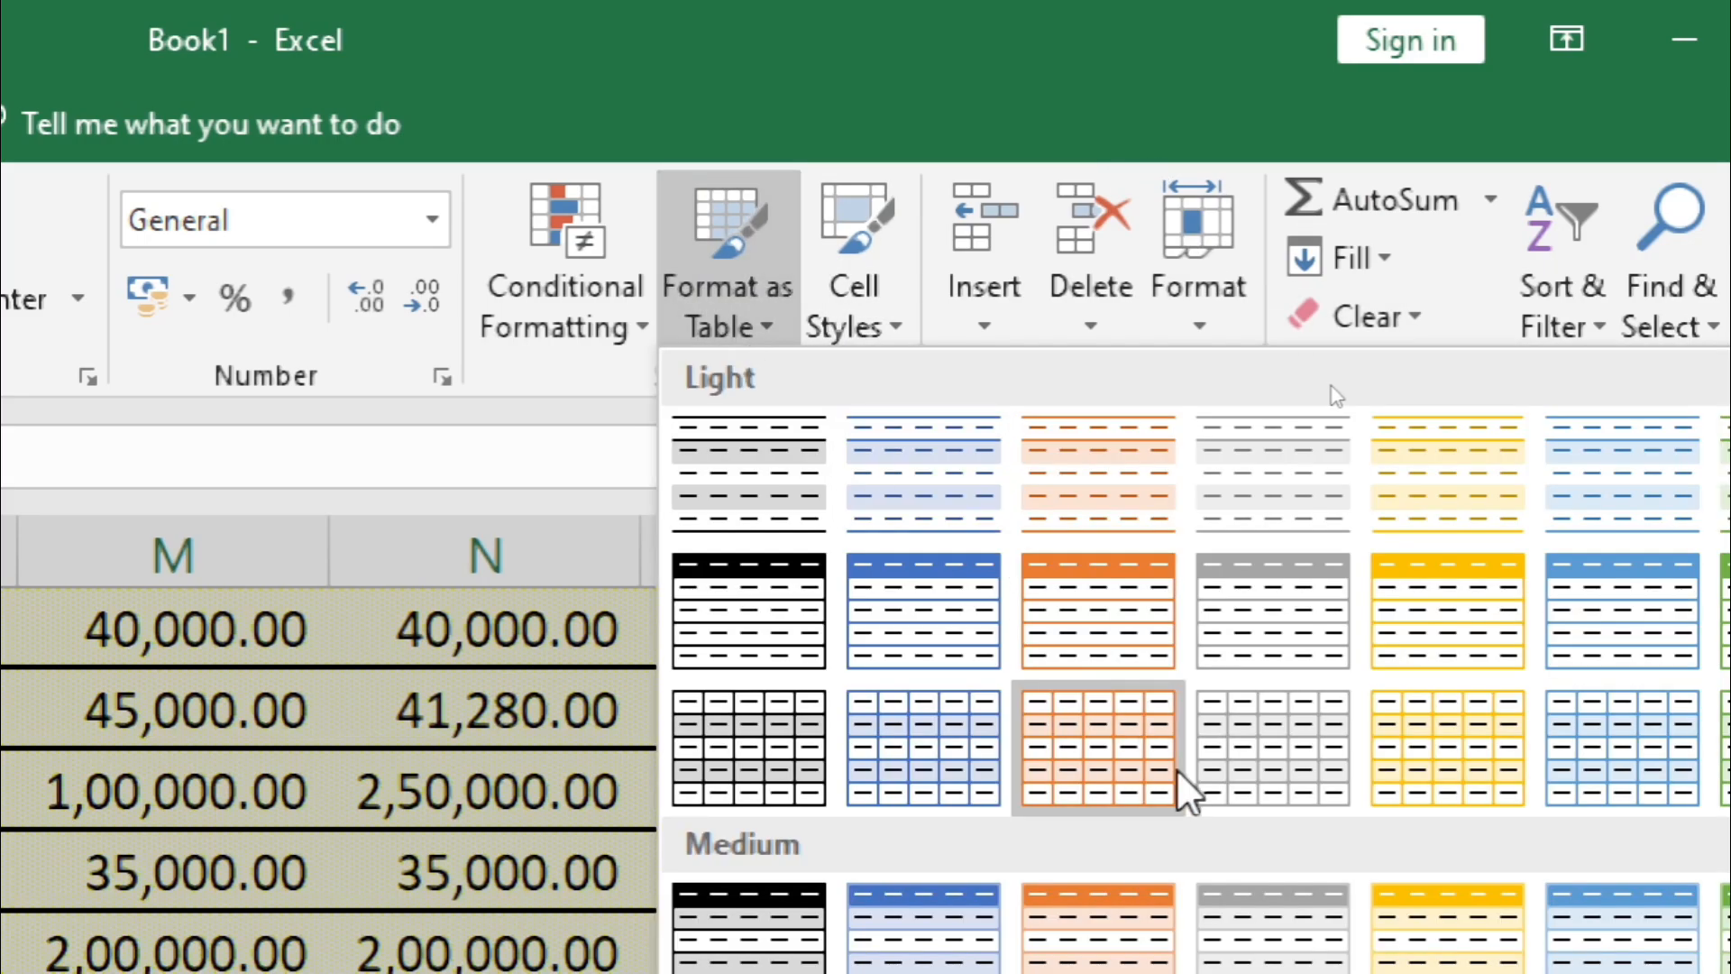
left_click(1450, 602)
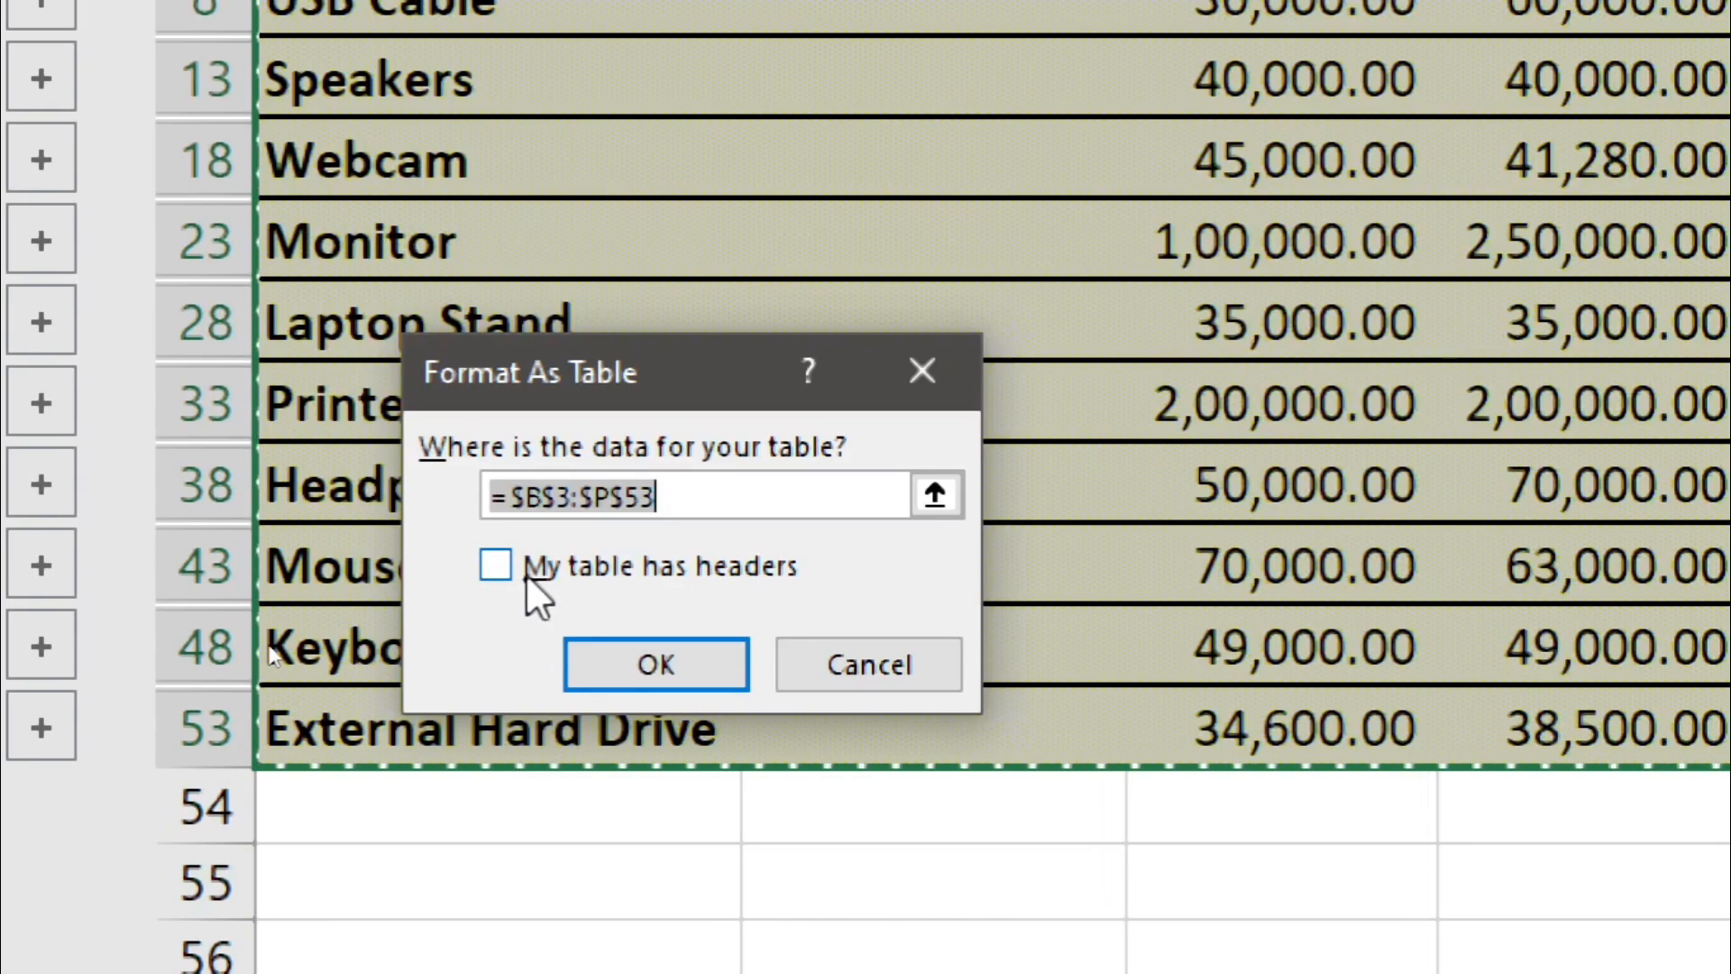
left_click(494, 564)
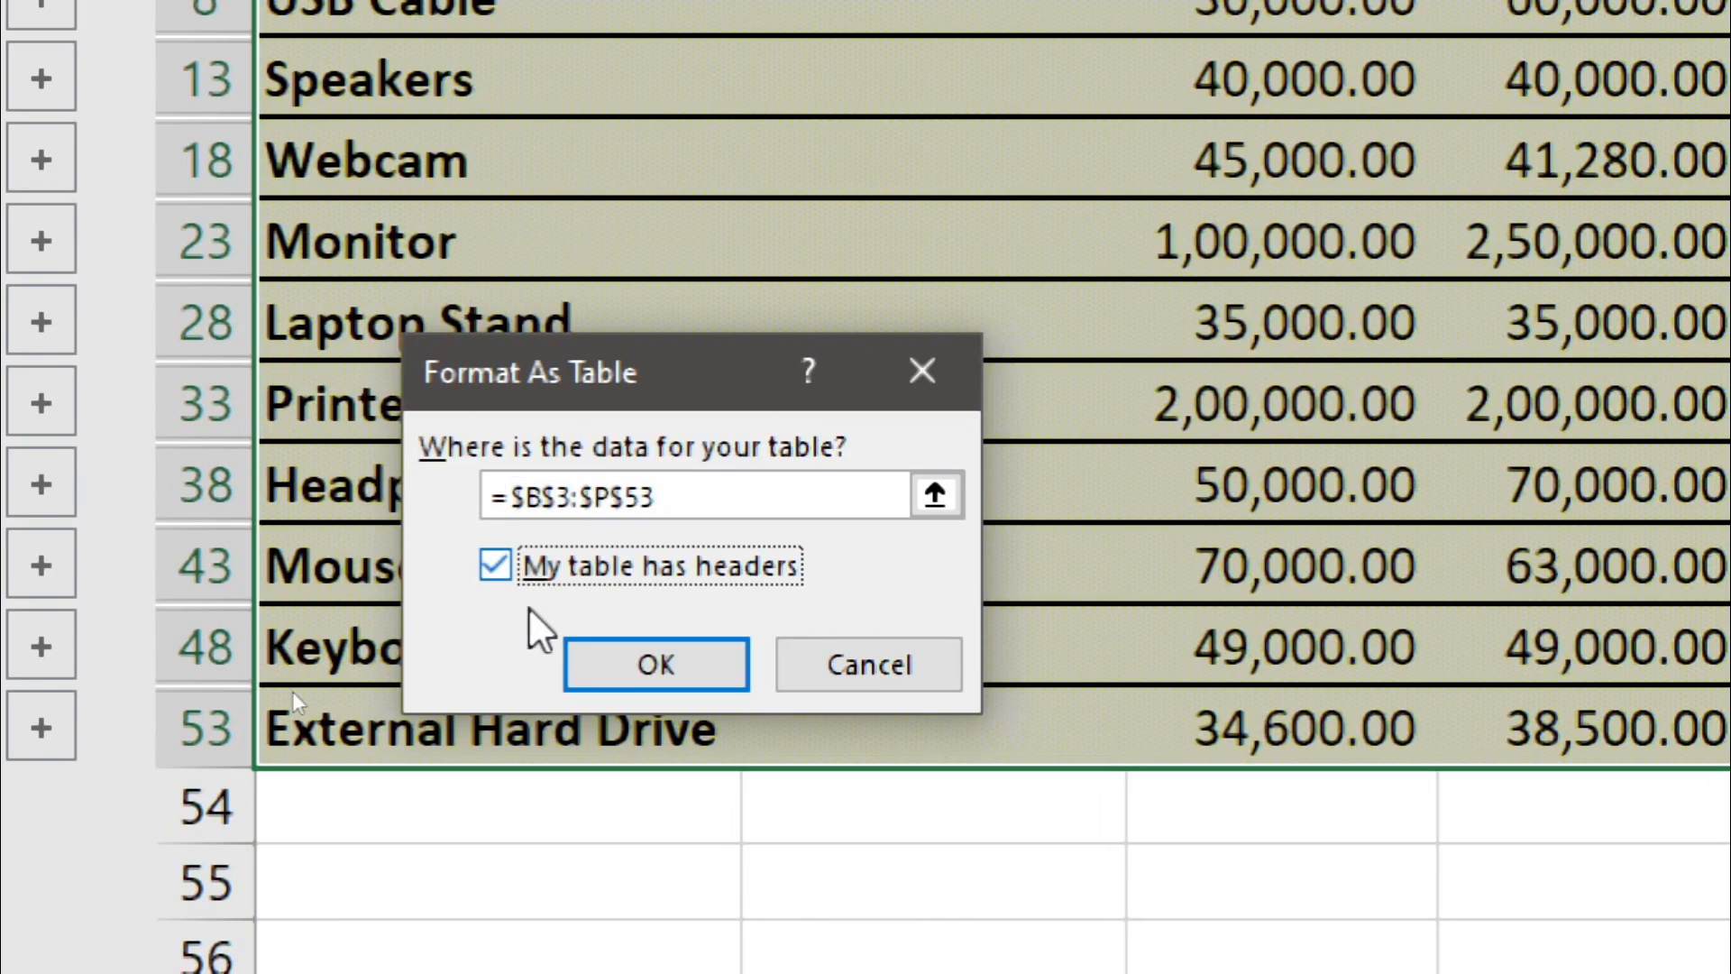
left_click(640, 678)
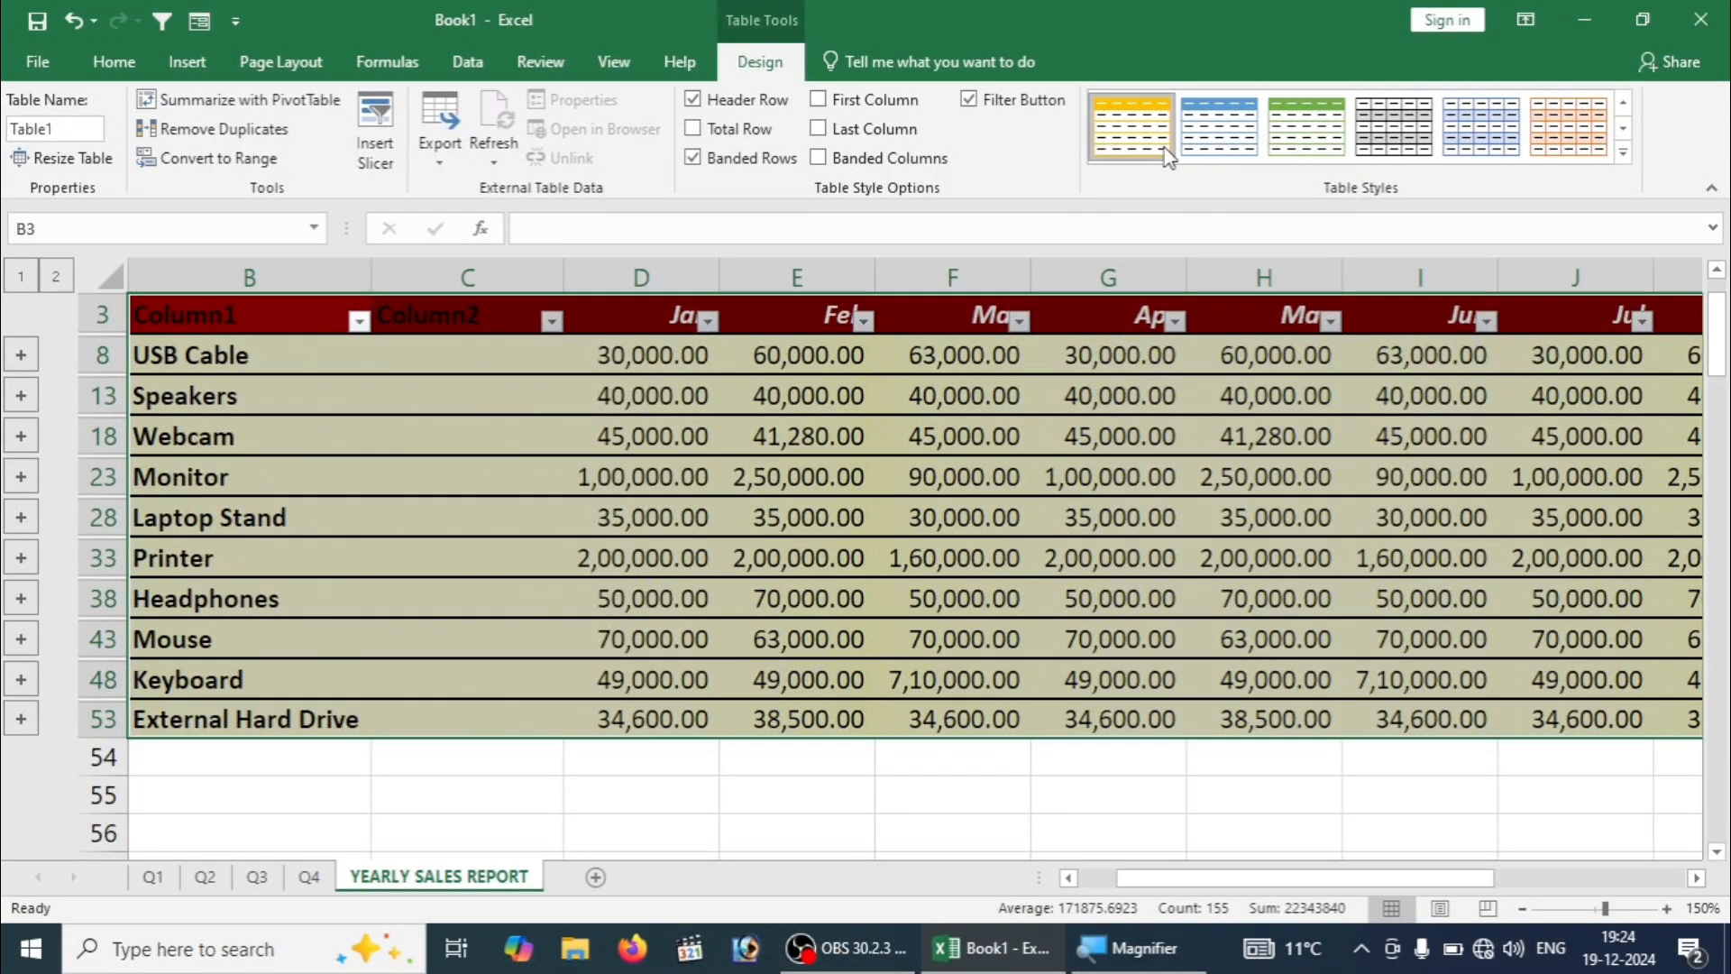
Step: Try Blue, Table Style Medium 9 on the table and switch to the orange medium style of the same design
left_click(1166, 153)
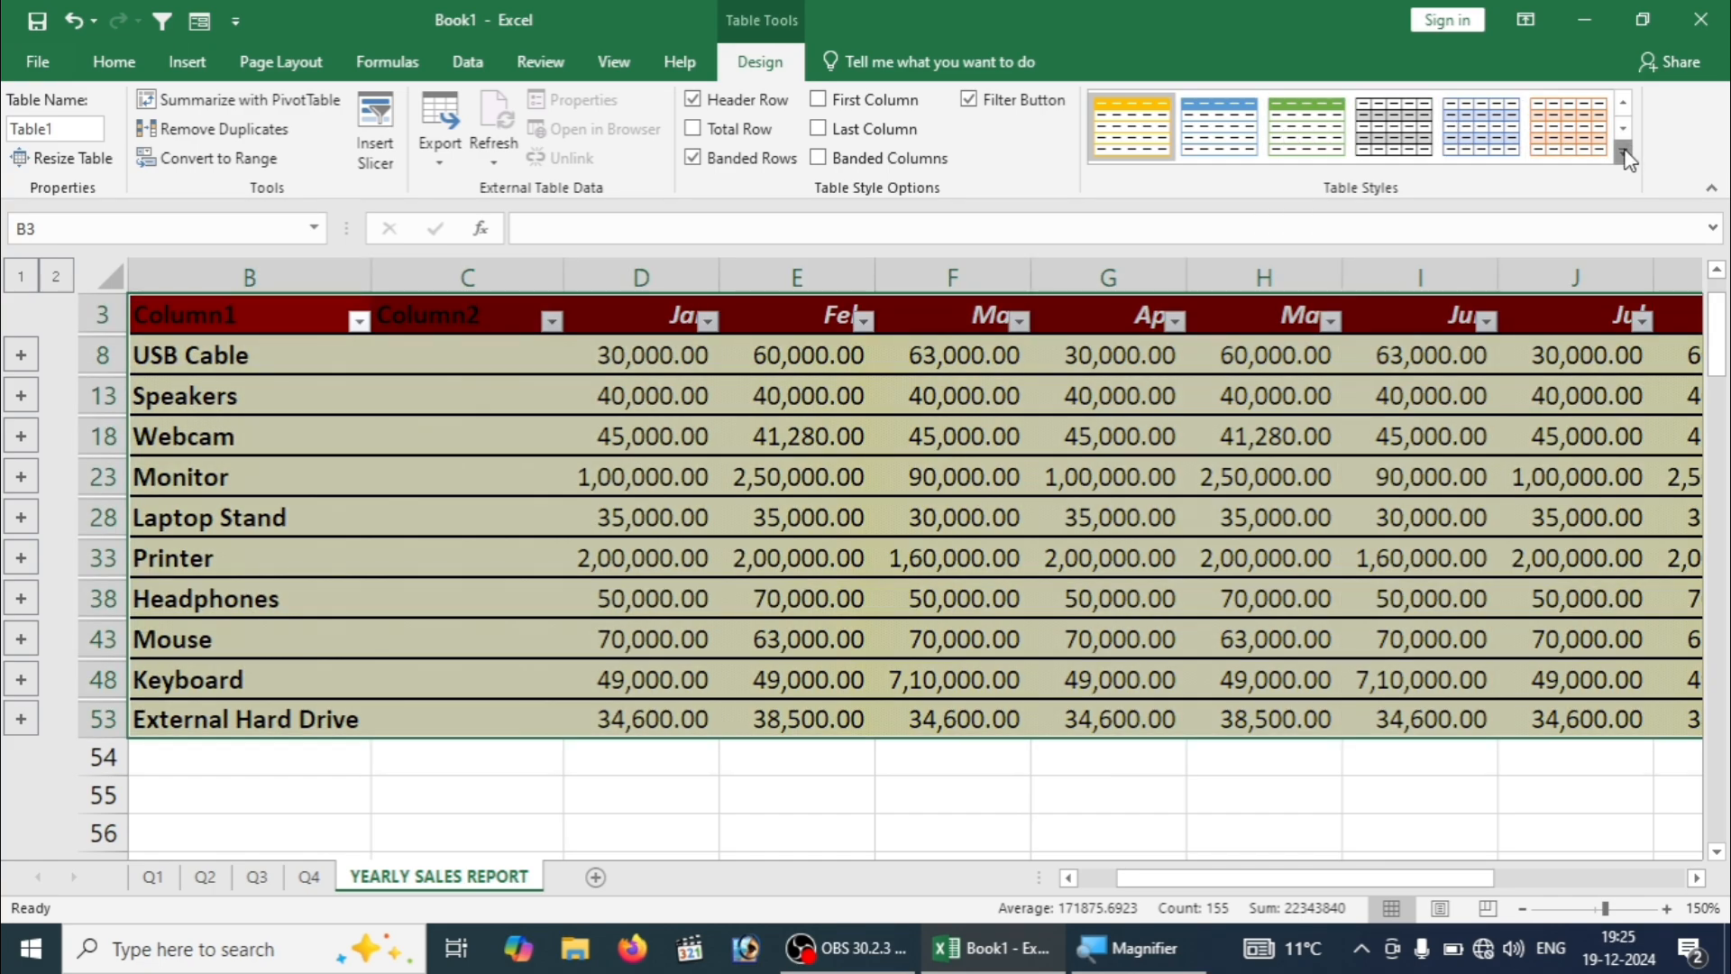
left_click(1625, 155)
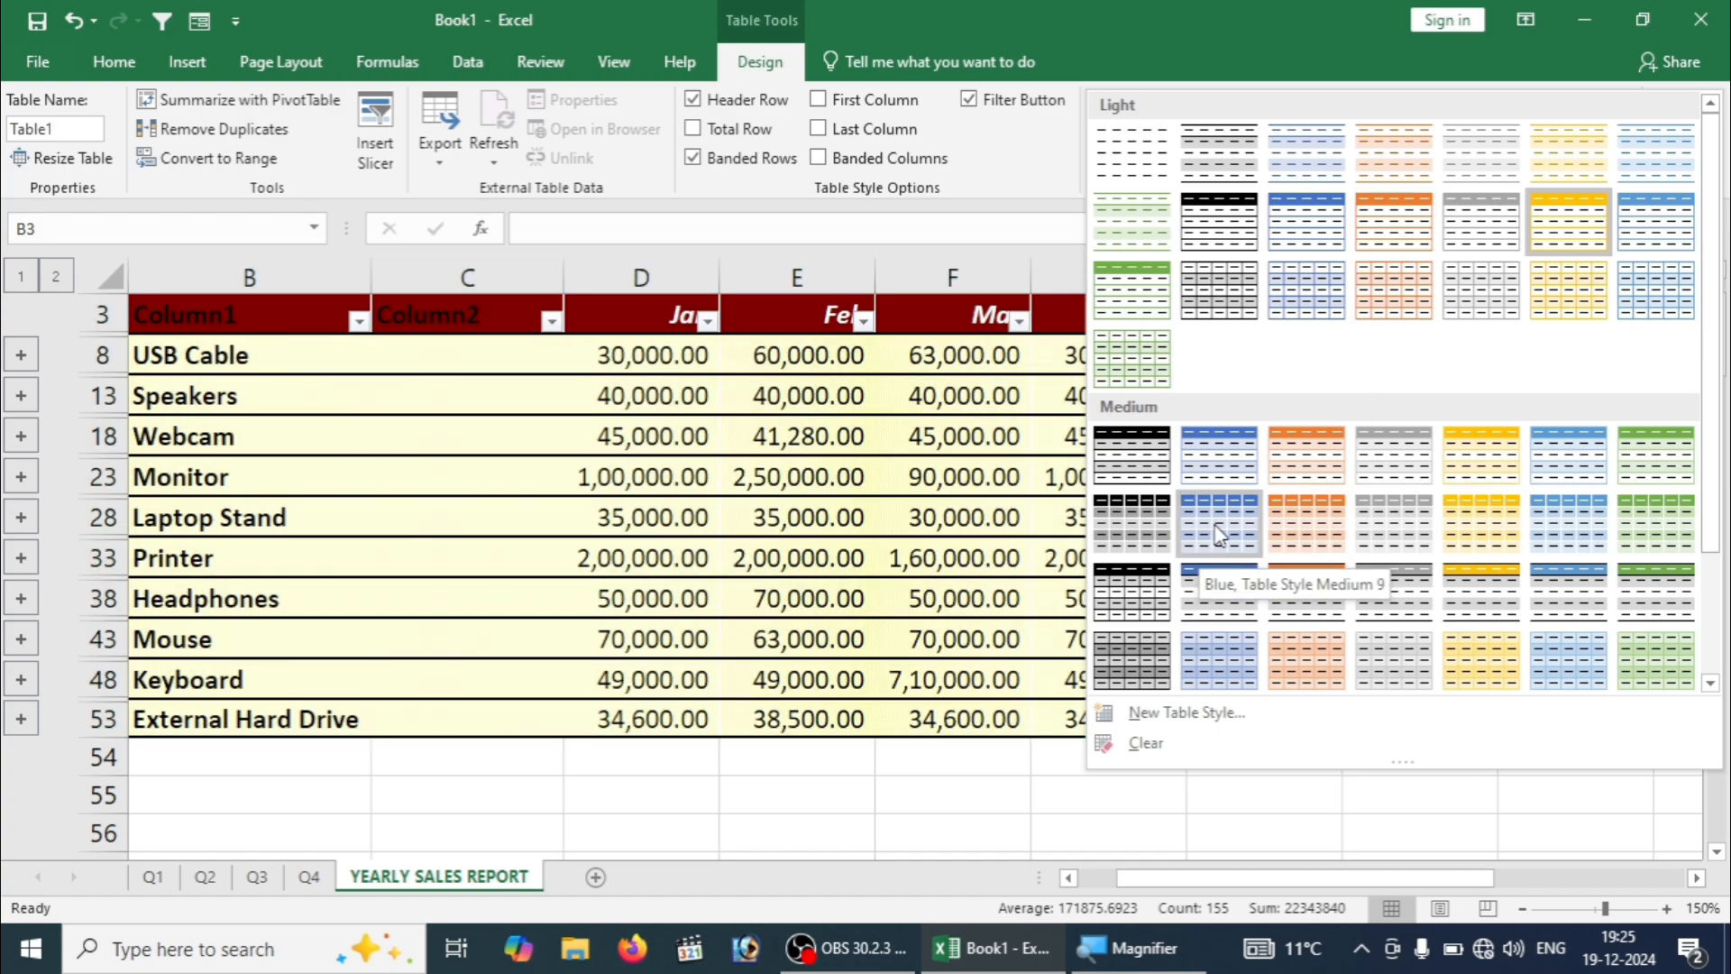
left_click(1217, 534)
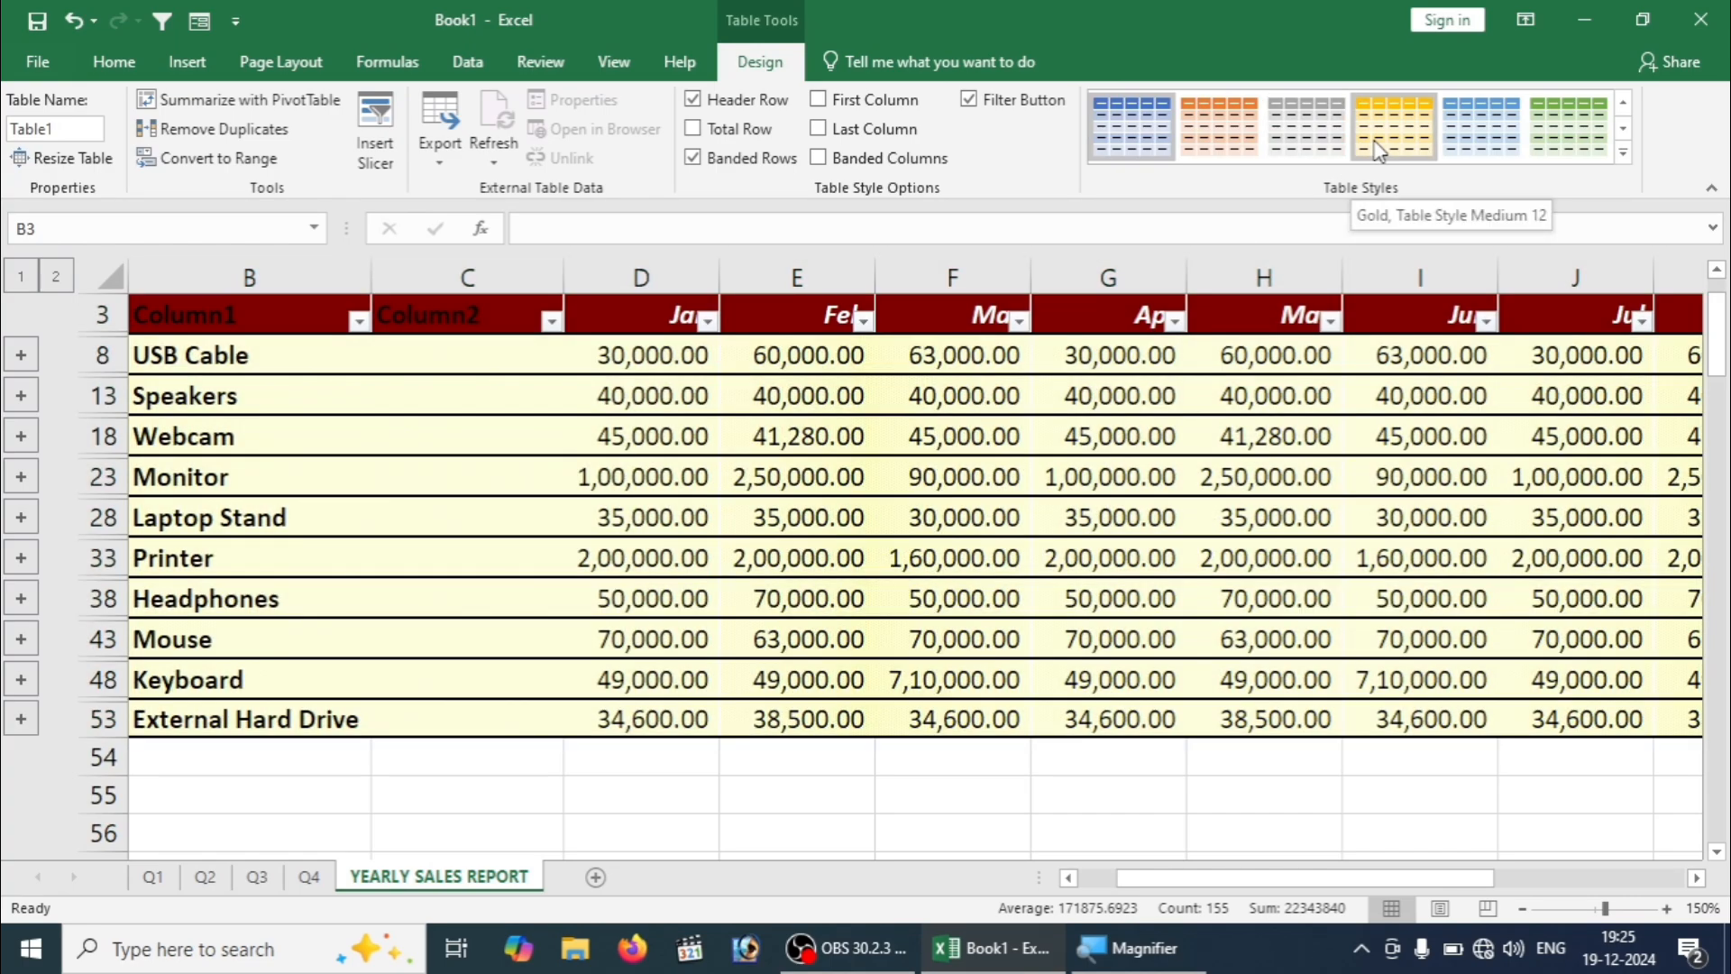
left_click(1377, 148)
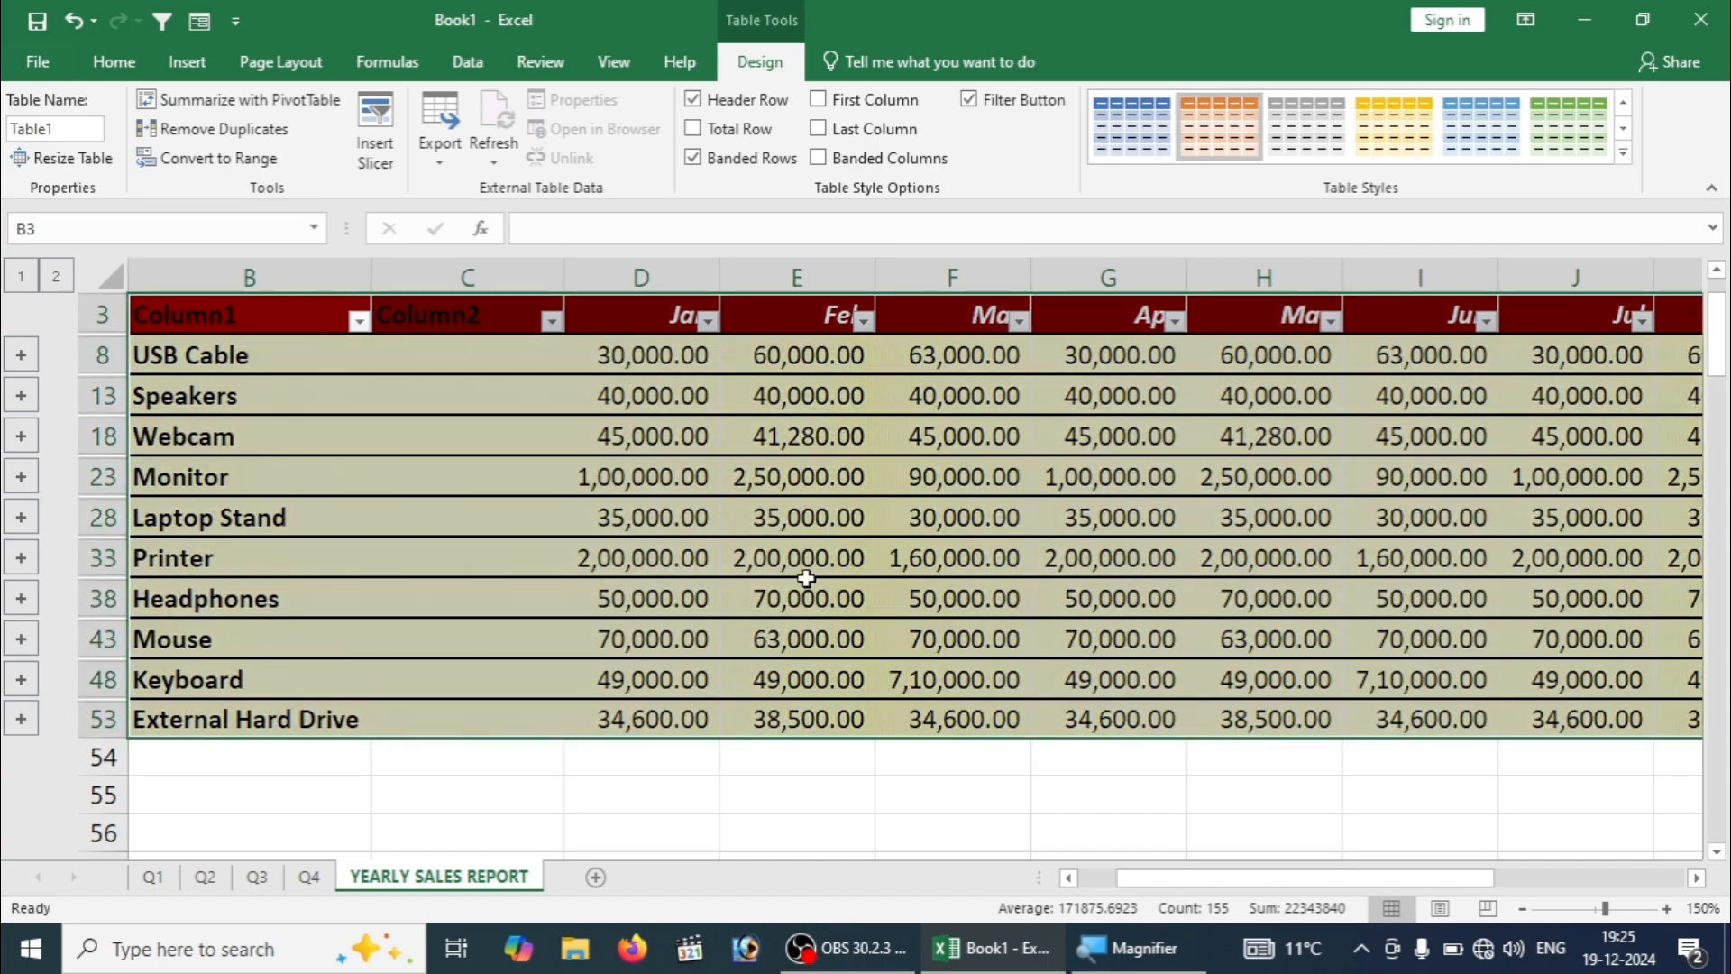
left_click(468, 811)
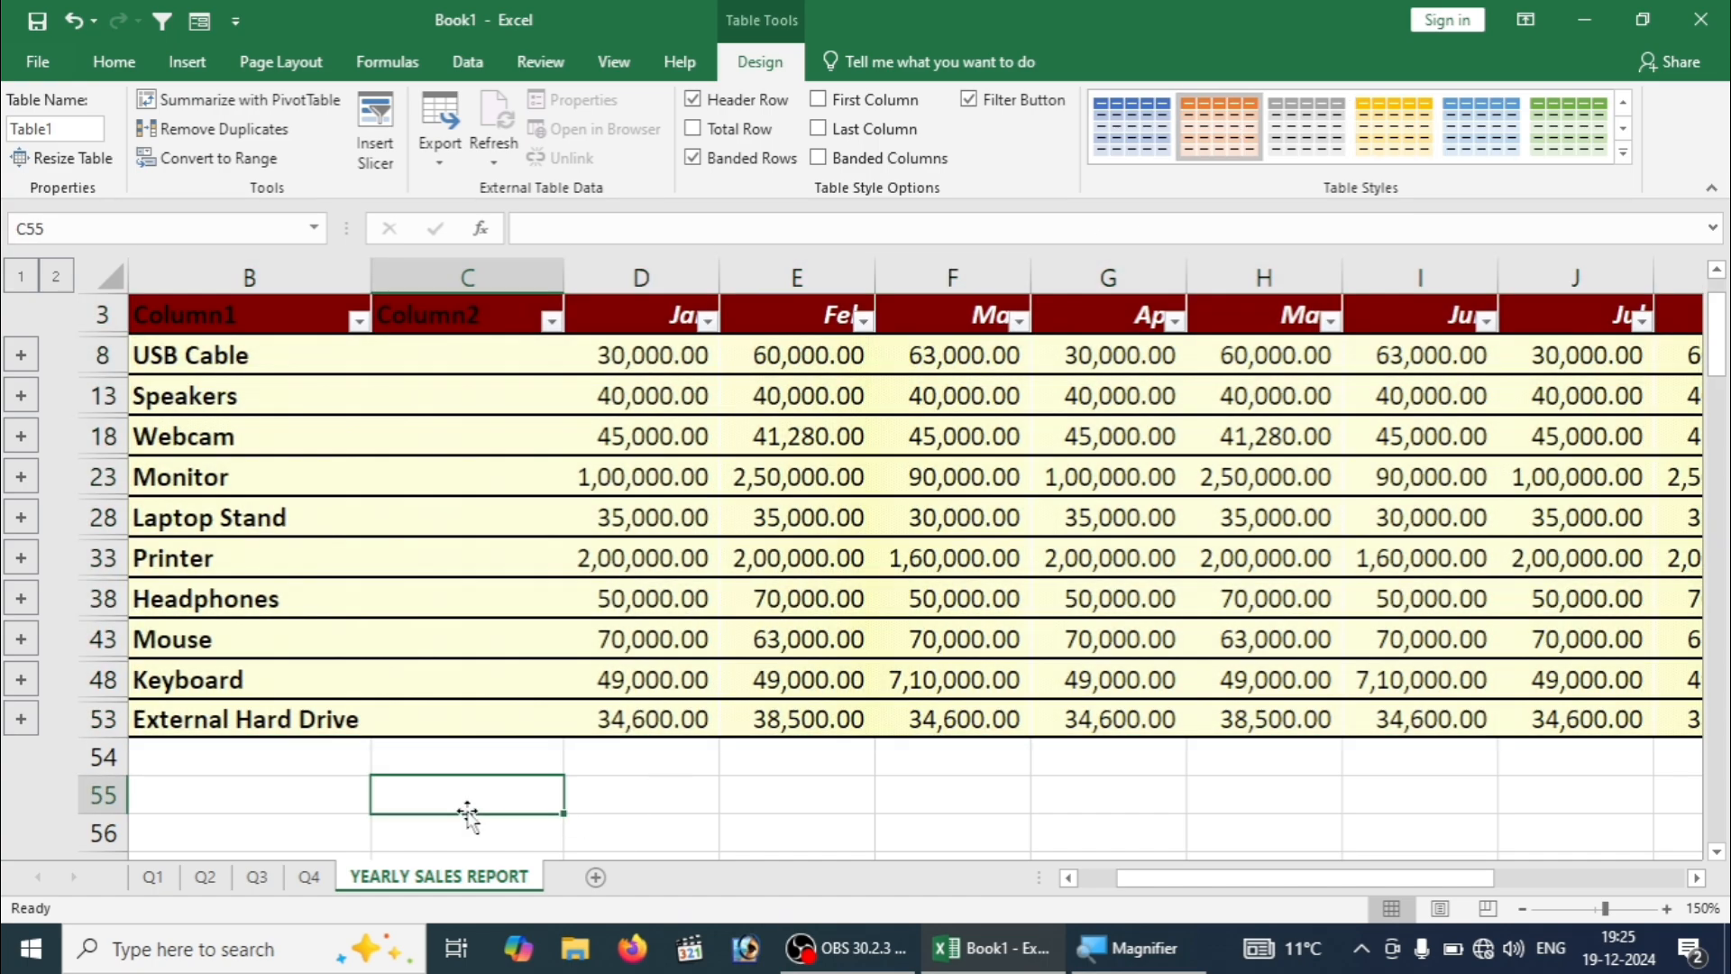
left_click(456, 510)
Step: Apply the Colorful 1 AutoFormat style to the whole consolidated table B3:P53
left_click(260, 316)
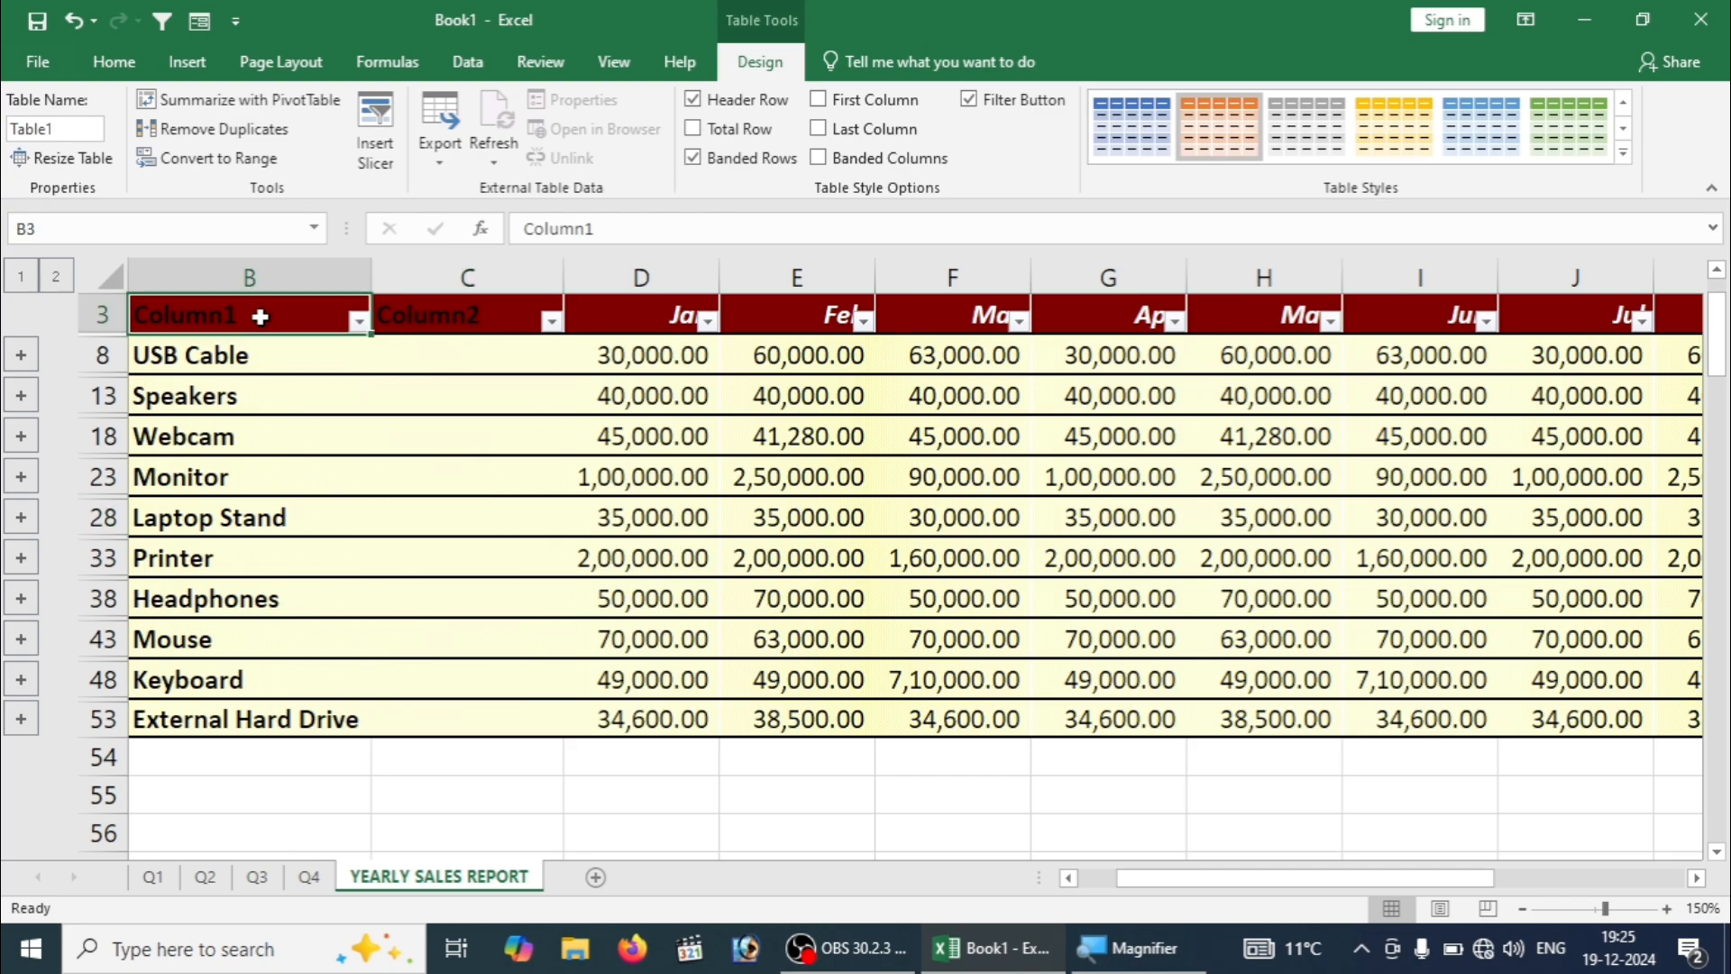
key("ctrl+shift+End")
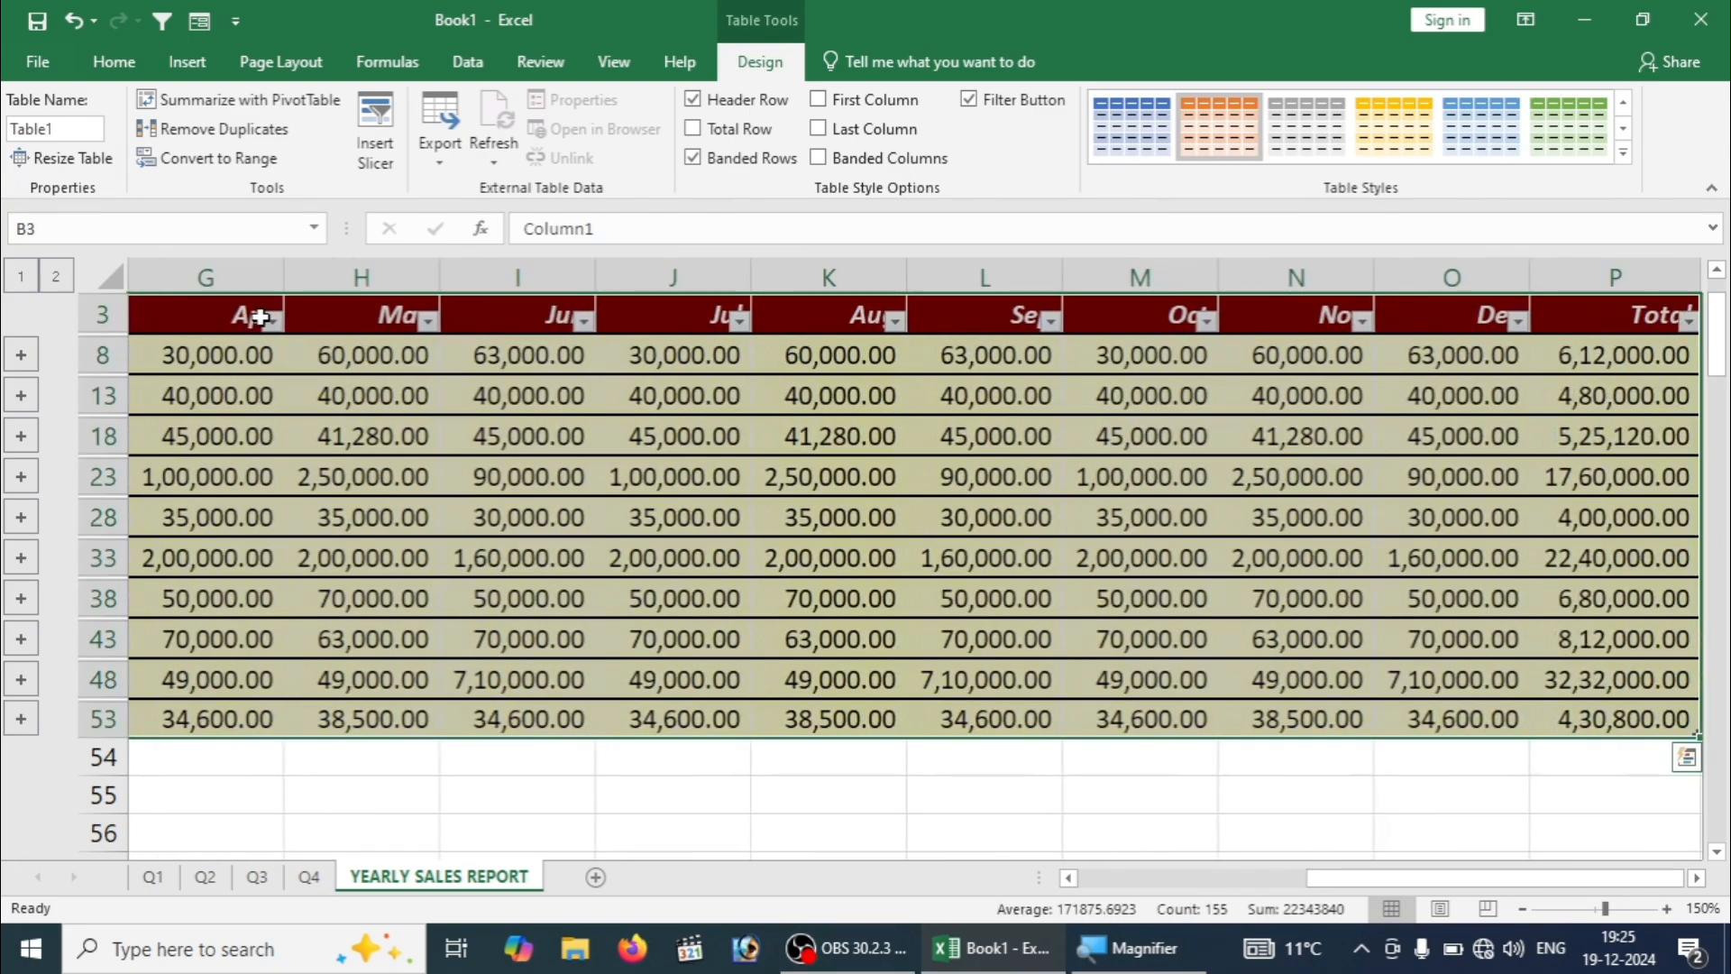
key("alt")
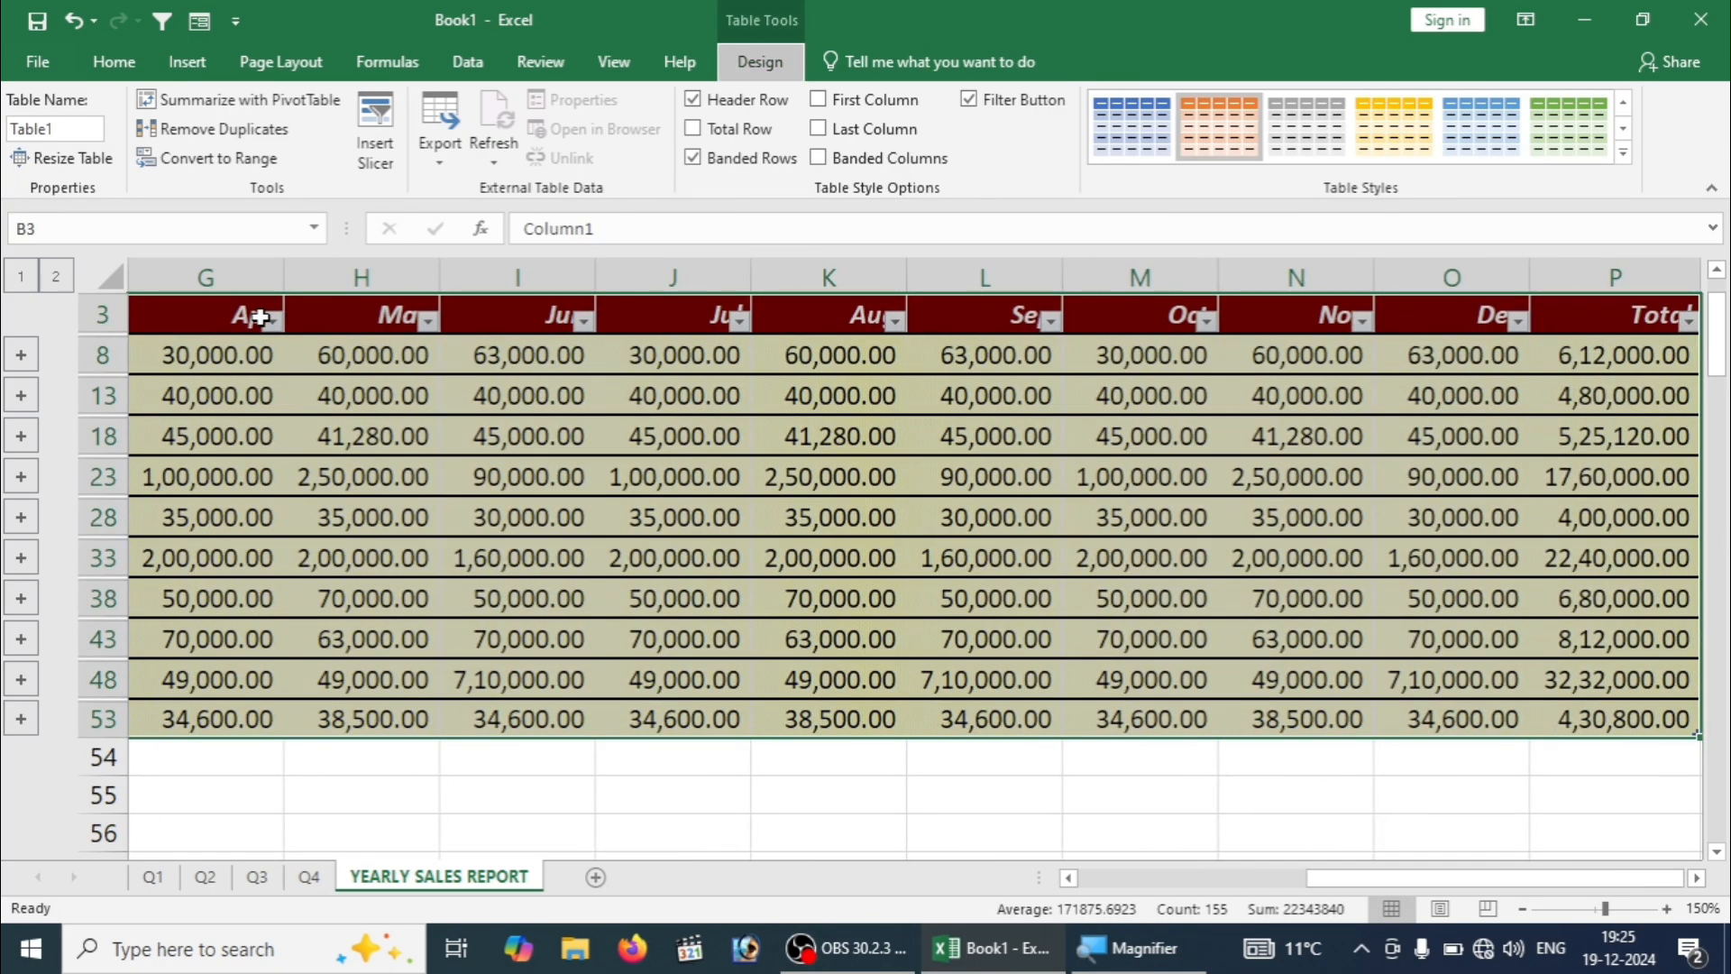
key("o")
key("a")
left_click(178, 590)
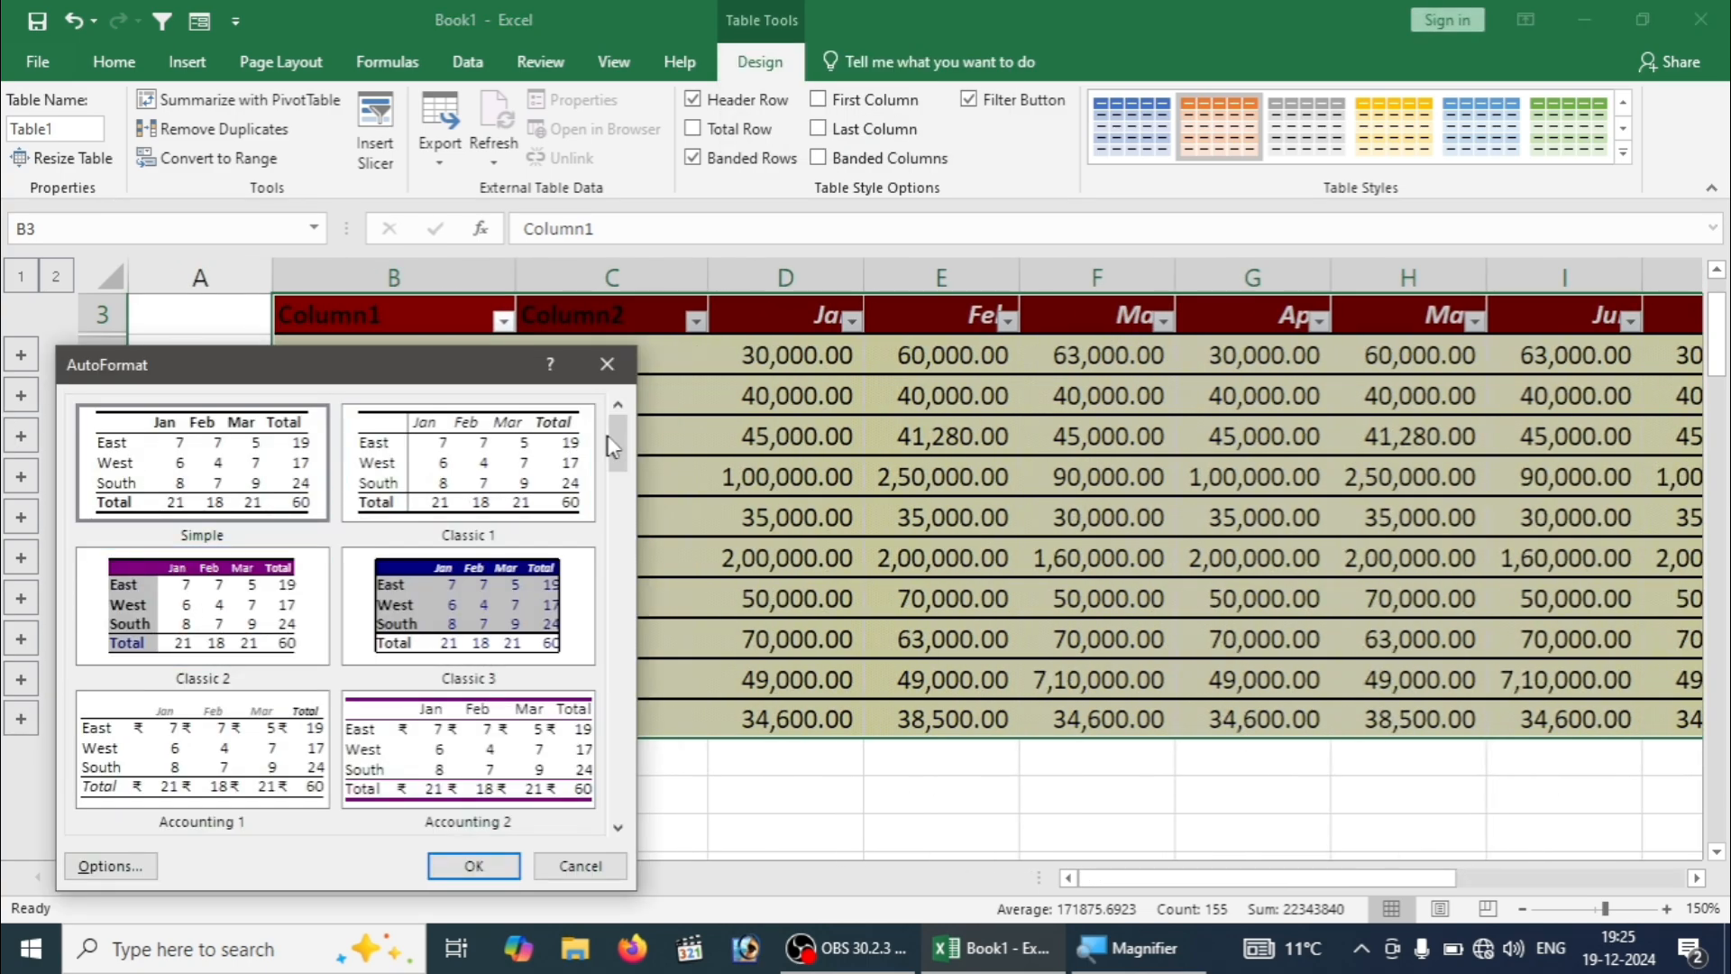
left_click_drag(618, 437, 624, 604)
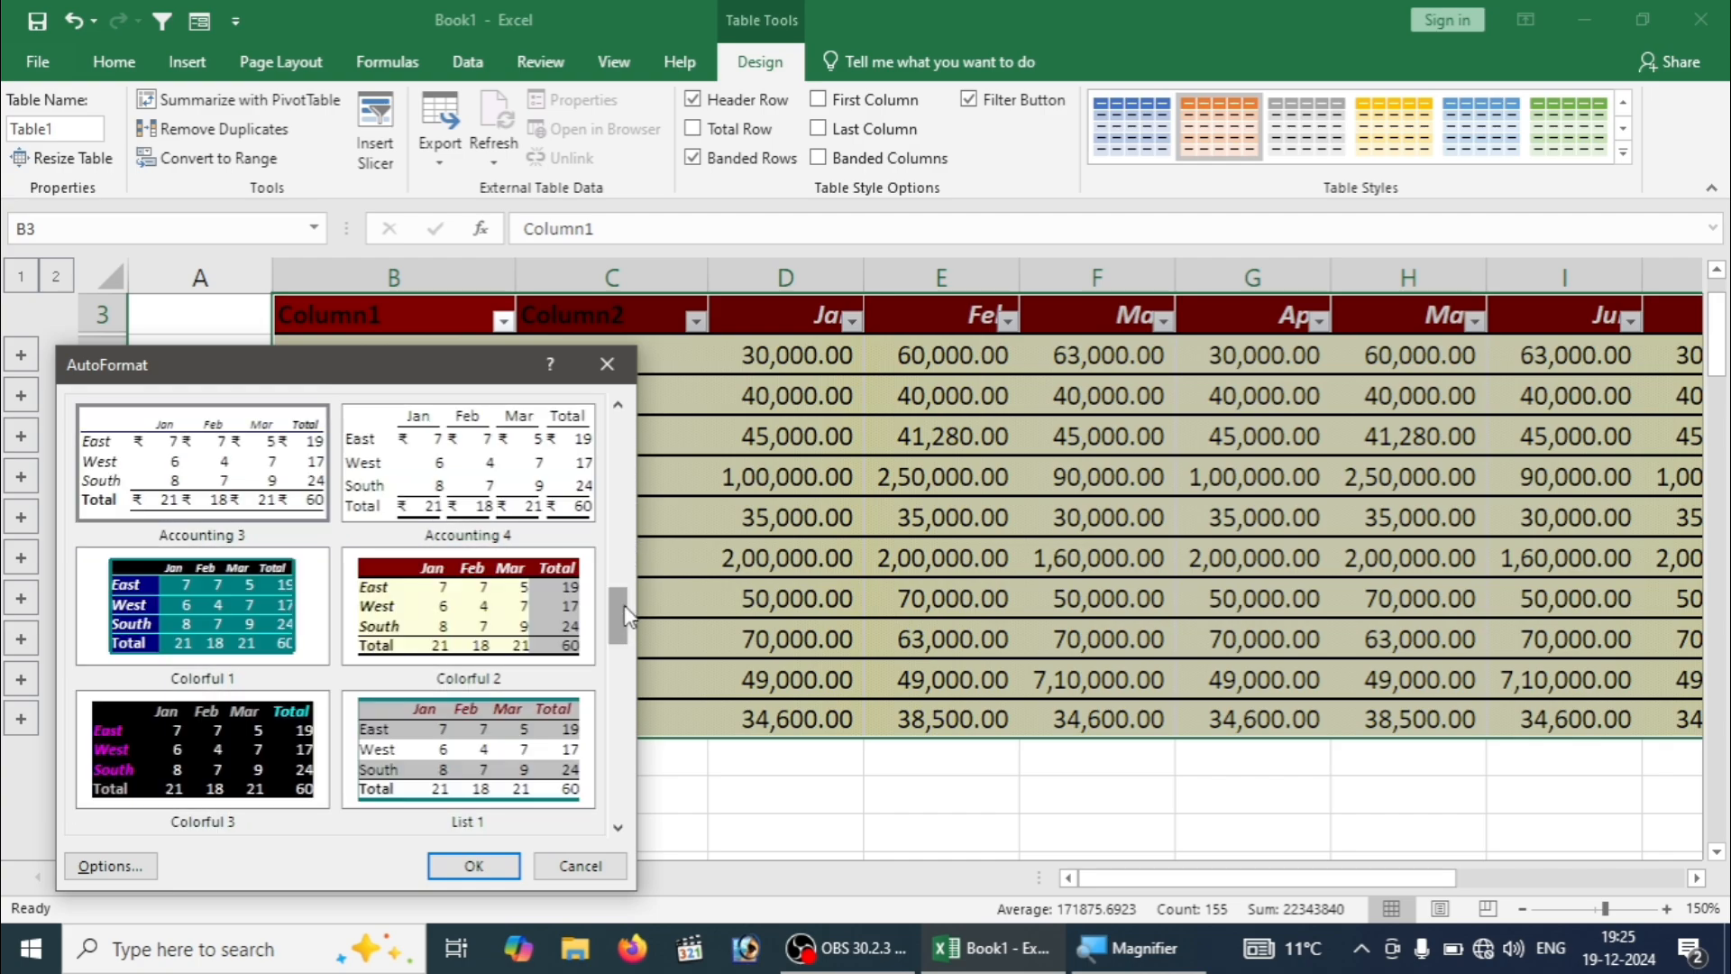
left_click(262, 582)
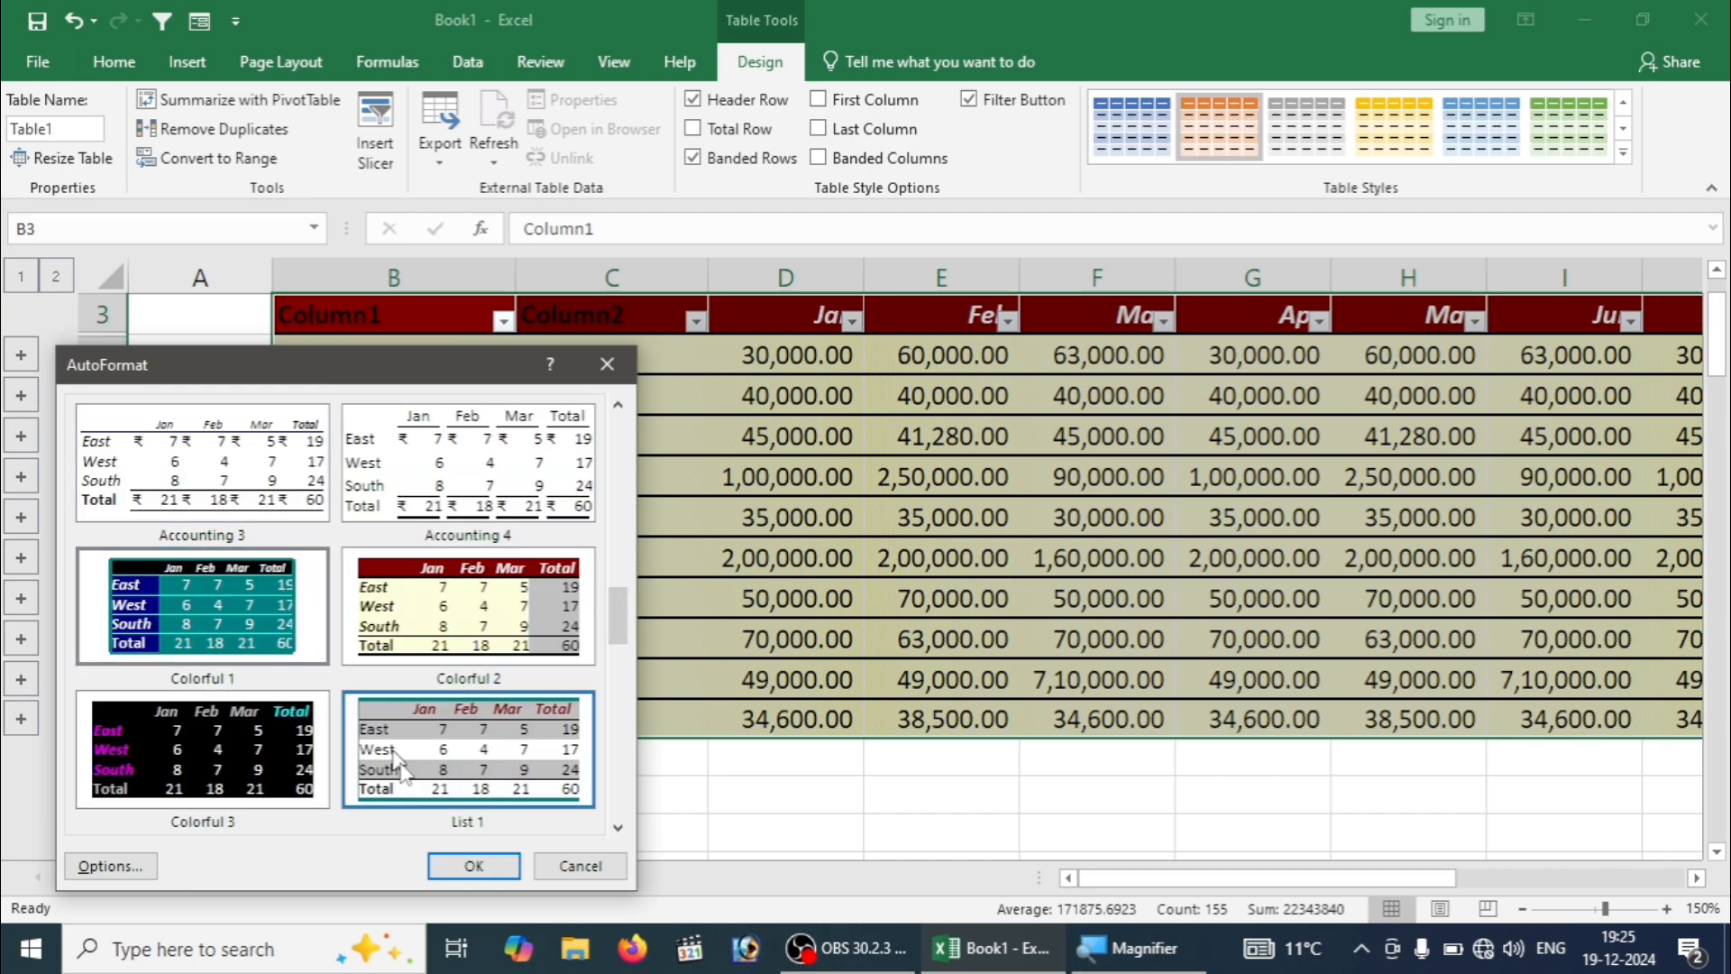
left_click(467, 868)
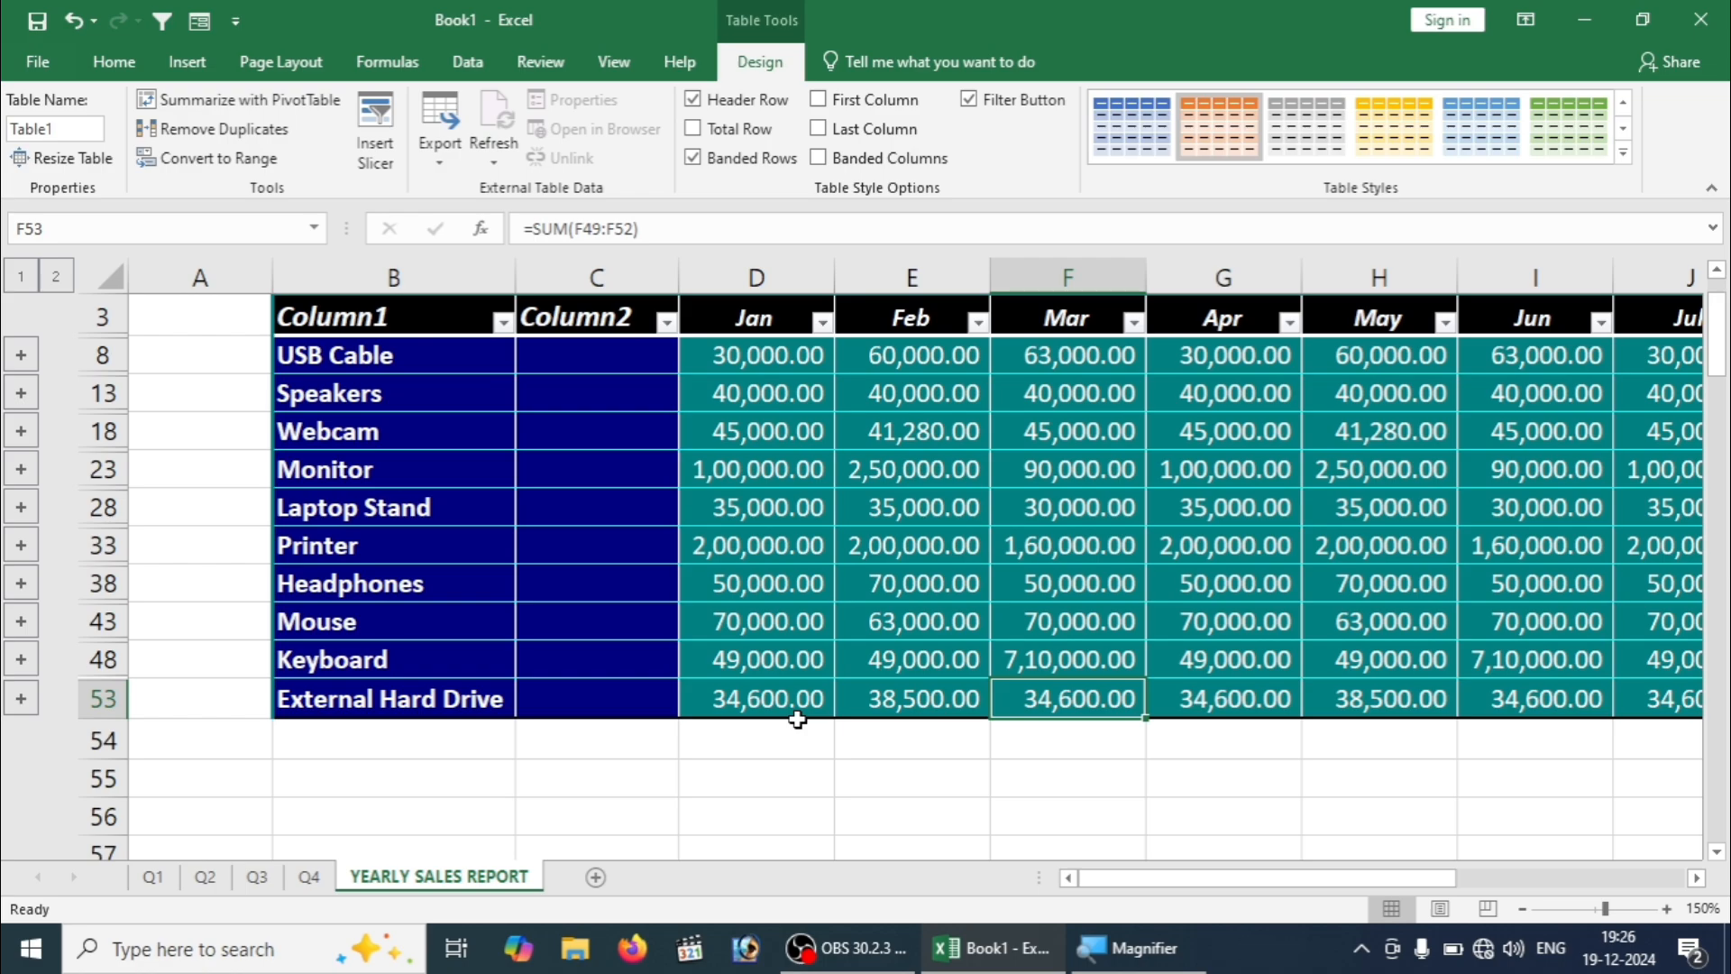
Step: Review the restyled table along row 53, across the months to the Total column and back to Feb
key("Right")
key("Right")
key("Right")
key("Right")
key("Right")
key("Right")
key("Right")
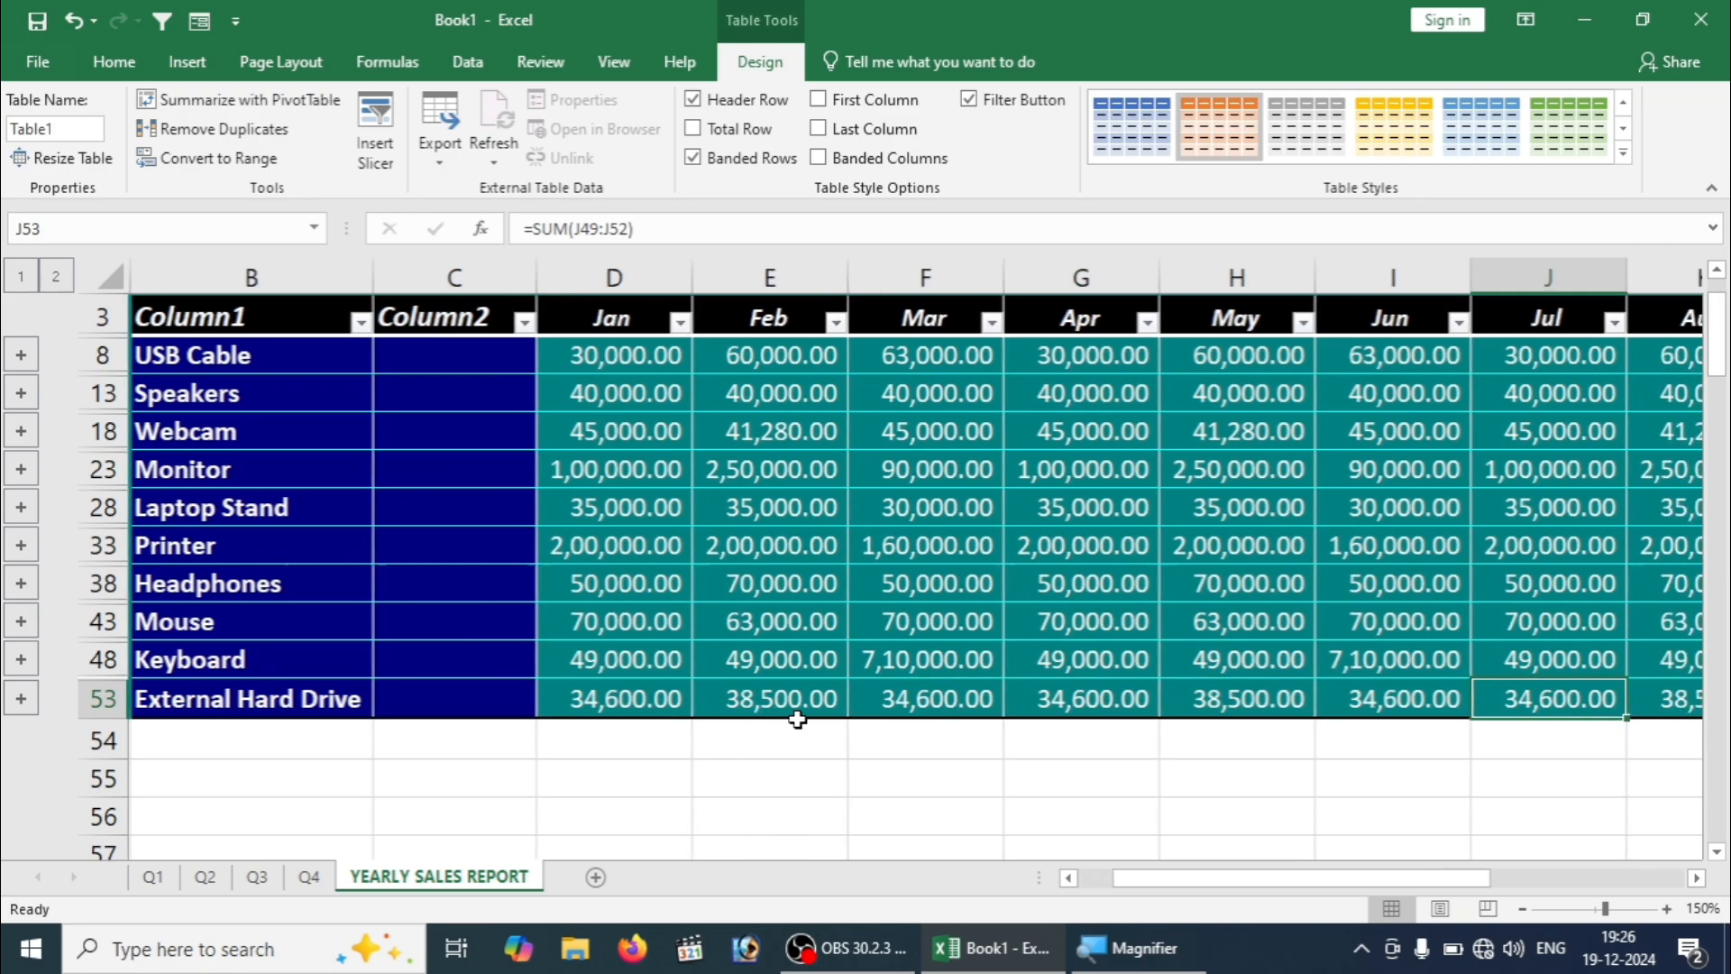
key("Right")
key("Right")
key("Right")
key("Right")
key("Right")
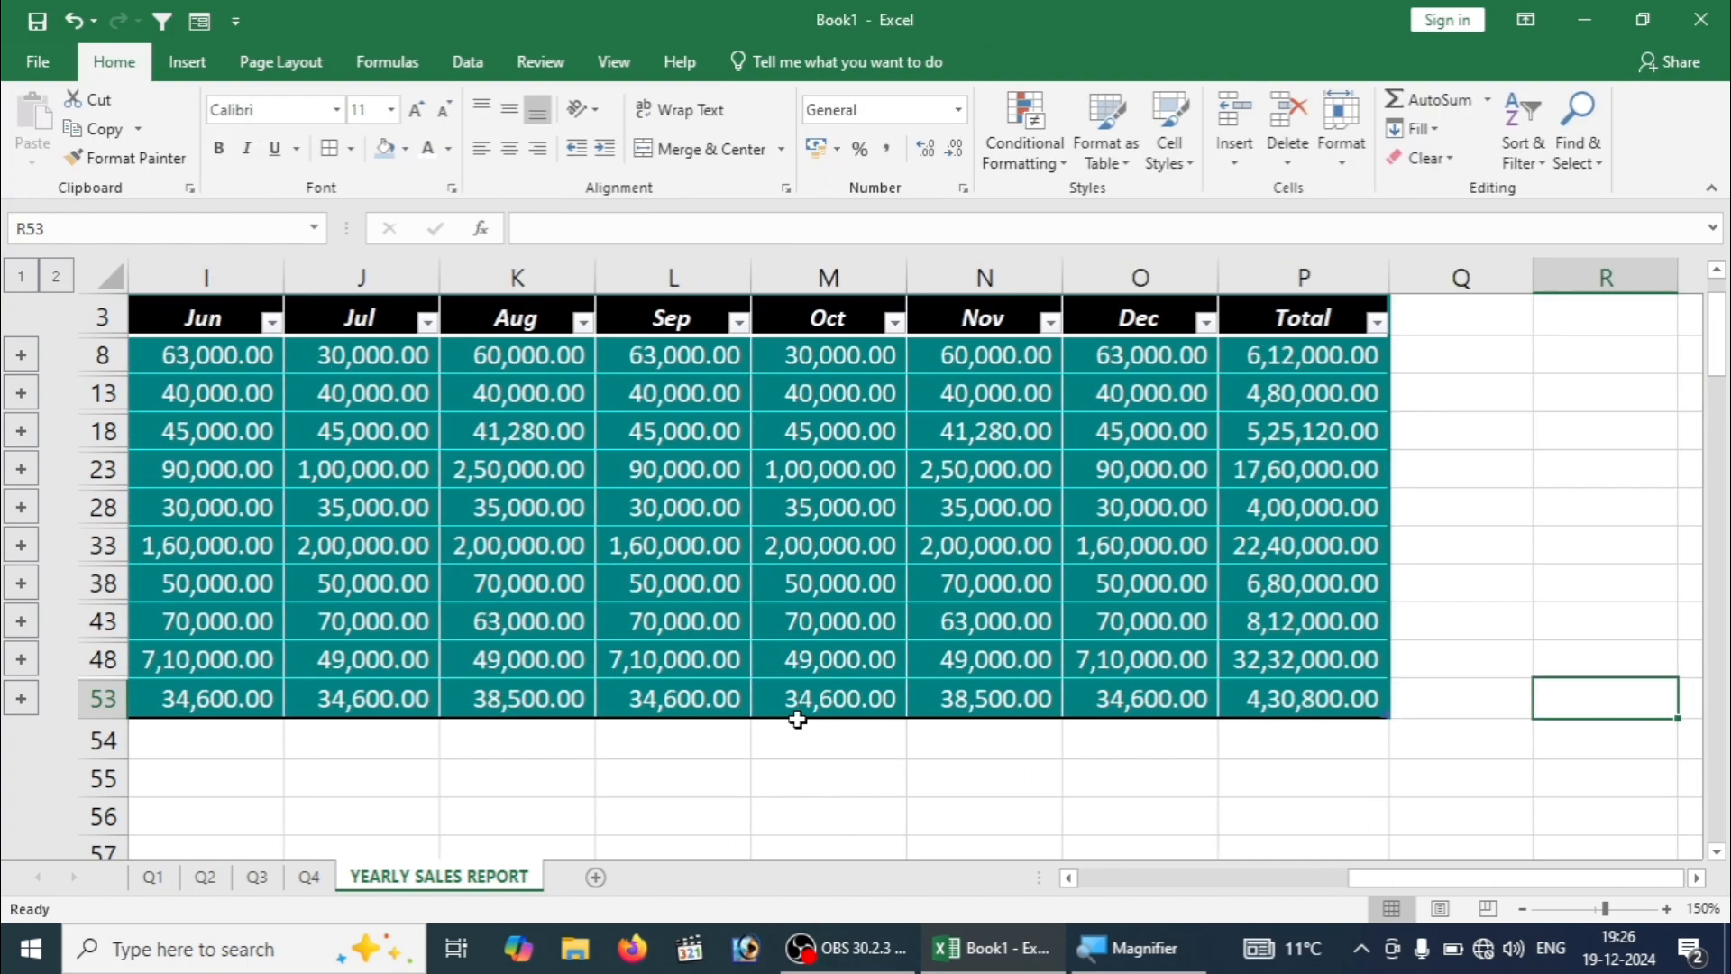
key("Left")
key("Left")
key("Left")
key("Left")
key("Left")
key("Left")
key("Left")
key("Left")
key("Left")
key("Left")
key("Left")
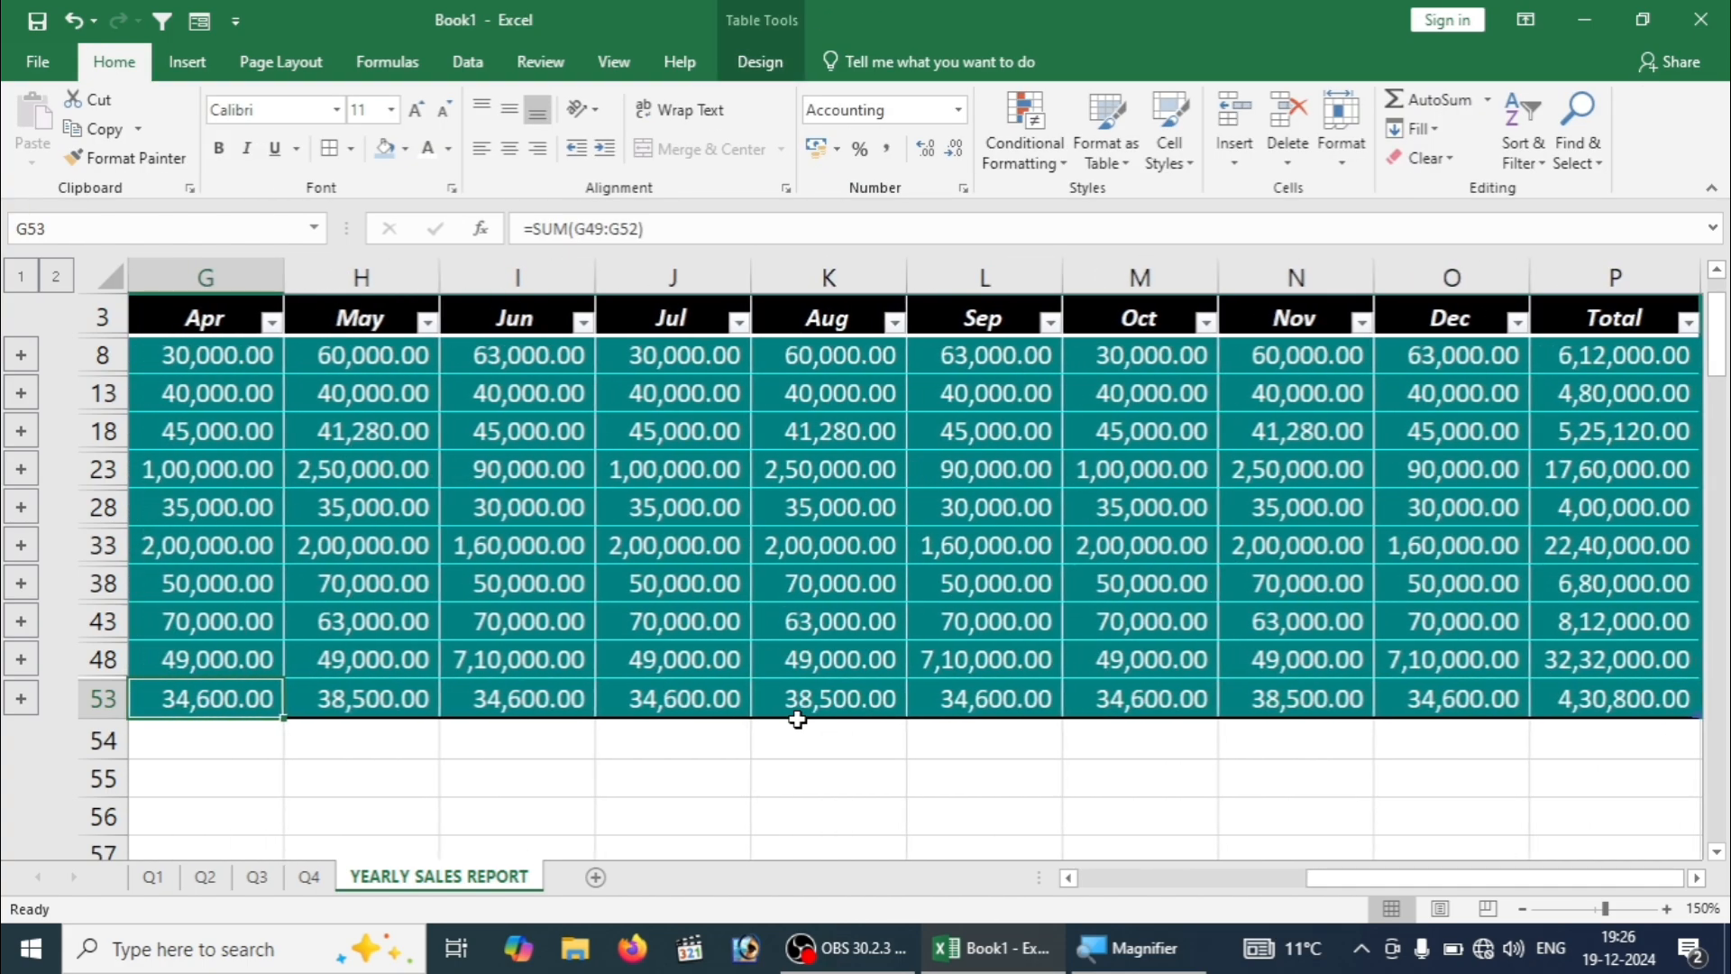
key("Left")
key("Left")
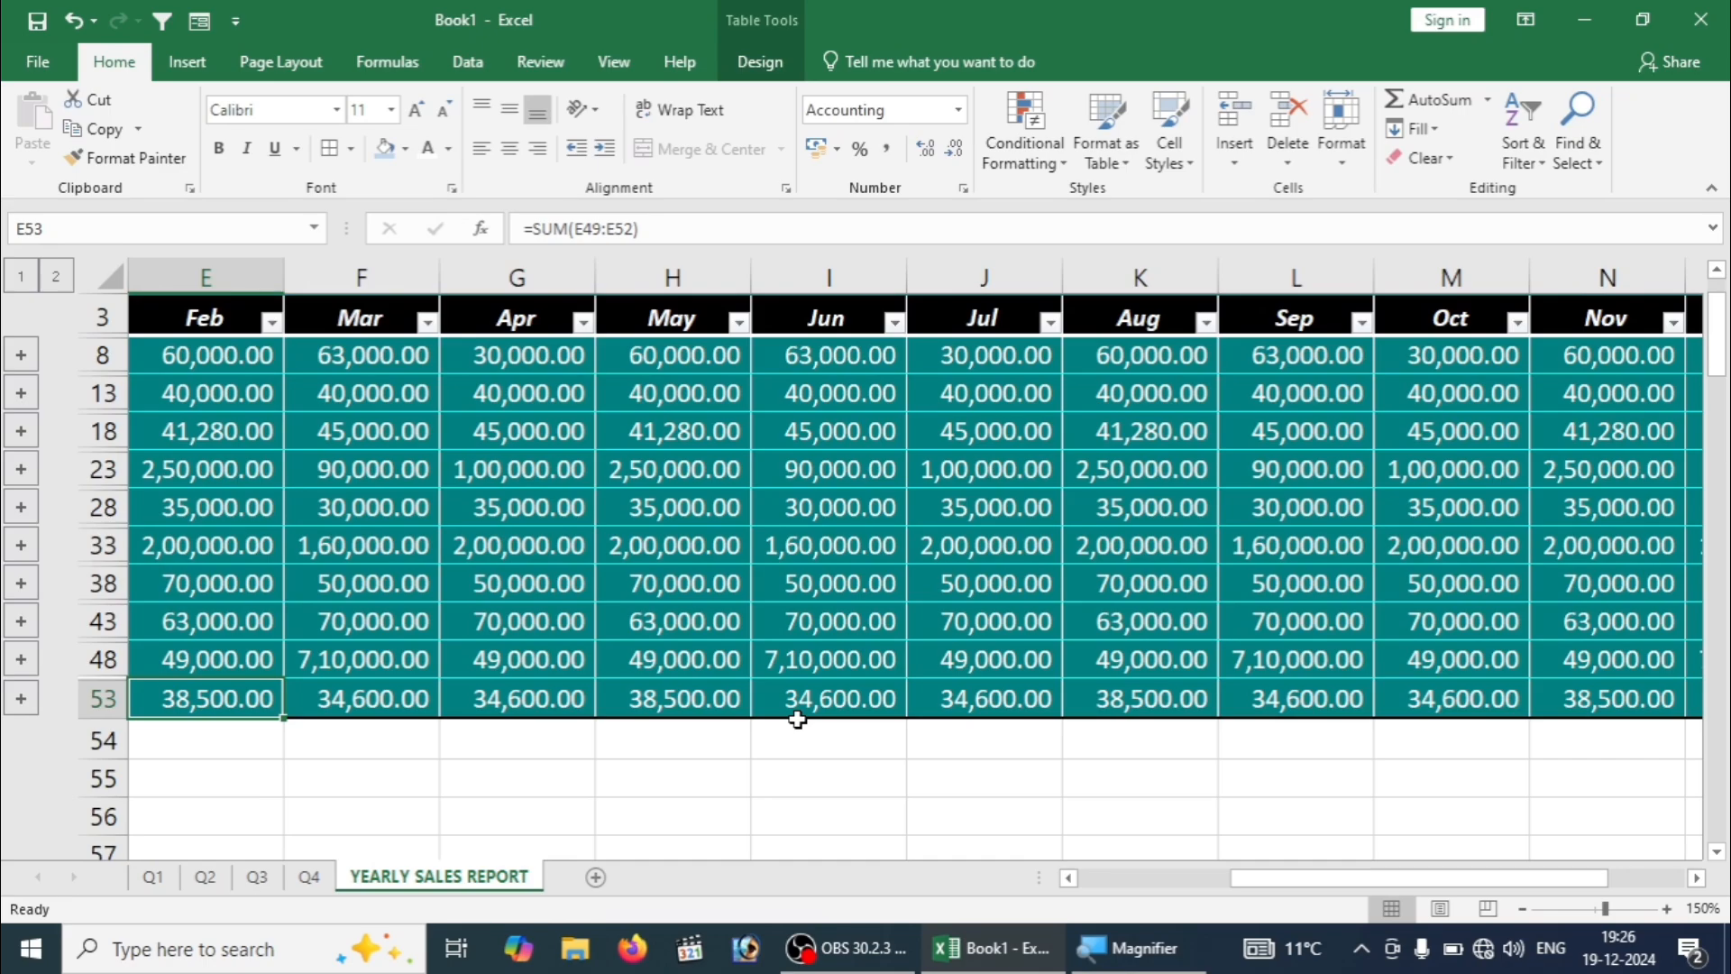